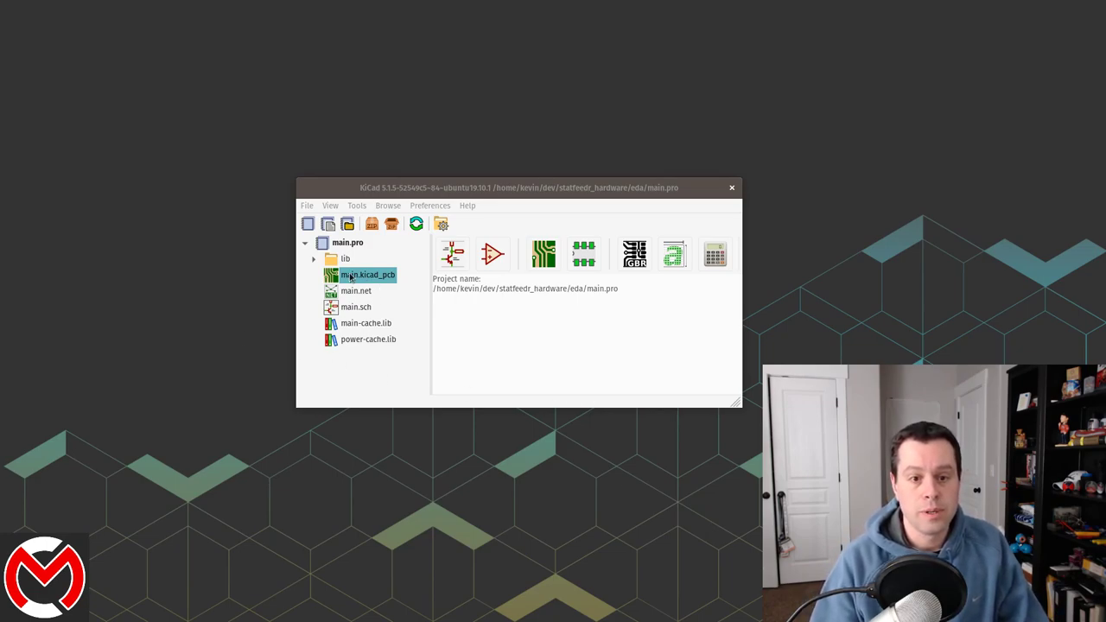
Open main.kicad_pcb showing only the Edge.Cuts outline, then maximize the OSH Park browser window
double_click(350, 276)
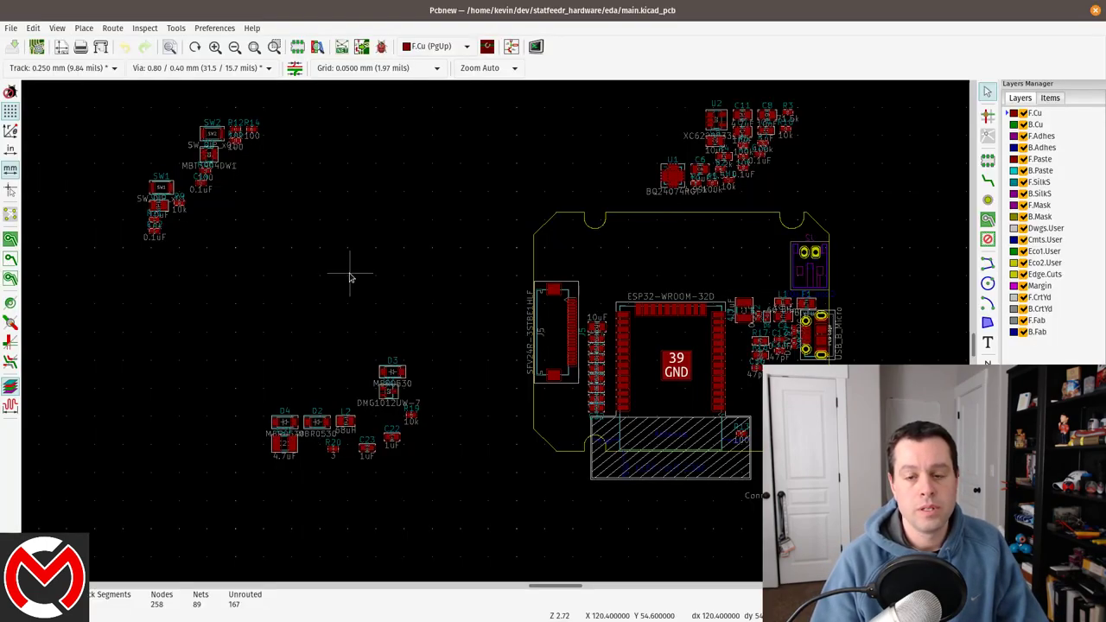
scroll(632, 285, "right", 5)
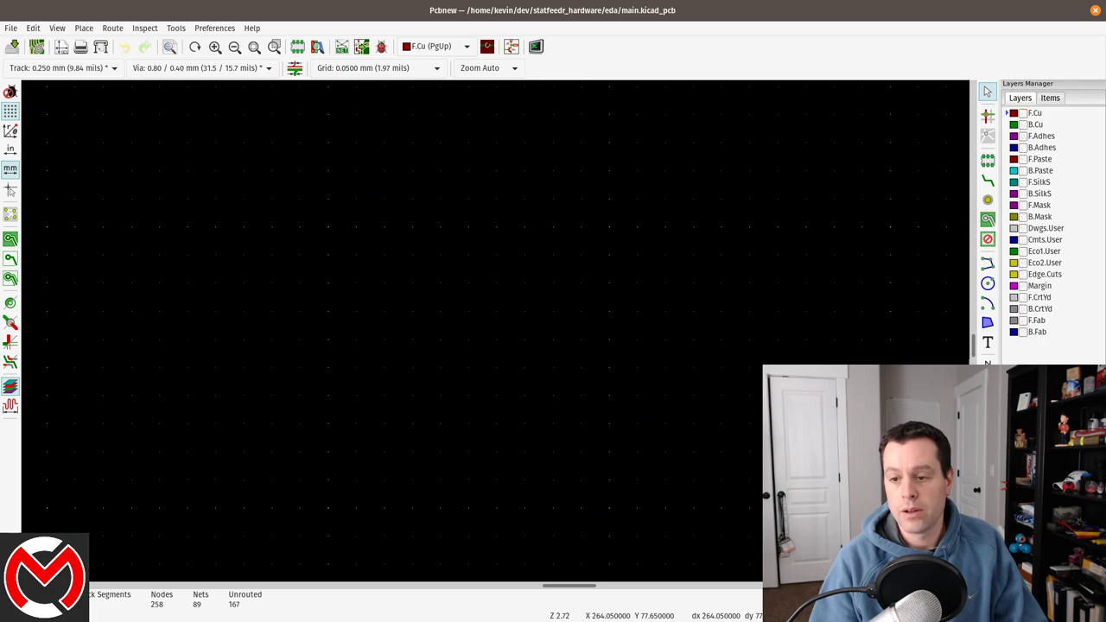
left_click(1023, 274)
scroll(494, 335, "up", 3)
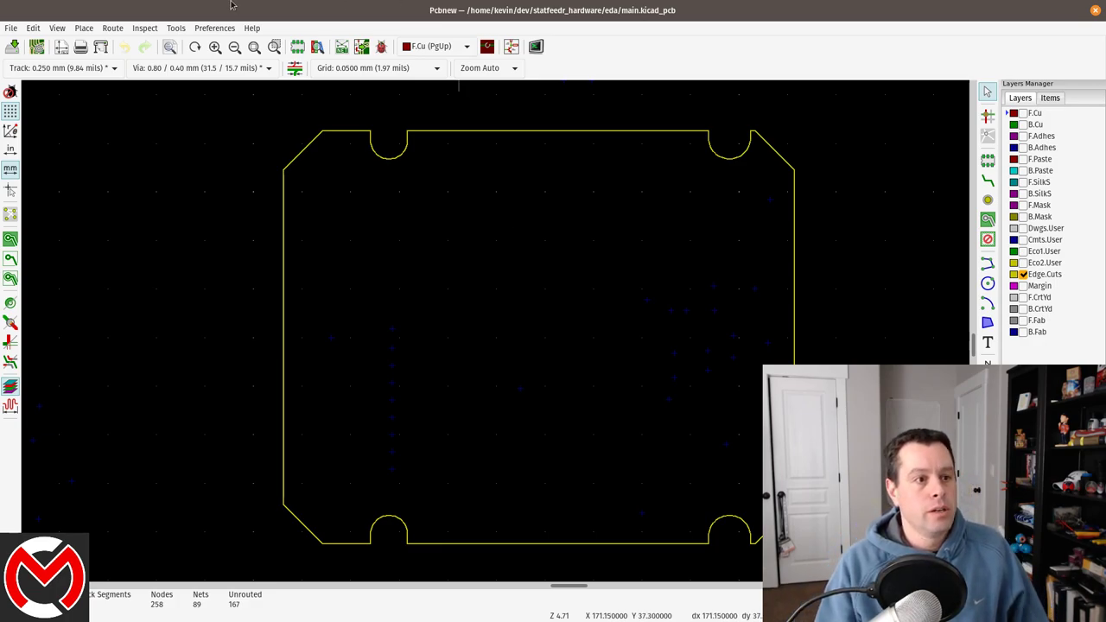
key("alt+Tab")
left_click_drag(487, 148, 815, 9)
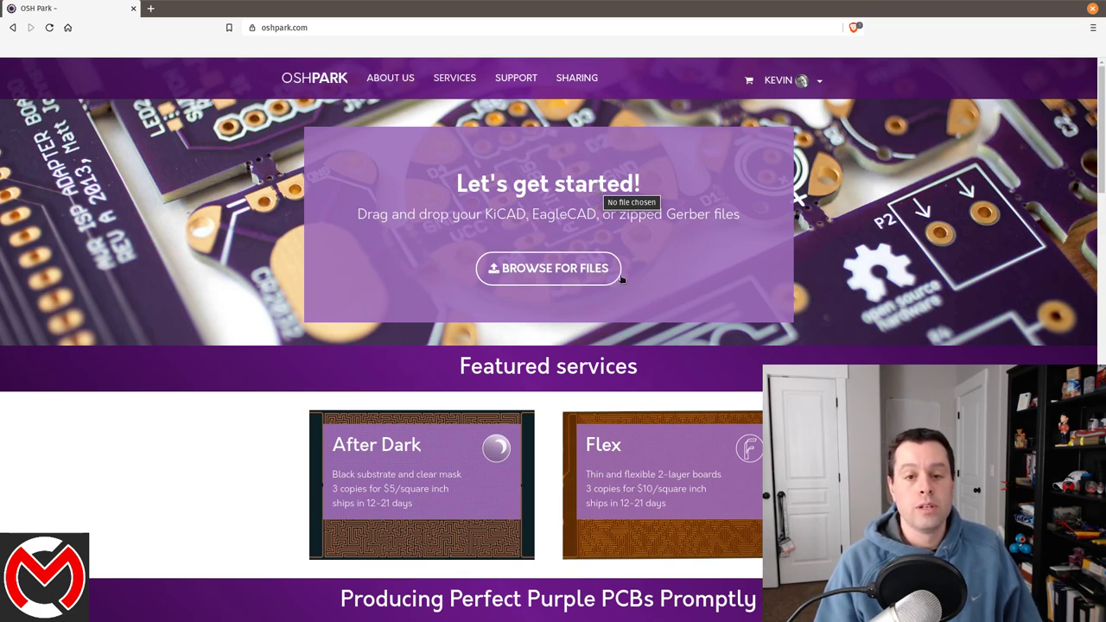
Scroll the OSH Park home page through Featured services and Our Services to the Super Swift card
scroll(483, 334, "down", 8)
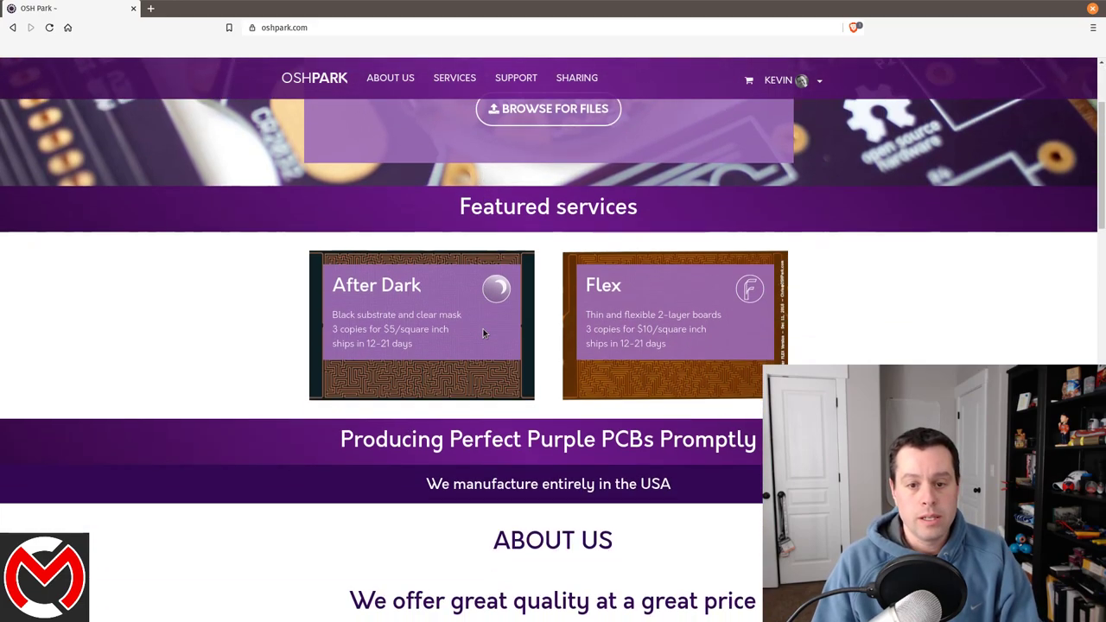
scroll(483, 333, "down", 5)
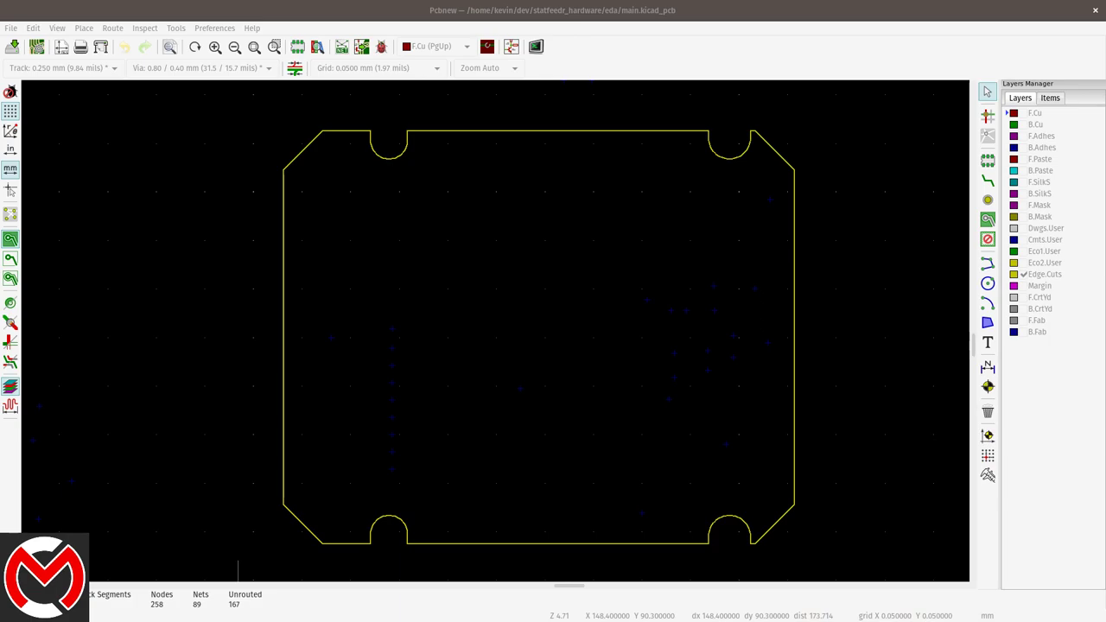
Turn every layer back on with Show All Layers and zoom out to the whole board
right_click(1002, 421)
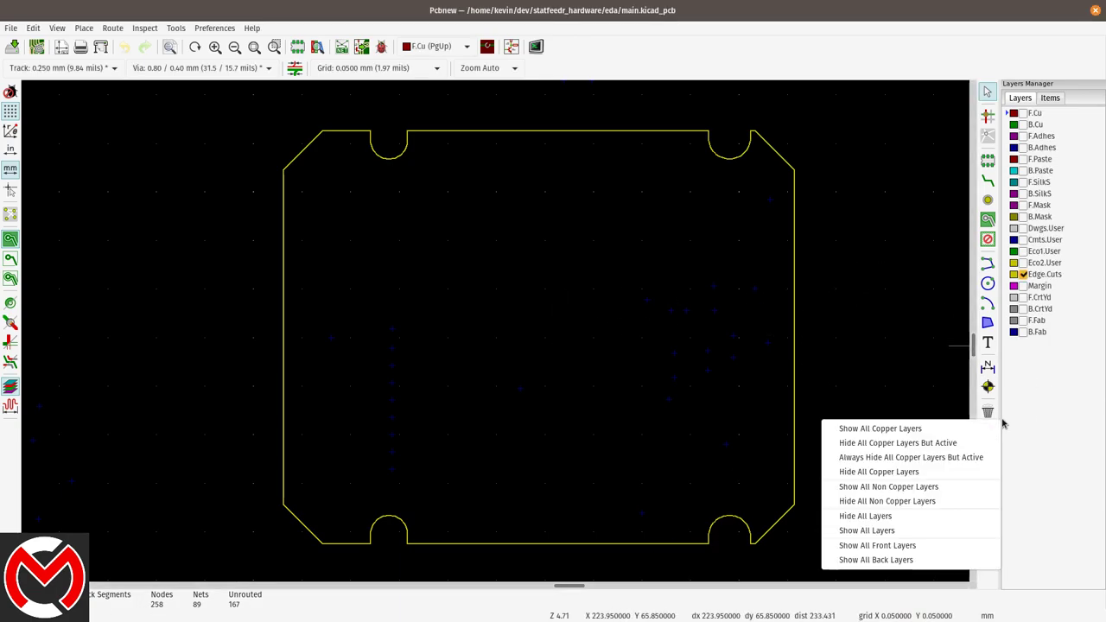
left_click(903, 531)
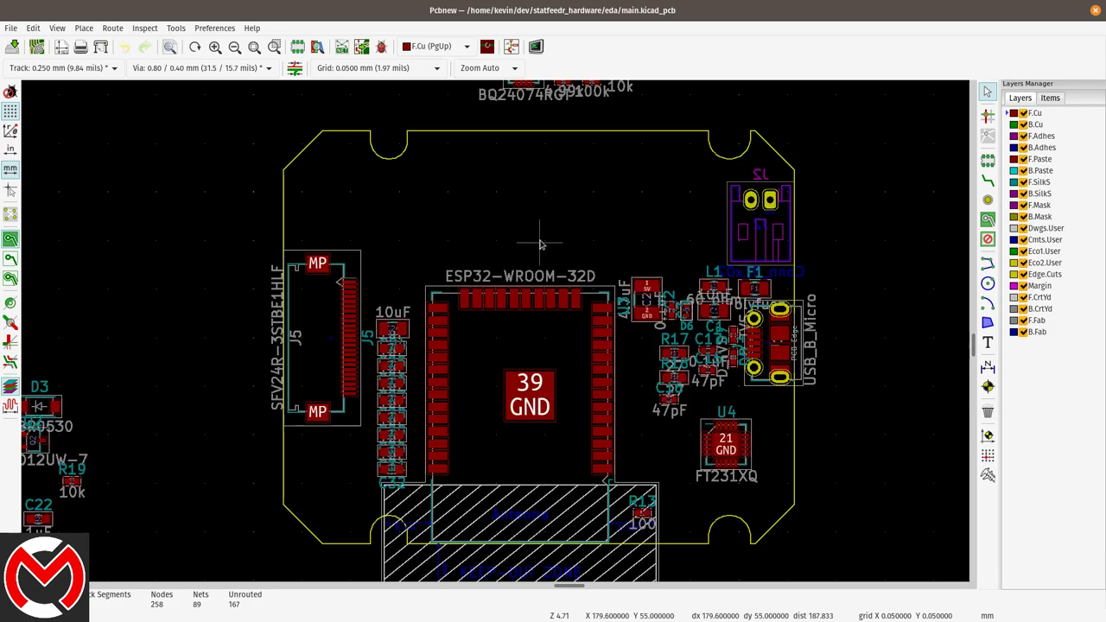
scroll(495, 334, "up", 2)
scroll(495, 334, "down", 5)
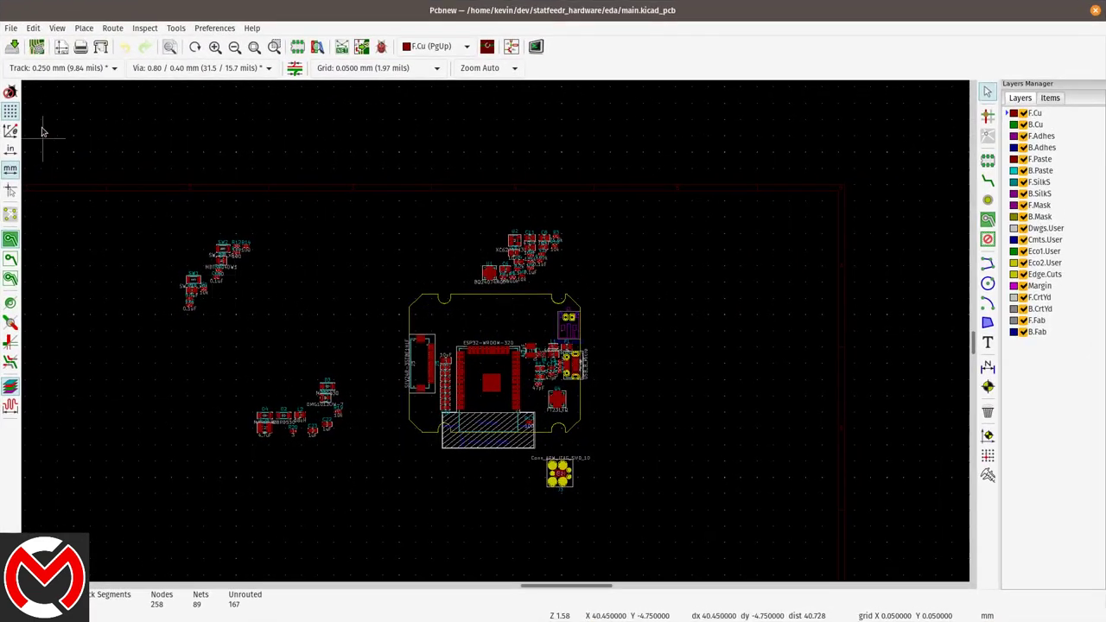
Save a board copy named prepilot, dismiss the copied notice, and close the main board window
left_click(12, 29)
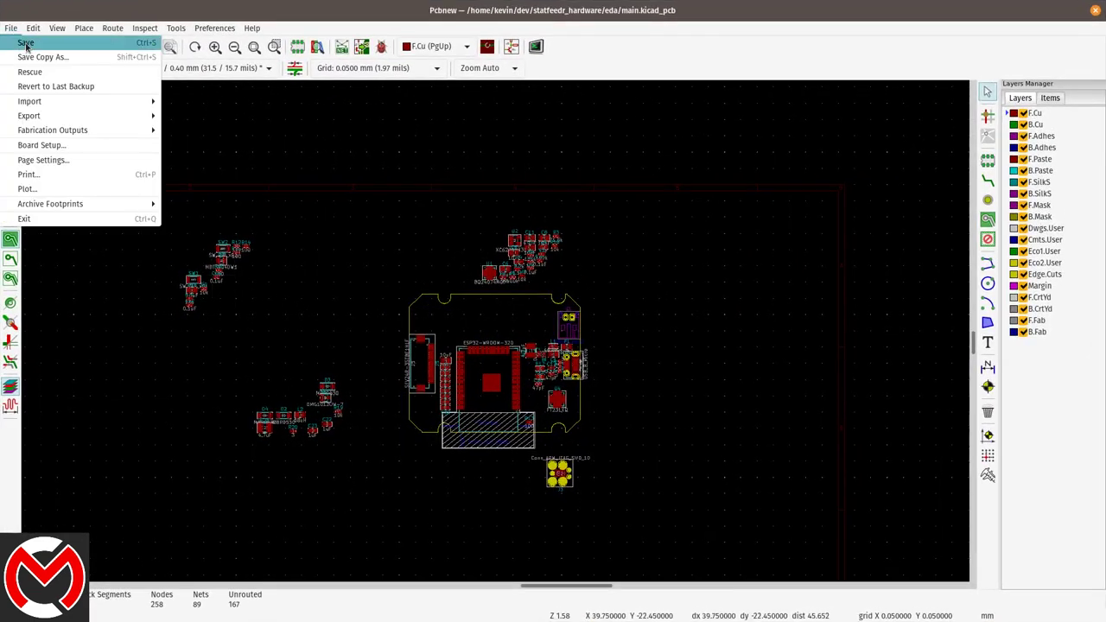
left_click(39, 57)
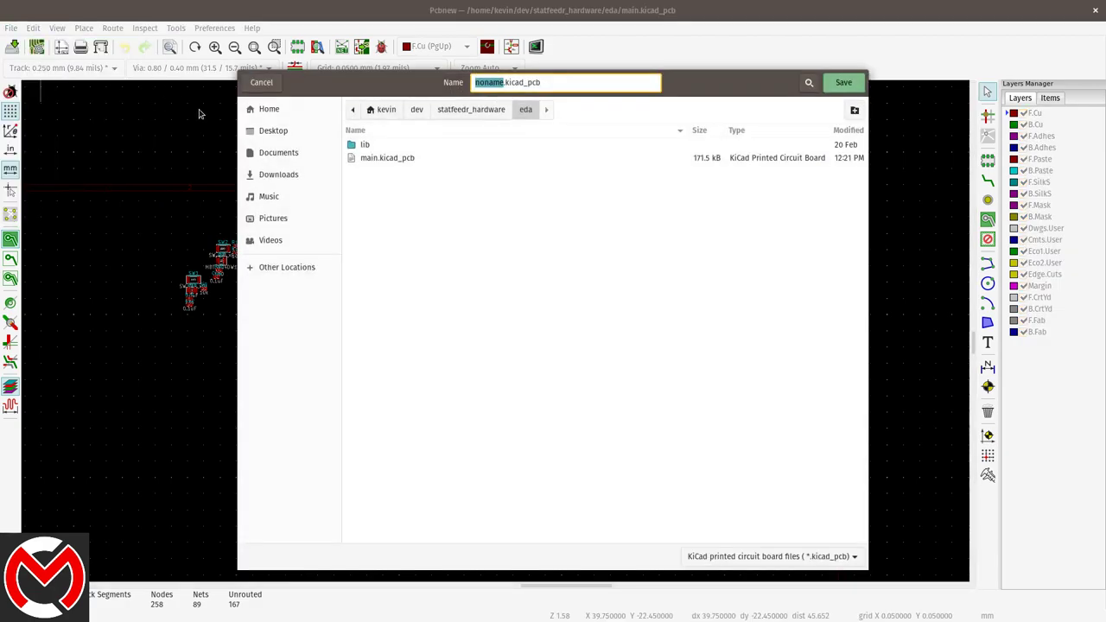
type("prepilot")
key("Return")
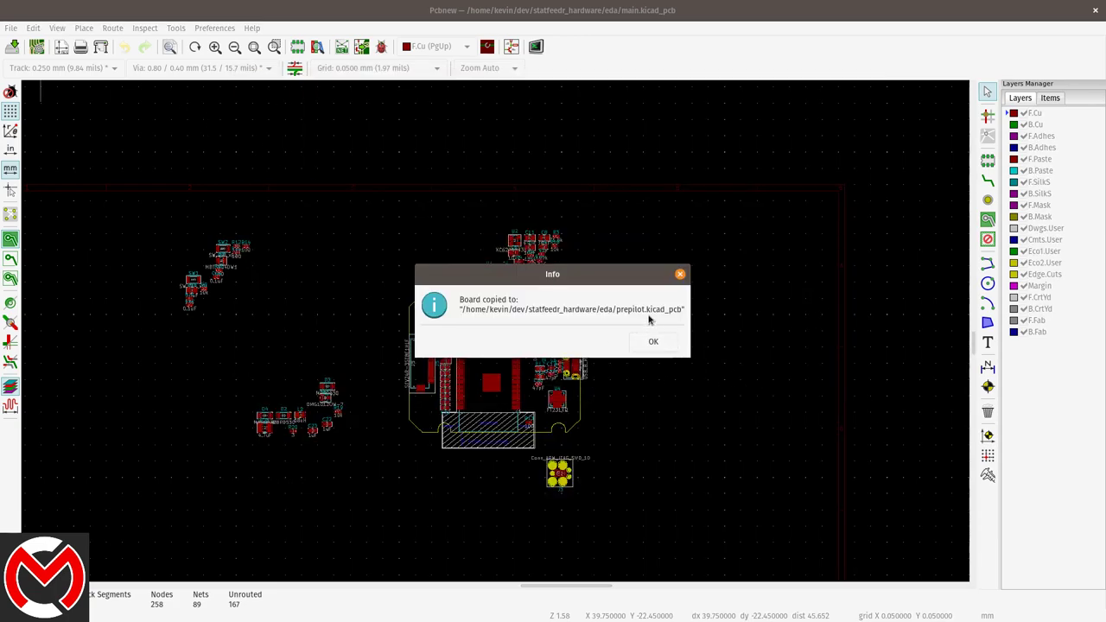
left_click(654, 342)
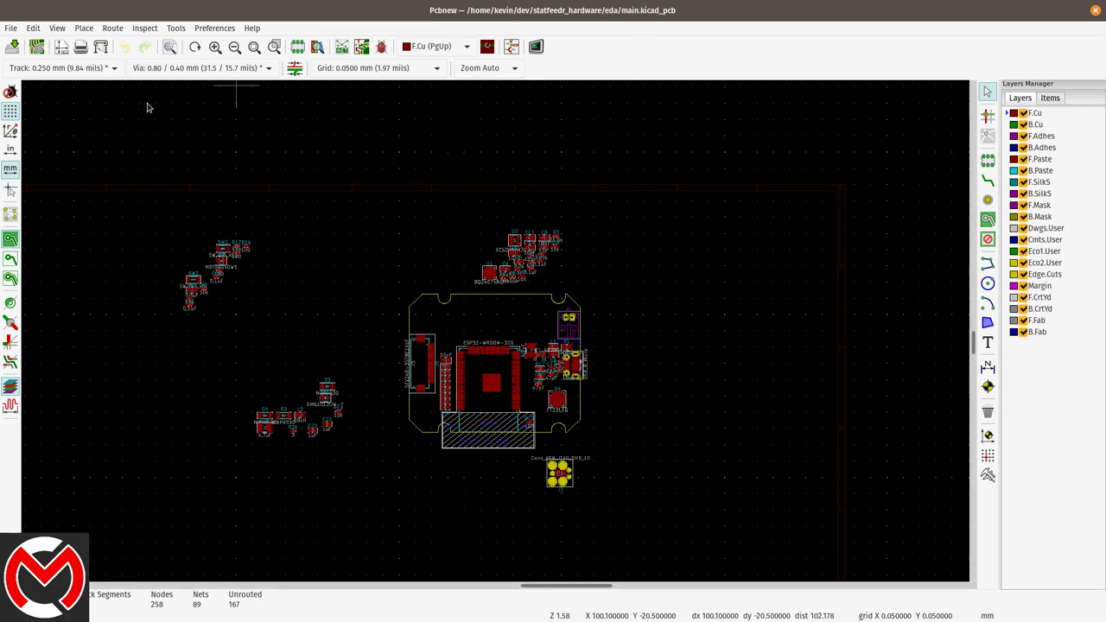
left_click(1096, 14)
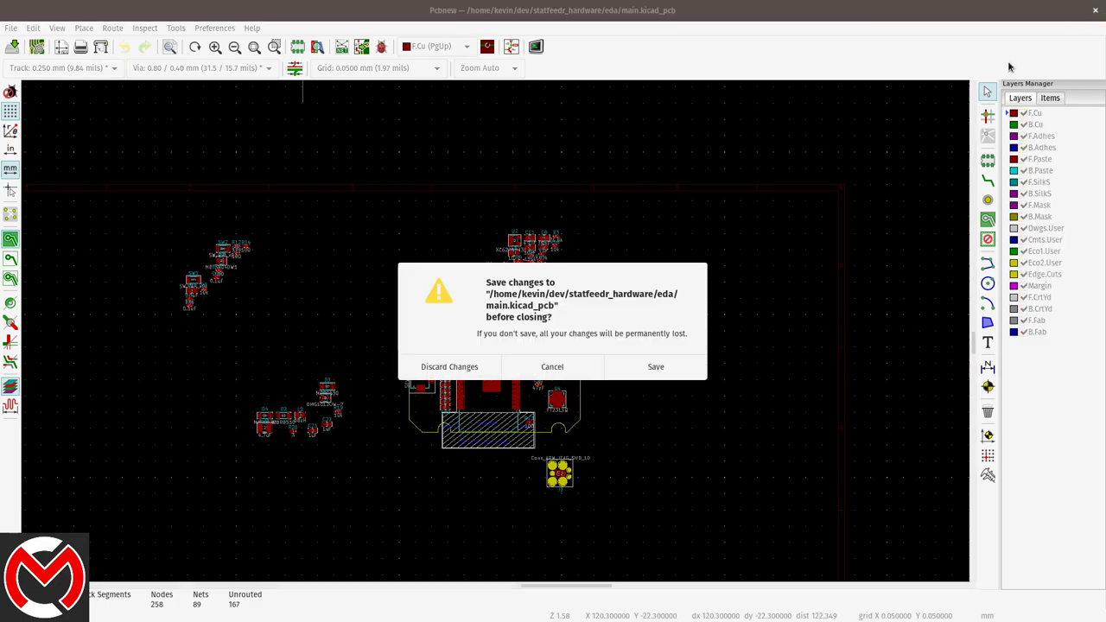
Discard changes to main.kicad_pcb and open prepilot.kicad_pcb in the layout editor
left_click(448, 366)
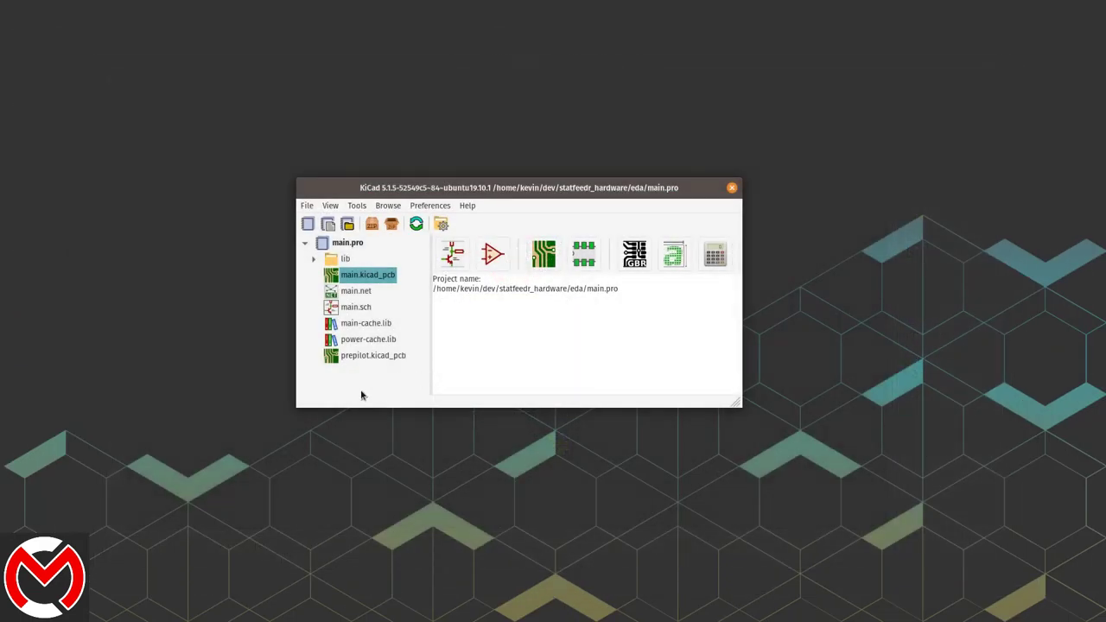
left_click(354, 361)
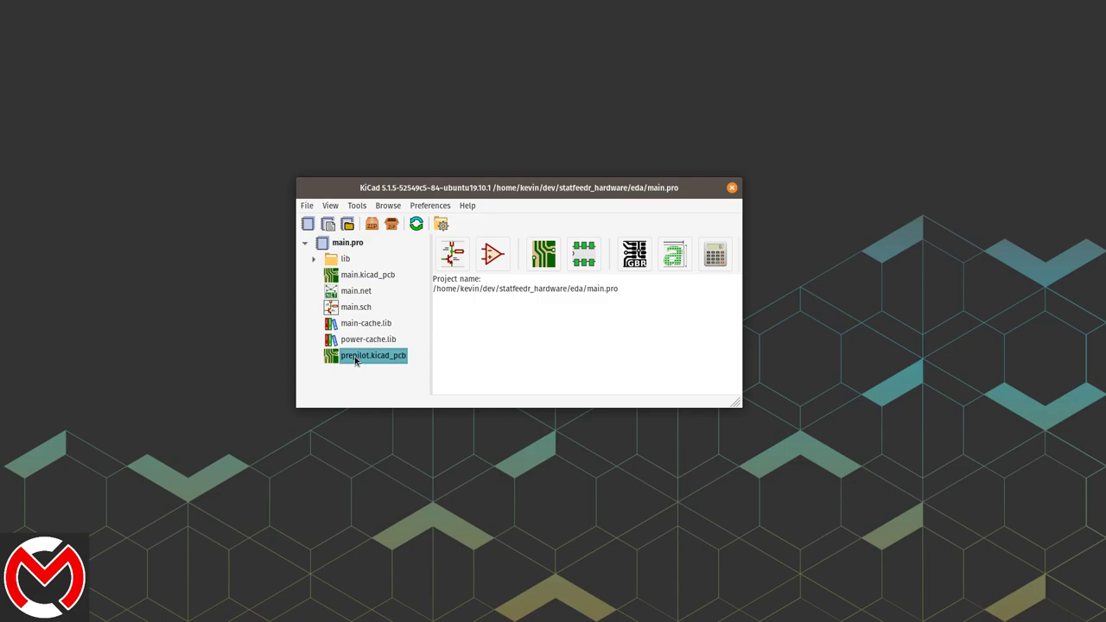
double_click(374, 356)
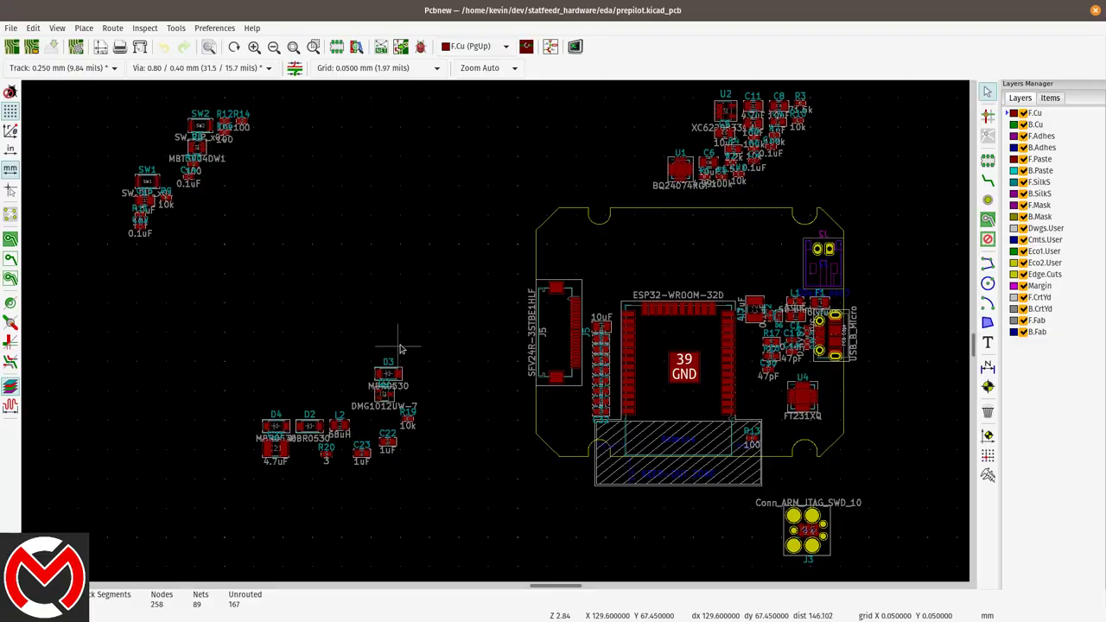
scroll(494, 336, "up", 2)
scroll(494, 335, "down", 4)
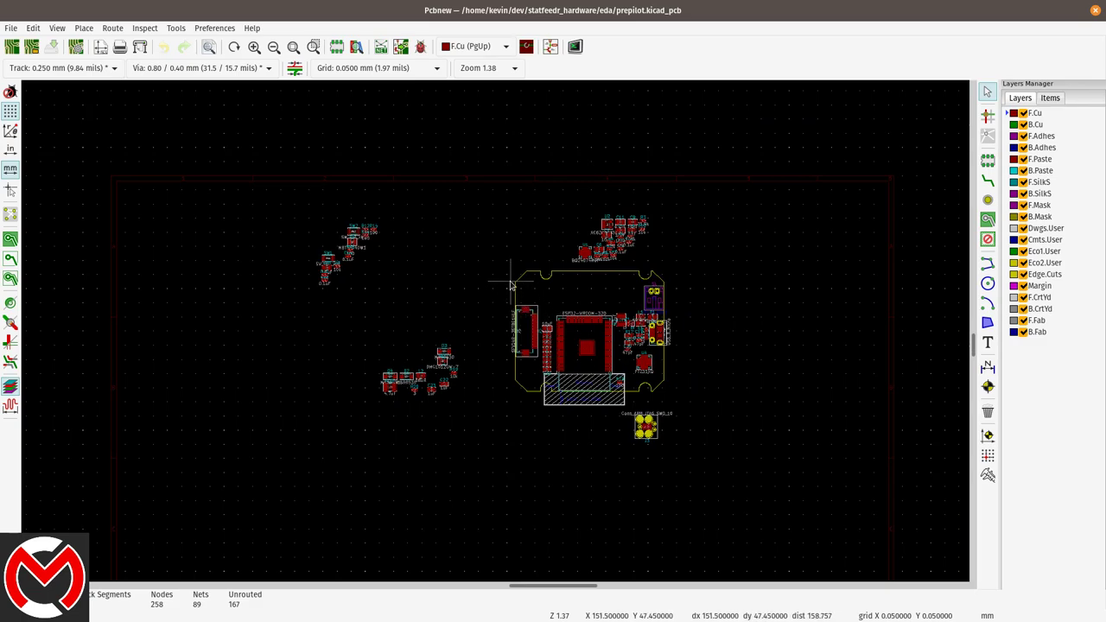
Delete the footprints inside the board outline, including the ESP32 module U3, keeping the outline
left_click_drag(510, 286, 685, 450)
key("Delete")
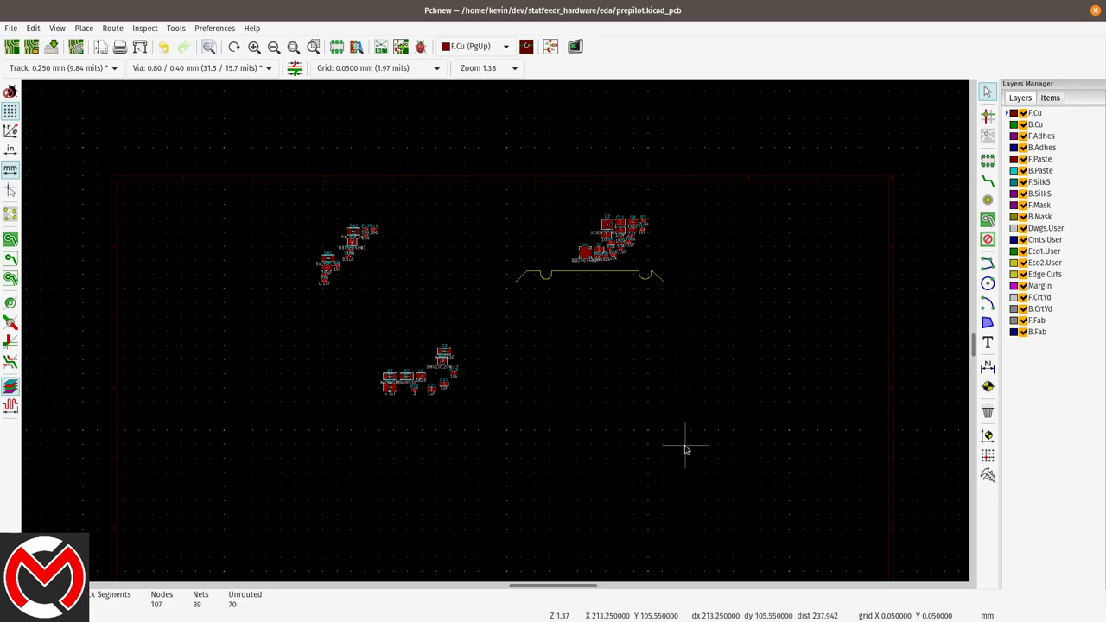
key("ctrl+z")
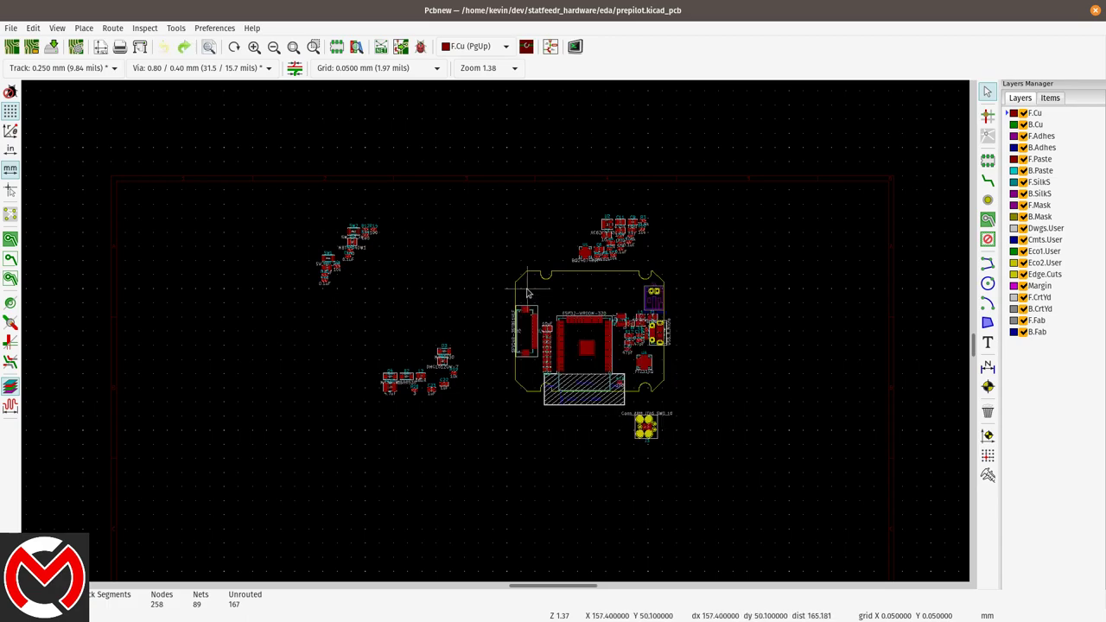
left_click_drag(516, 294, 657, 386)
key("Delete")
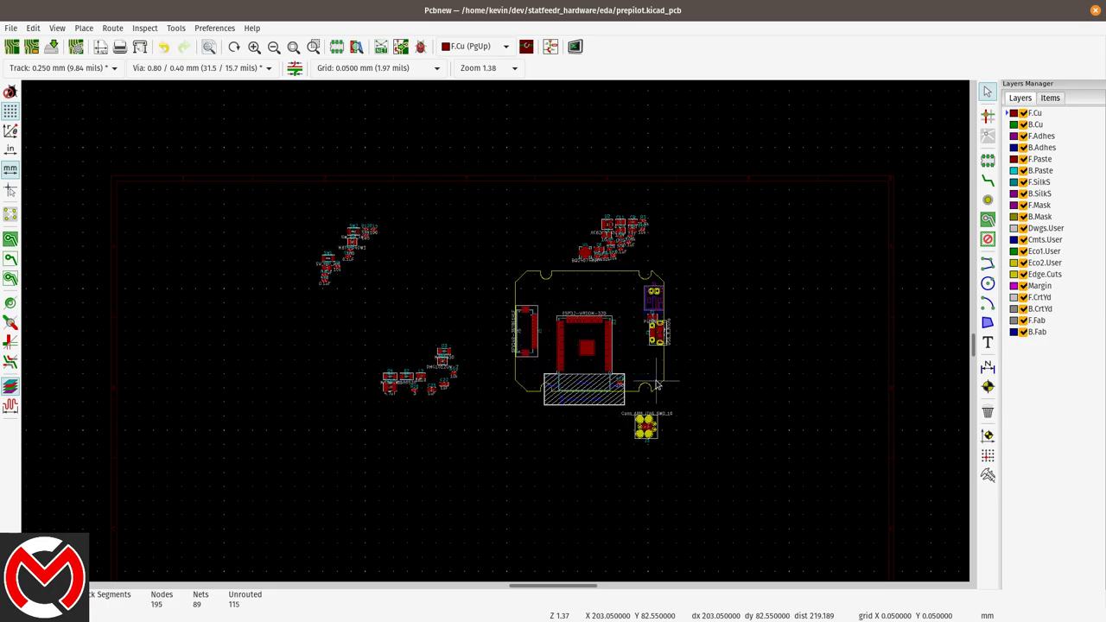
left_click(586, 350)
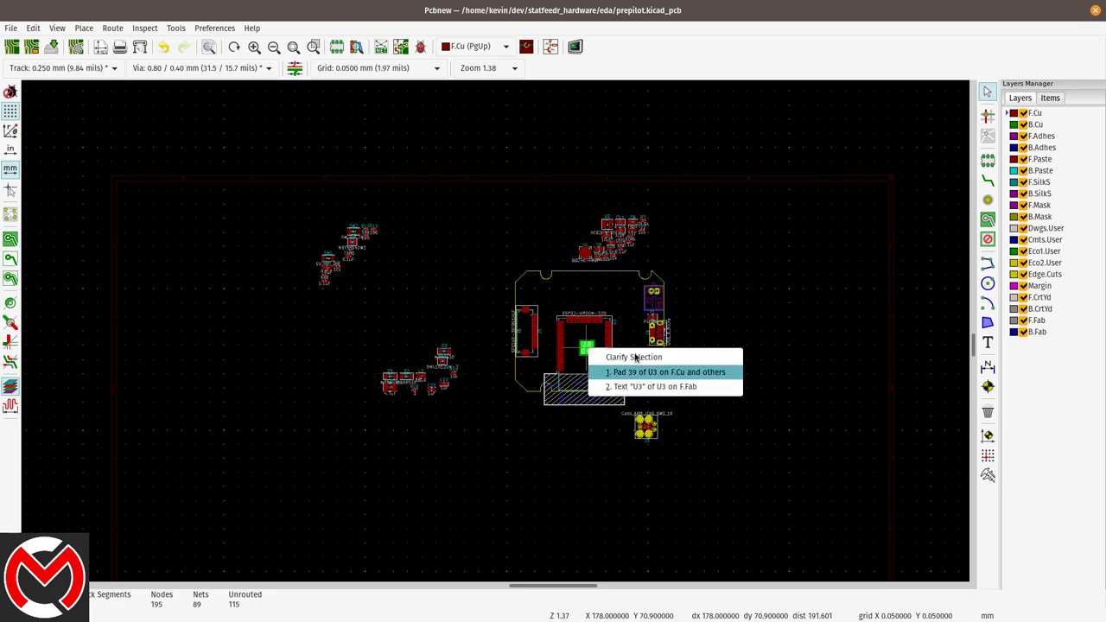
key("Escape")
scroll(573, 343, "up", 5)
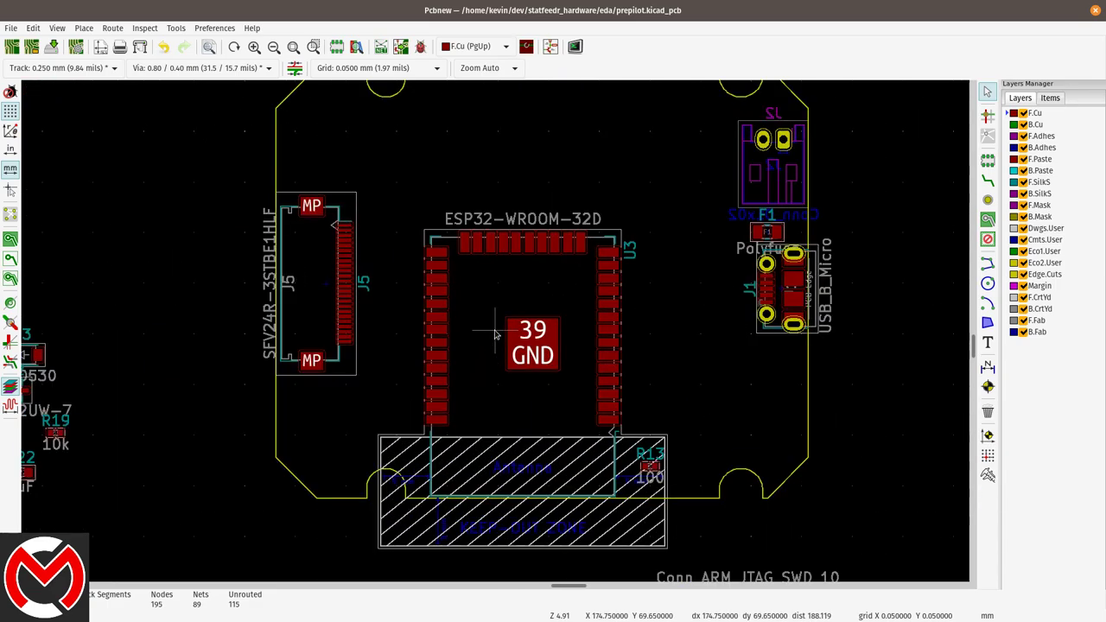
left_click(495, 304)
key("Delete")
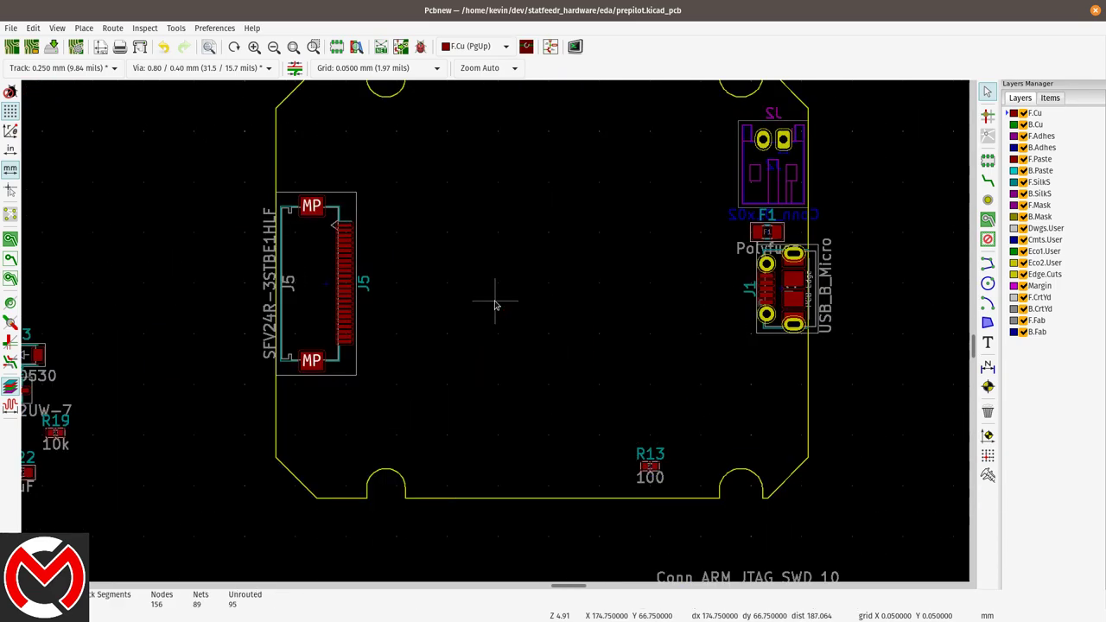
Delete resistor R13, USB connector J1, connector J2 and polyfuse F1
left_click(649, 466)
key("Delete")
left_click(772, 274)
key("Delete")
left_click(764, 183)
key("Delete")
left_click(767, 231)
key("Delete")
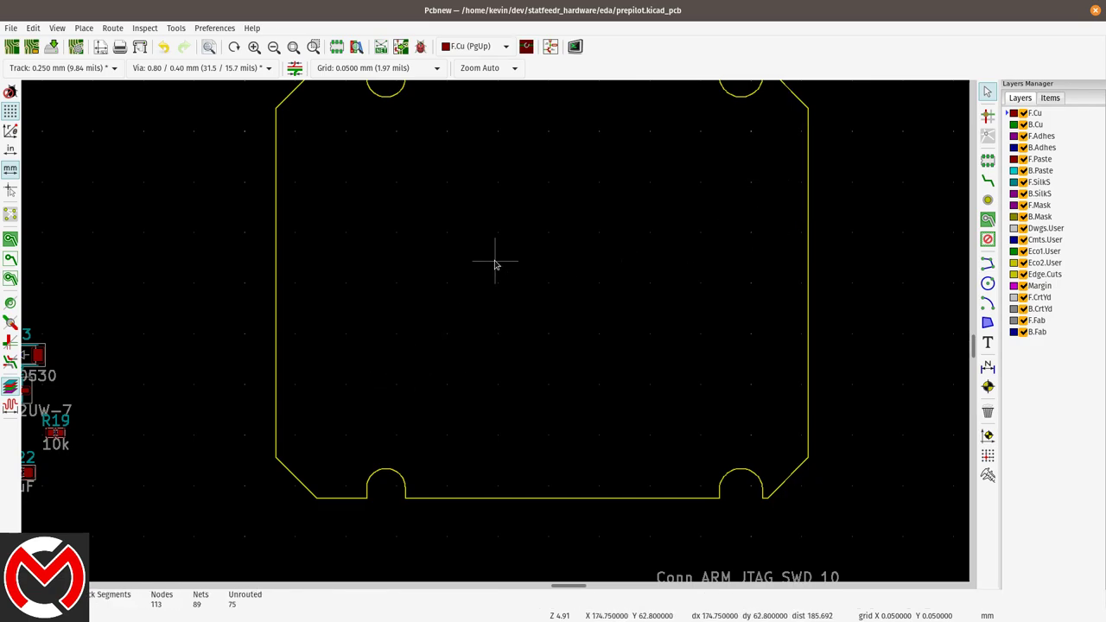
Delete connector J3, the U1/U2 cluster and all remaining components, leaving only the outline
middle_click_drag(494, 257, 496, 334)
scroll(495, 335, "down", 3)
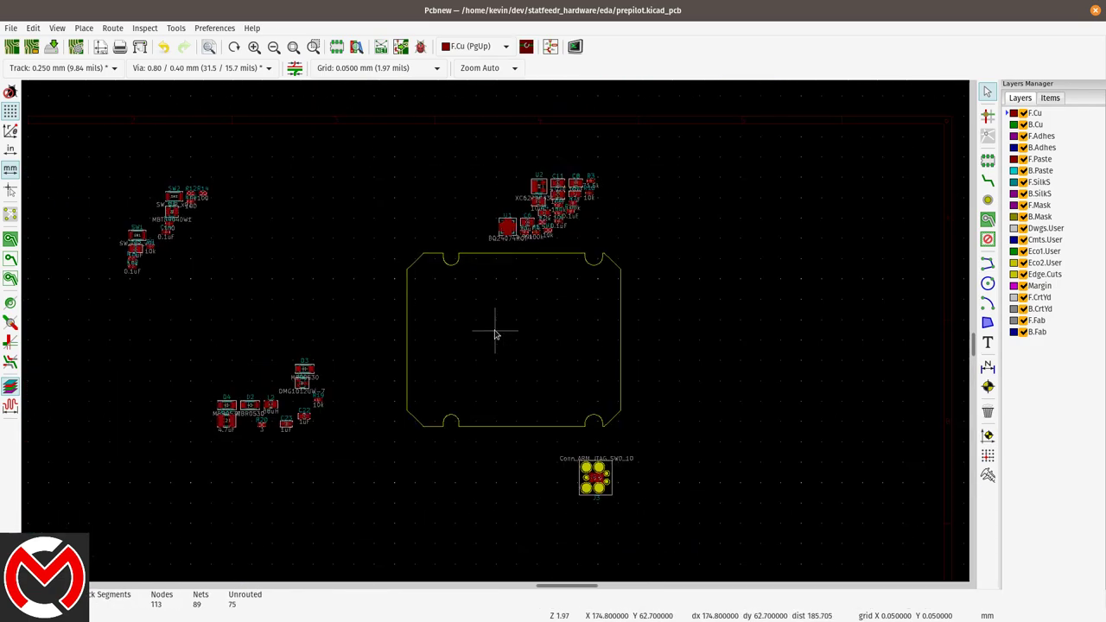
left_click_drag(550, 452, 648, 520)
key("Delete")
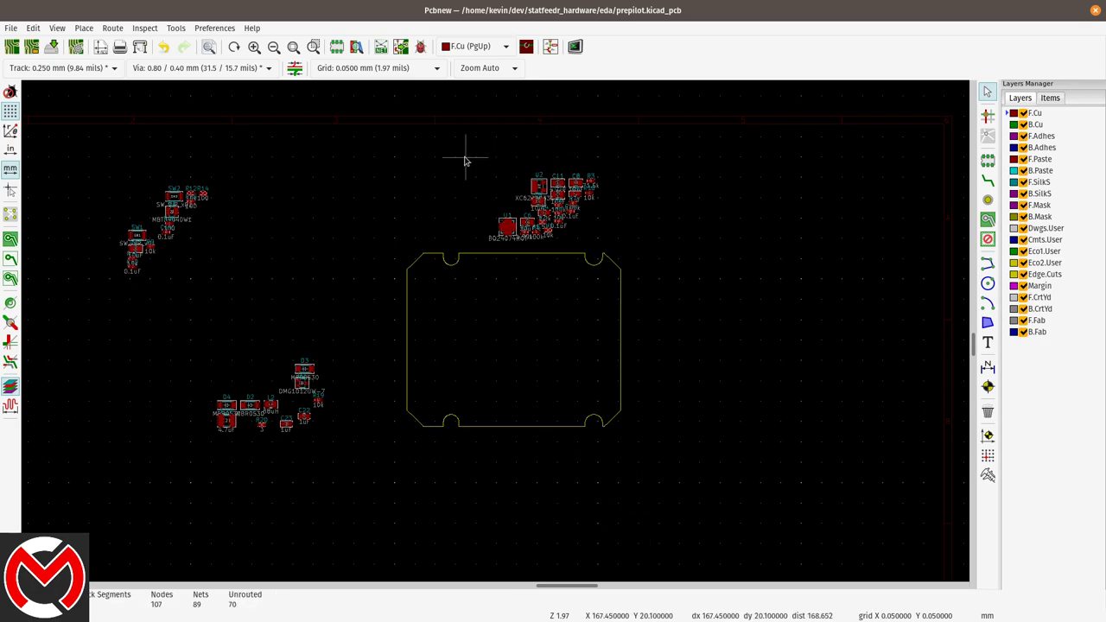
left_click_drag(465, 157, 602, 248)
key("Delete")
left_click_drag(93, 165, 329, 443)
key("Delete")
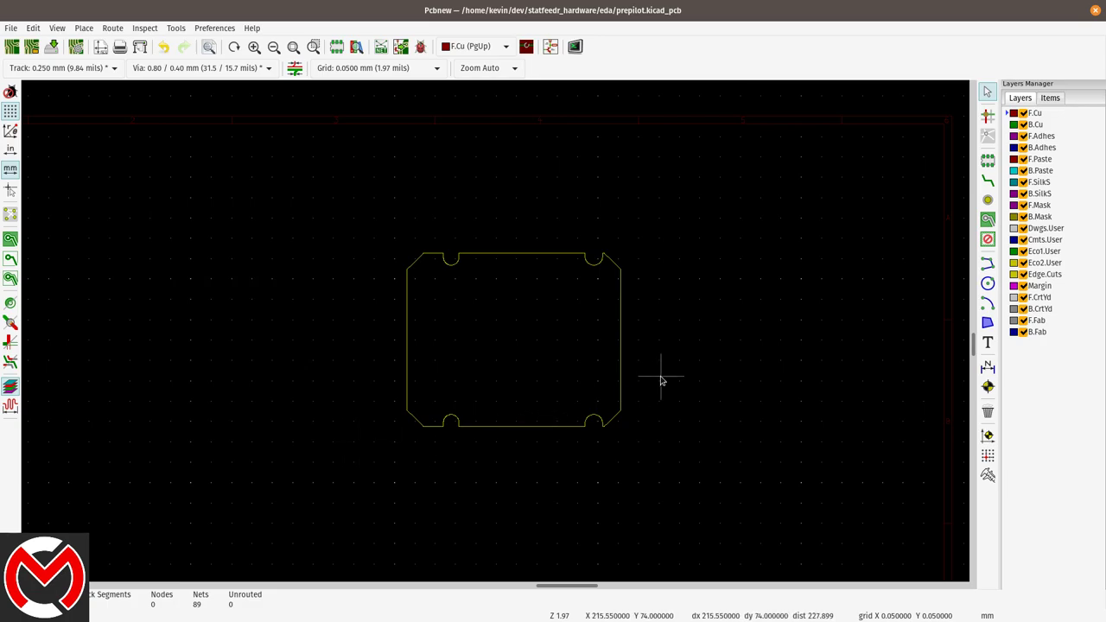
Load main.net as the netlist and update the PCB, accepting that it cannot be undone
scroll(494, 329, "down", 3)
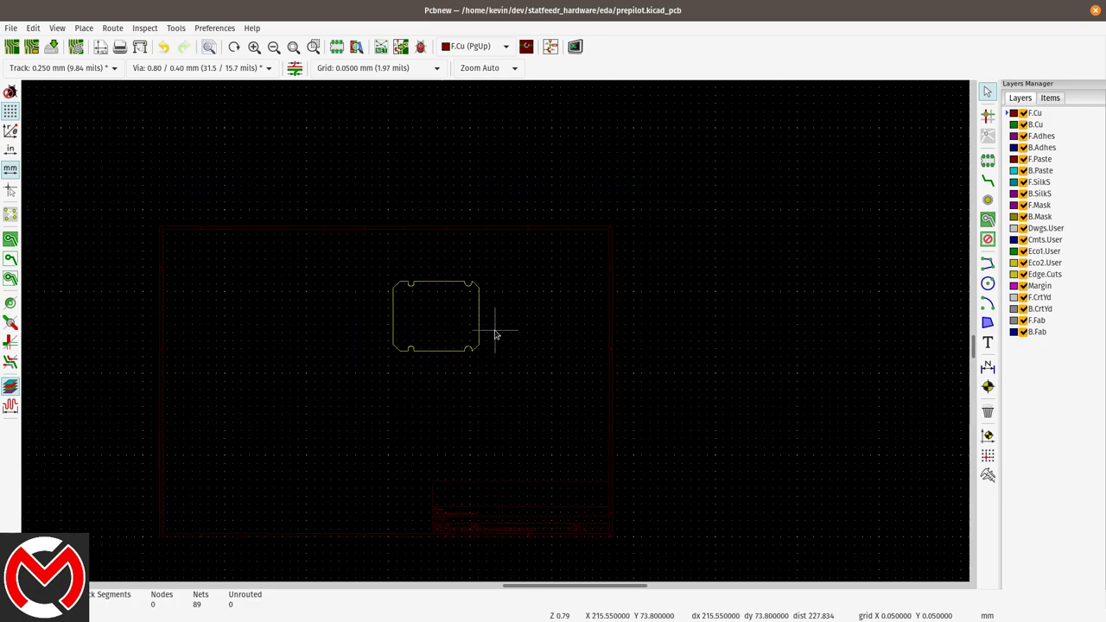
scroll(403, 286, "up", 3)
scroll(485, 336, "up", 2)
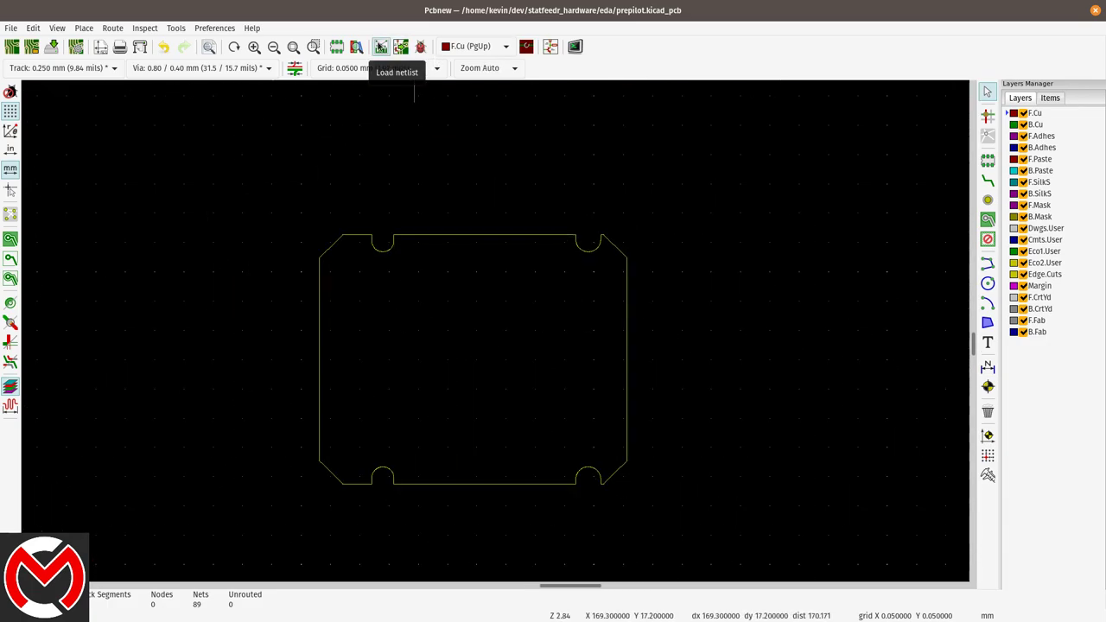
left_click(381, 46)
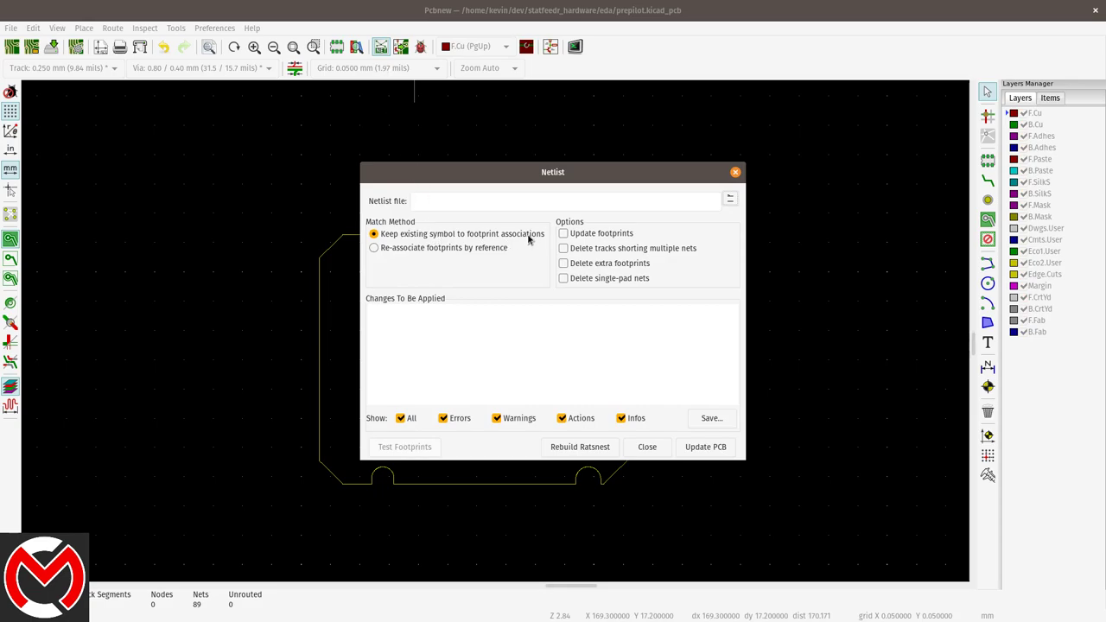
left_click(707, 203)
left_click(730, 199)
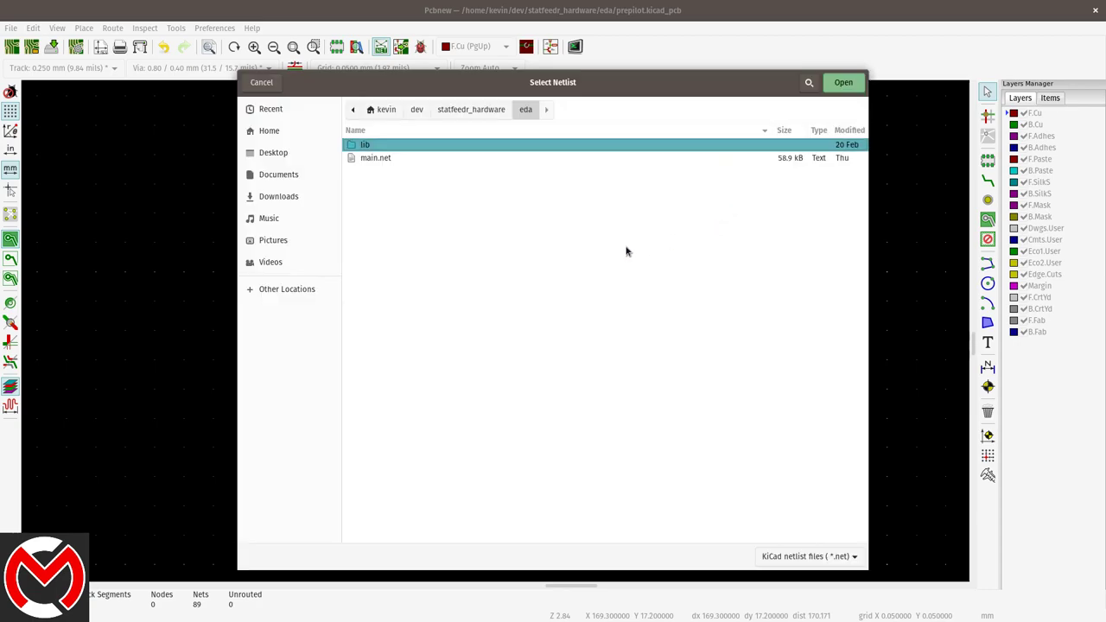
left_click(357, 159)
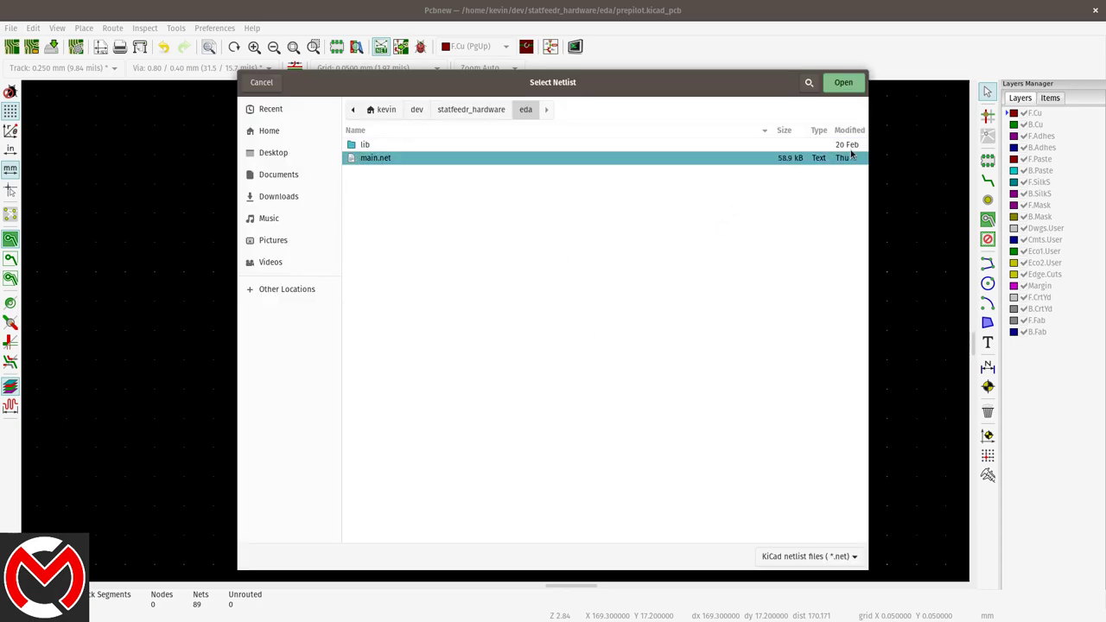
left_click(844, 83)
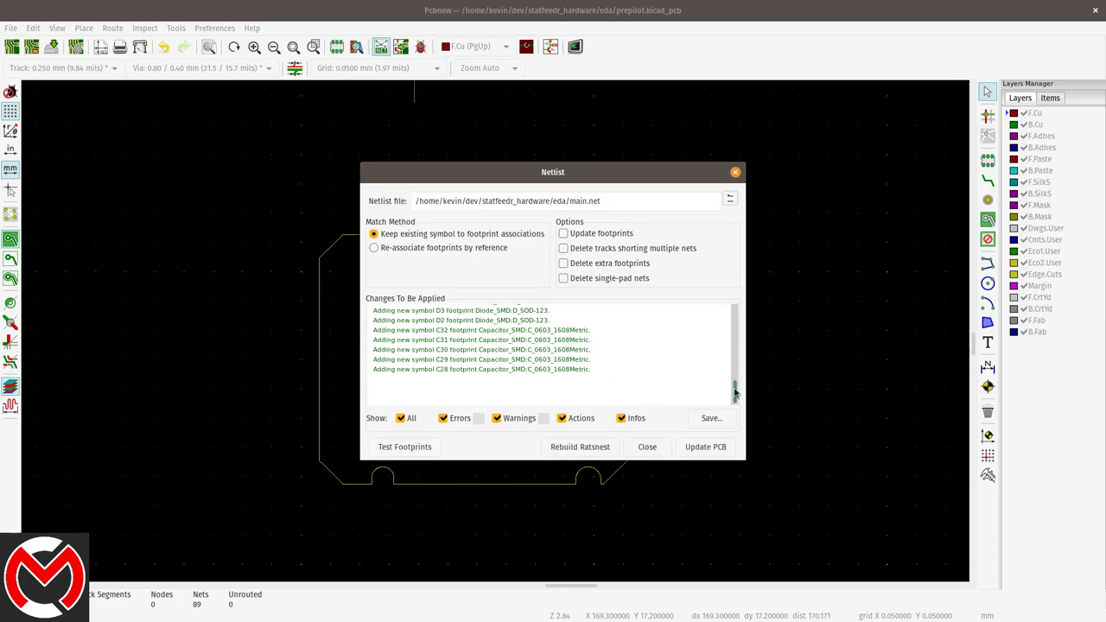
mouse_move(735, 393)
left_mouse_down()
mouse_move(739, 338)
mouse_move(741, 399)
left_mouse_up()
left_click(701, 447)
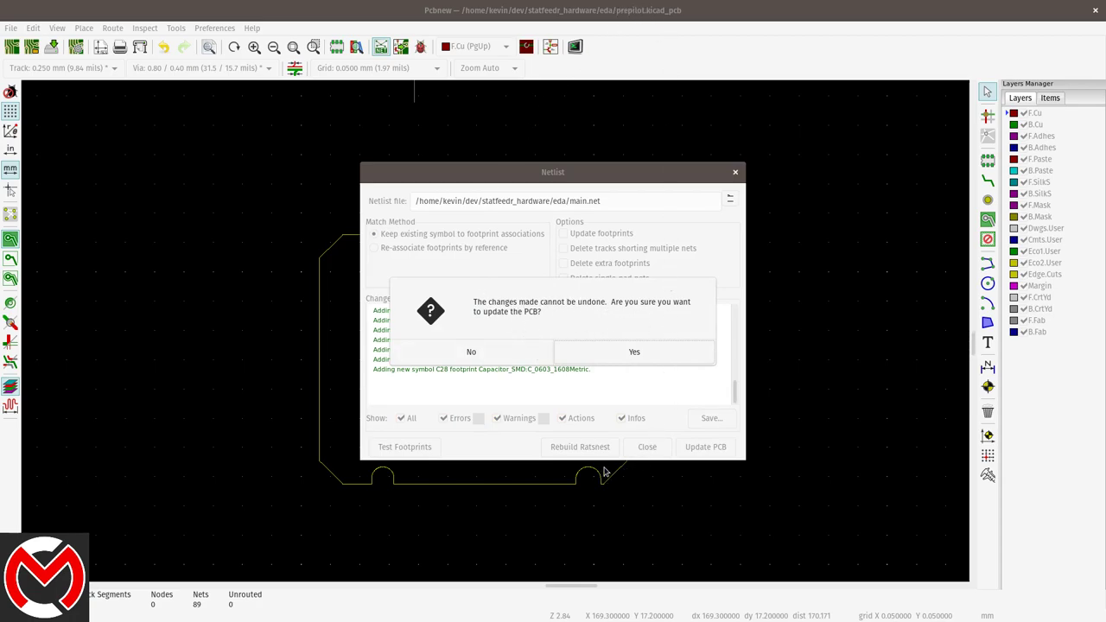
left_click(634, 352)
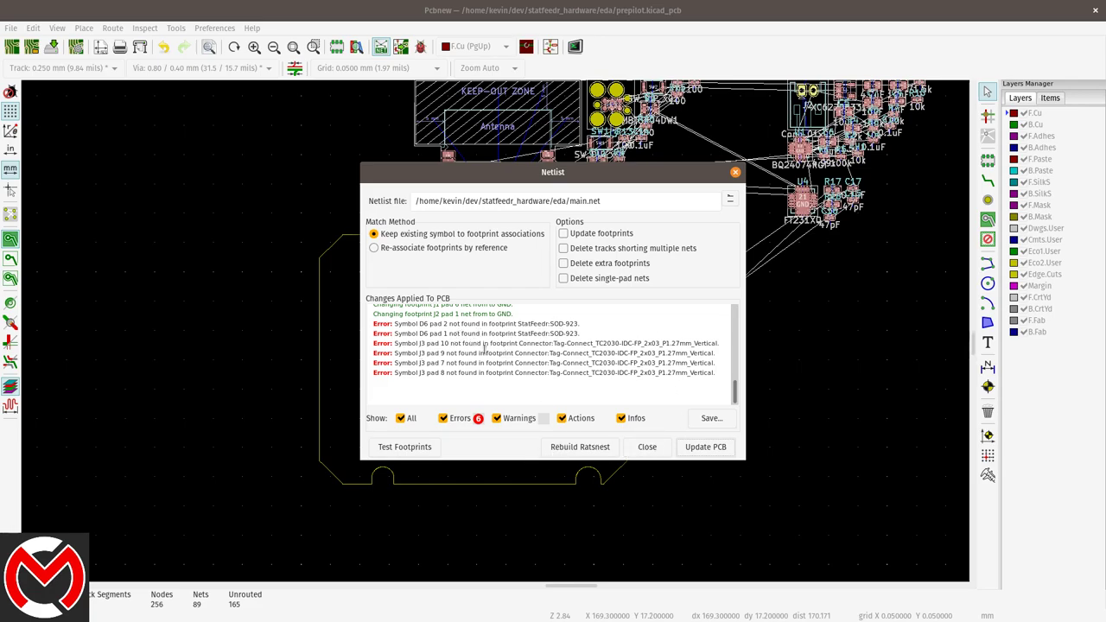
Close the Netlist dialog and drop the imported footprint group left of the board outline
left_click(648, 446)
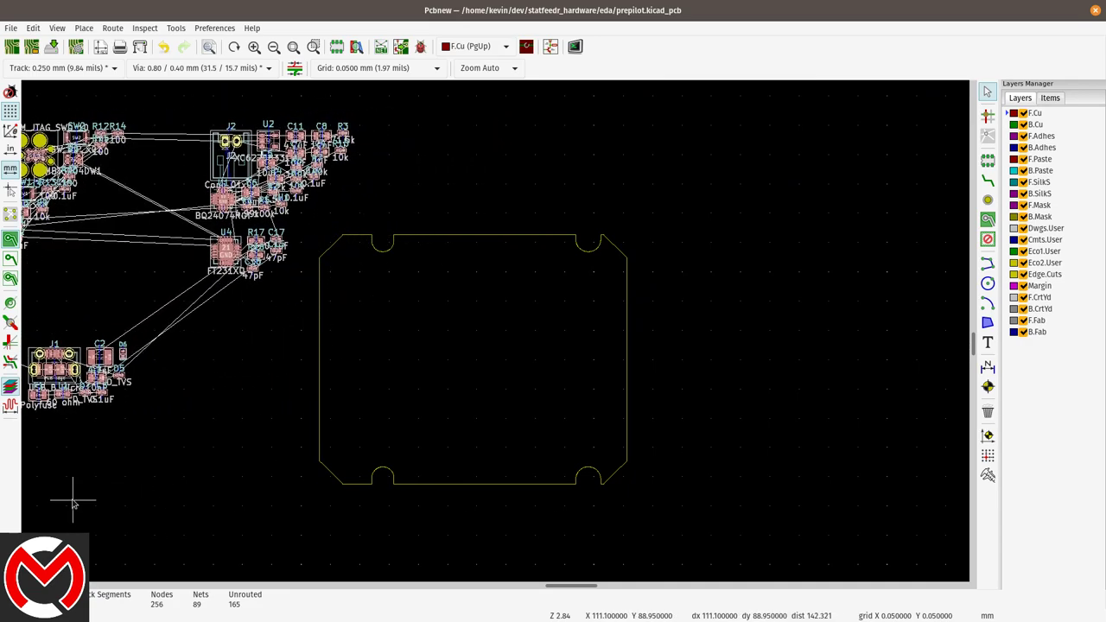
middle_click_drag(72, 503, 375, 506)
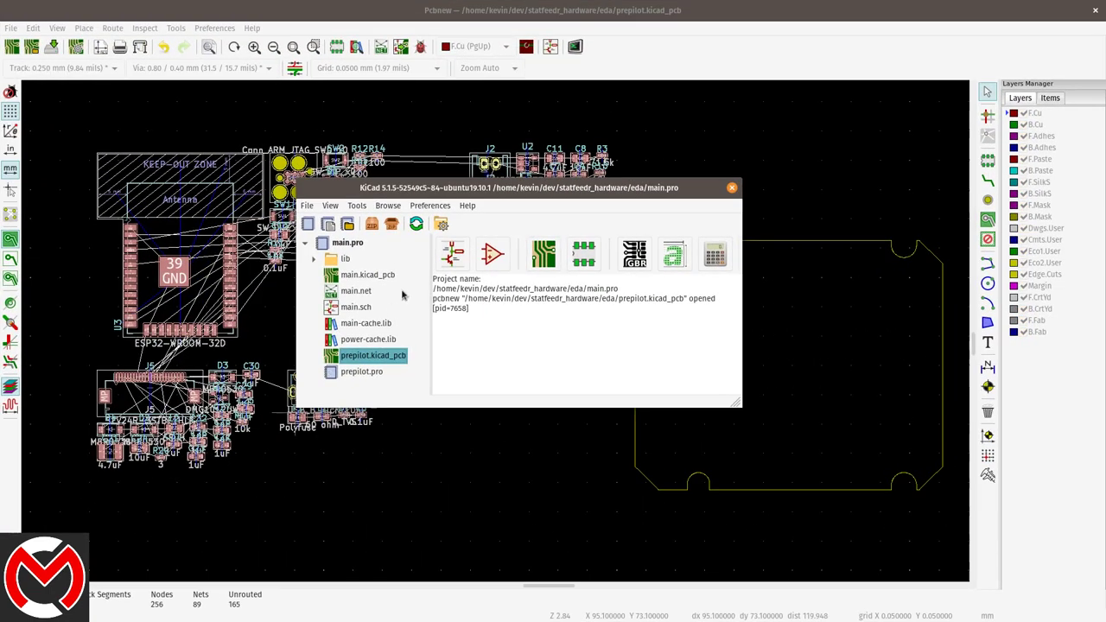
Open main.sch in Eeschema, close it, and bring the prepilot Pcbnew window back
double_click(355, 307)
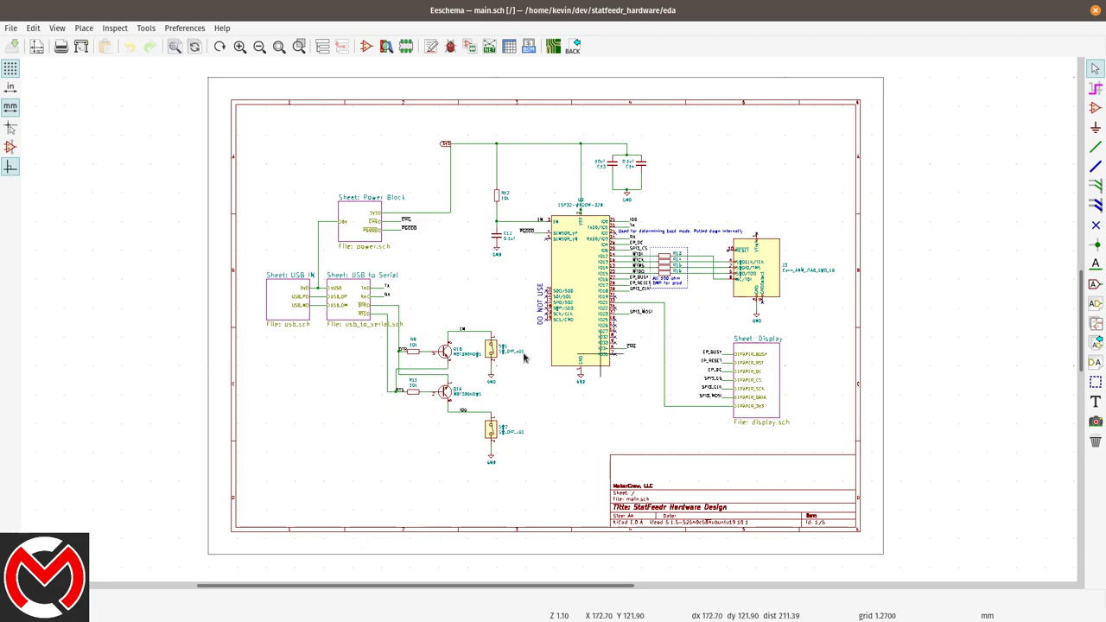
left_click(1095, 10)
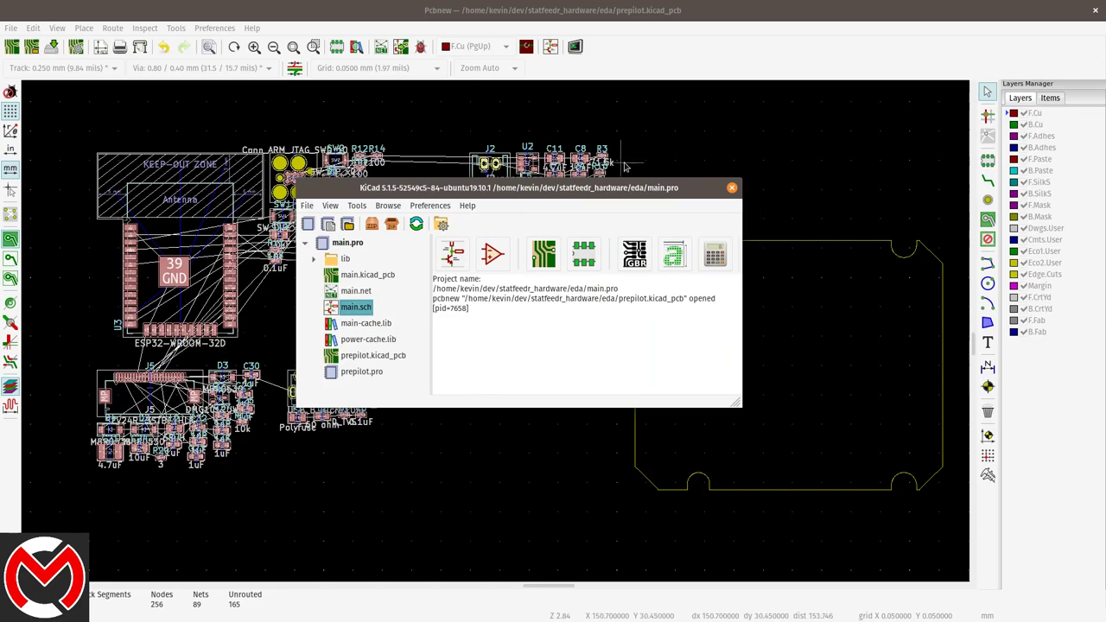
left_click(720, 153)
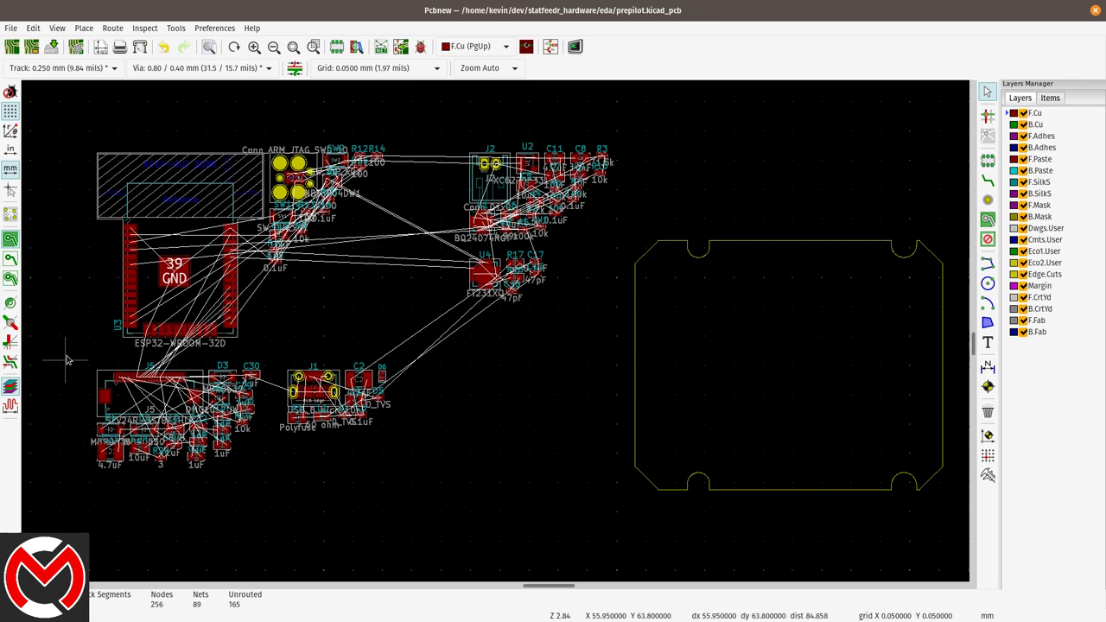
Move the footprint cluster around J5 rightward toward the board outline and recenter the view
left_click_drag(67, 359, 272, 477)
key("m")
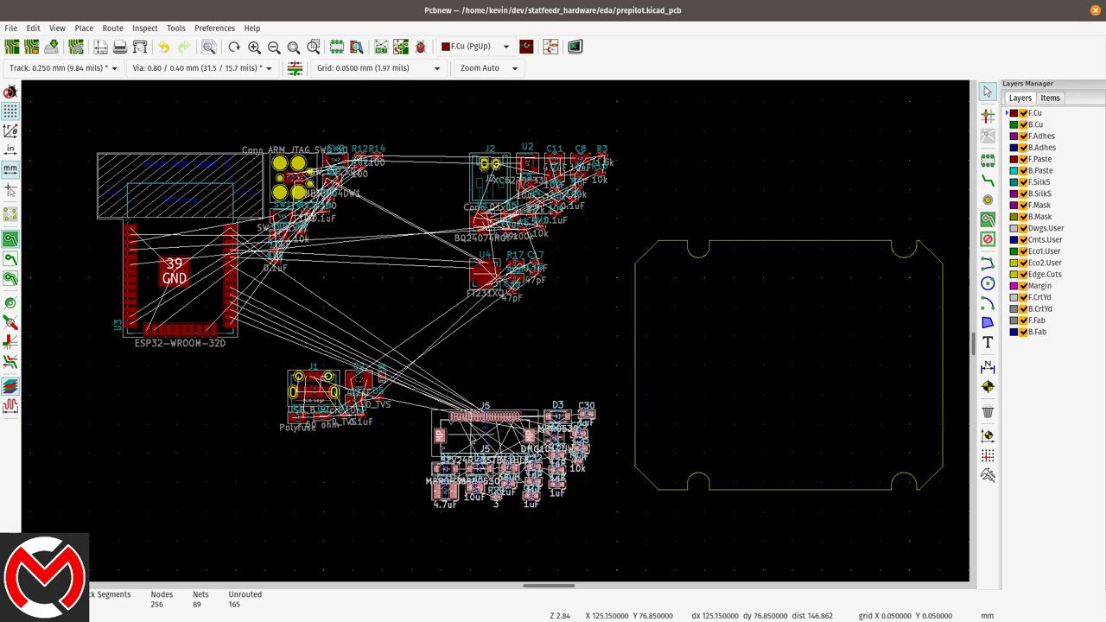
left_click(483, 419)
middle_click_drag(722, 386, 667, 389)
scroll(667, 388, "up", 2)
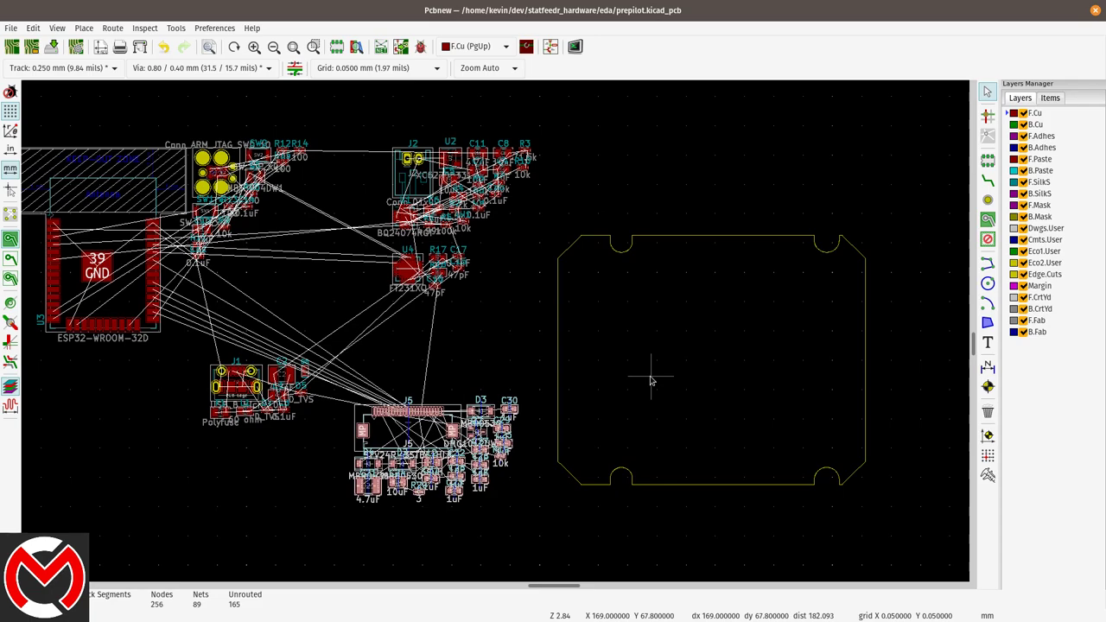
scroll(652, 381, "down", 2)
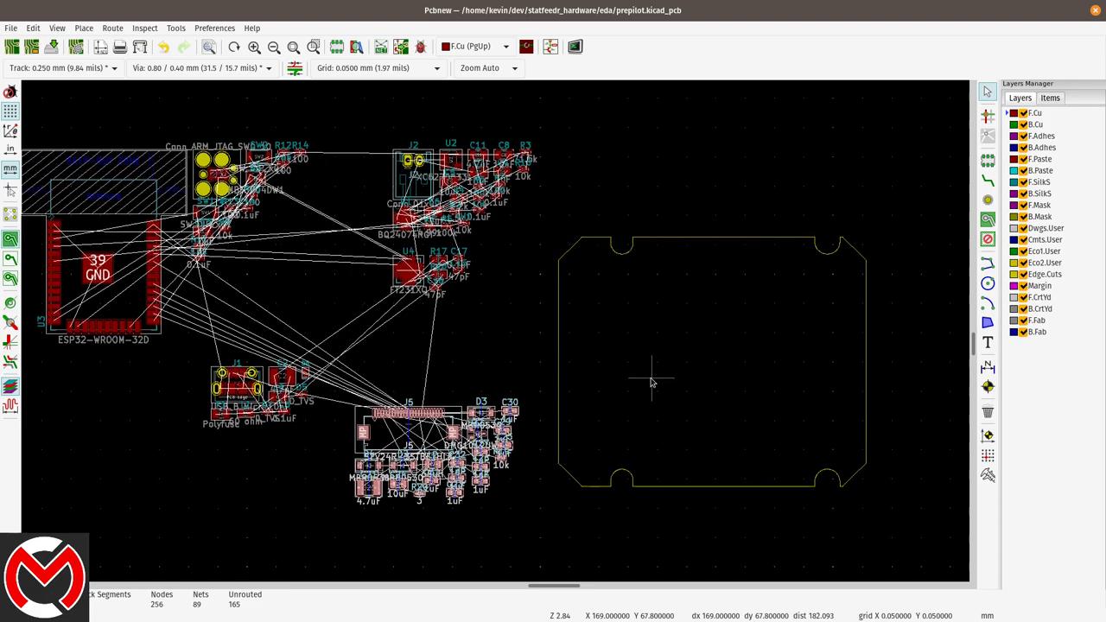
middle_click_drag(653, 381, 588, 397)
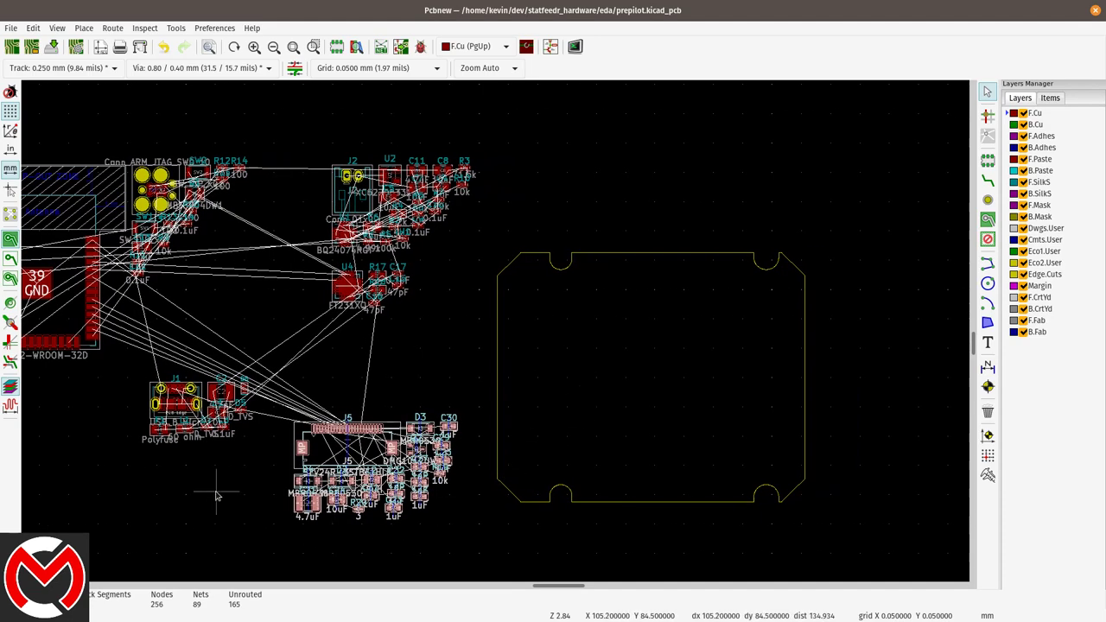
left_click(456, 537)
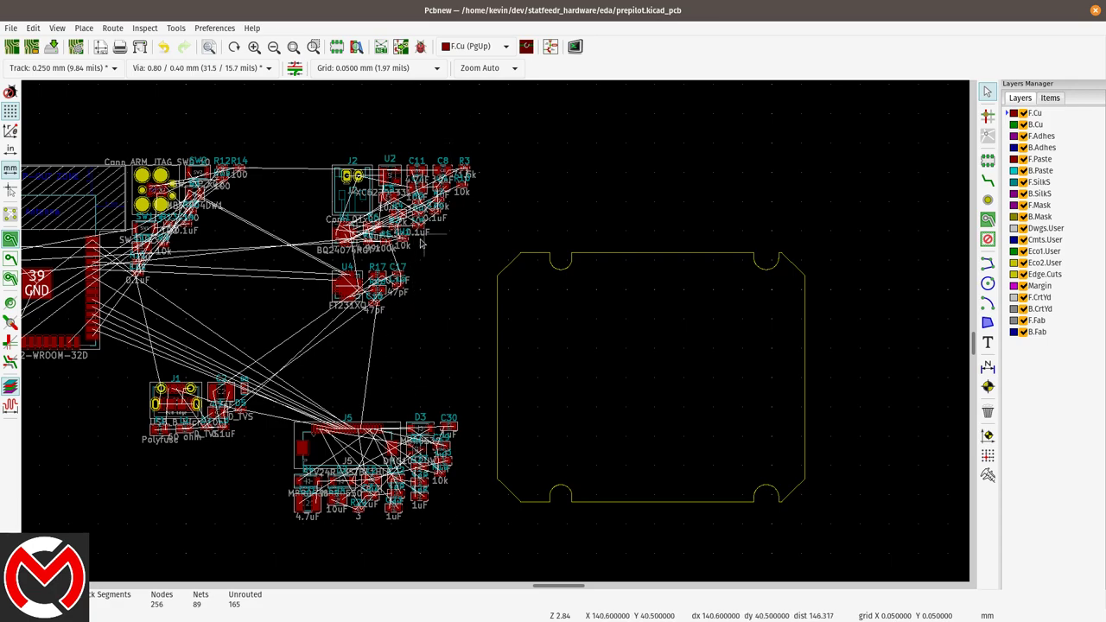
middle_click_drag(266, 317, 298, 333)
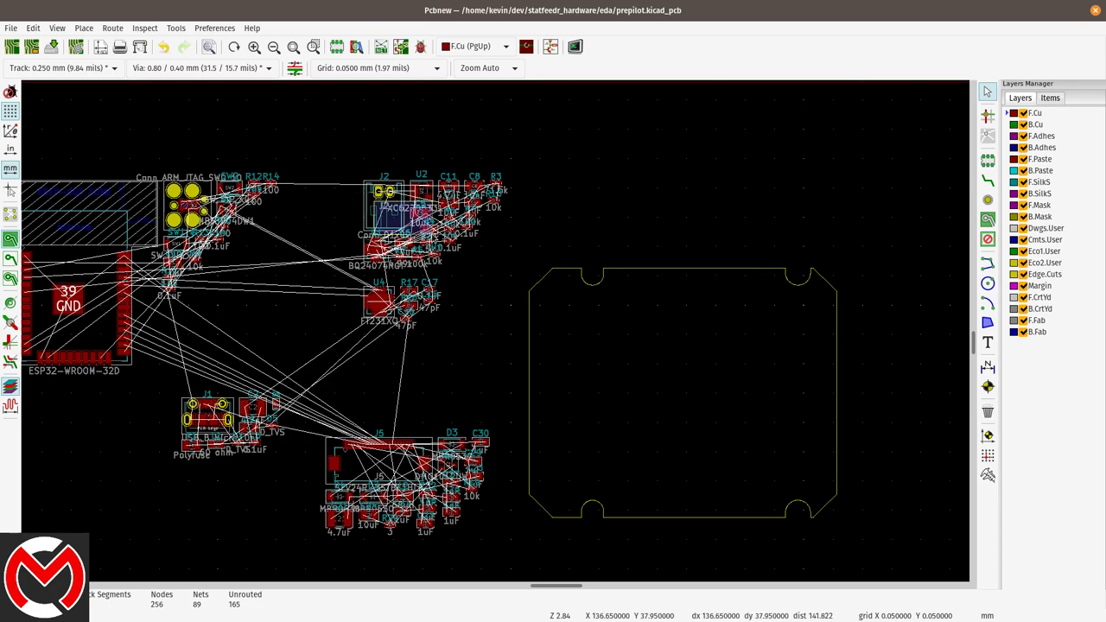
Pull capacitor C5 out of the cluster and place it just left of J2
left_click(371, 204)
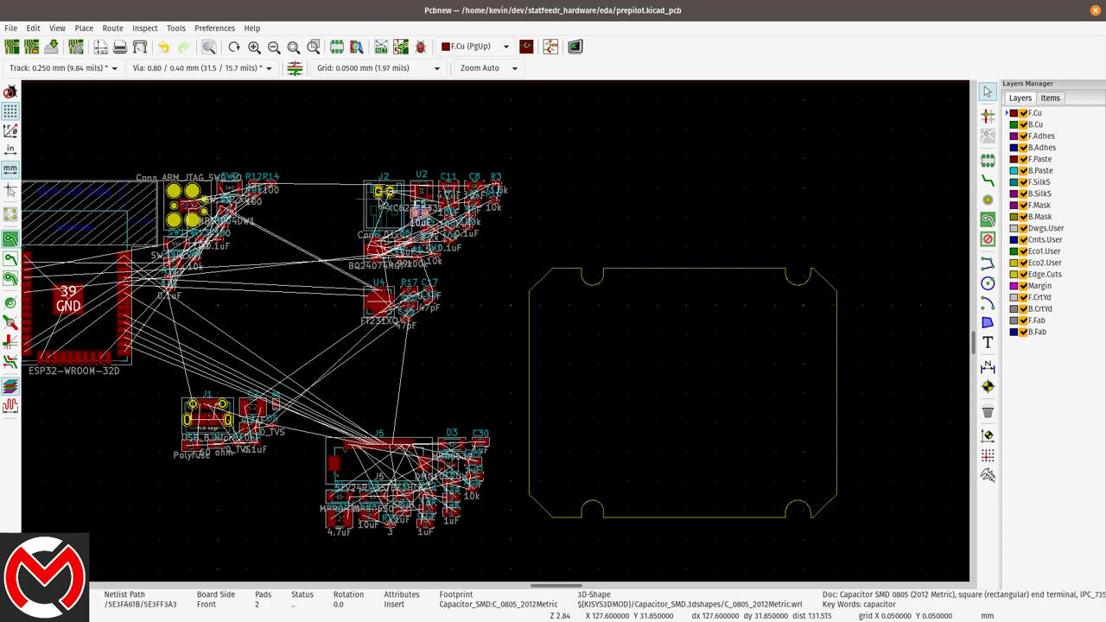
left_click_drag(380, 201, 552, 164)
scroll(397, 219, "up", 5)
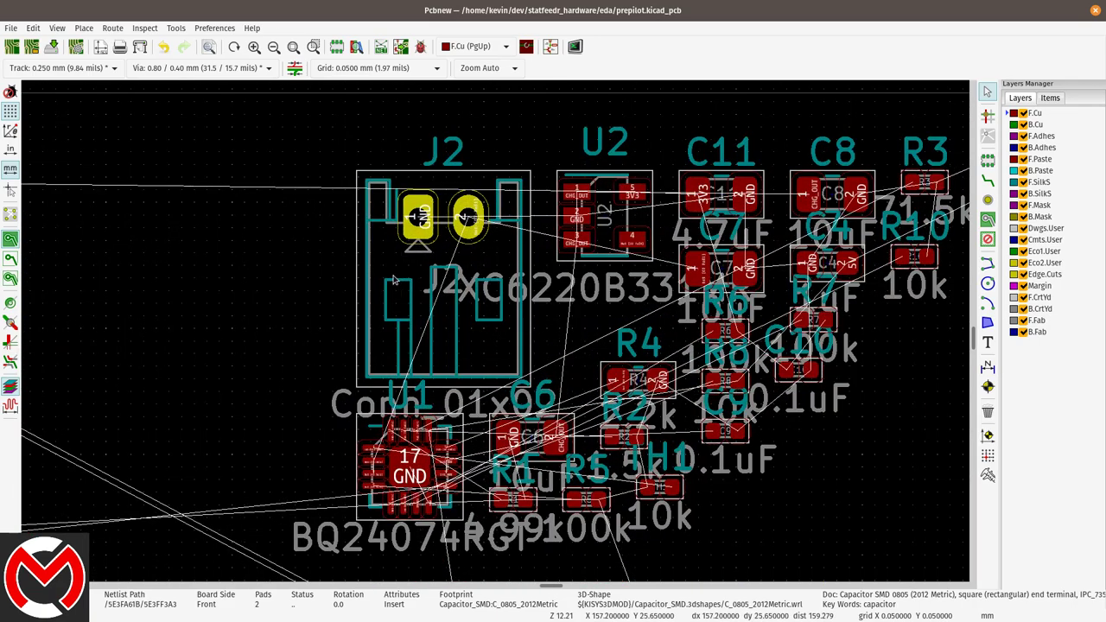
left_click_drag(423, 268, 126, 273)
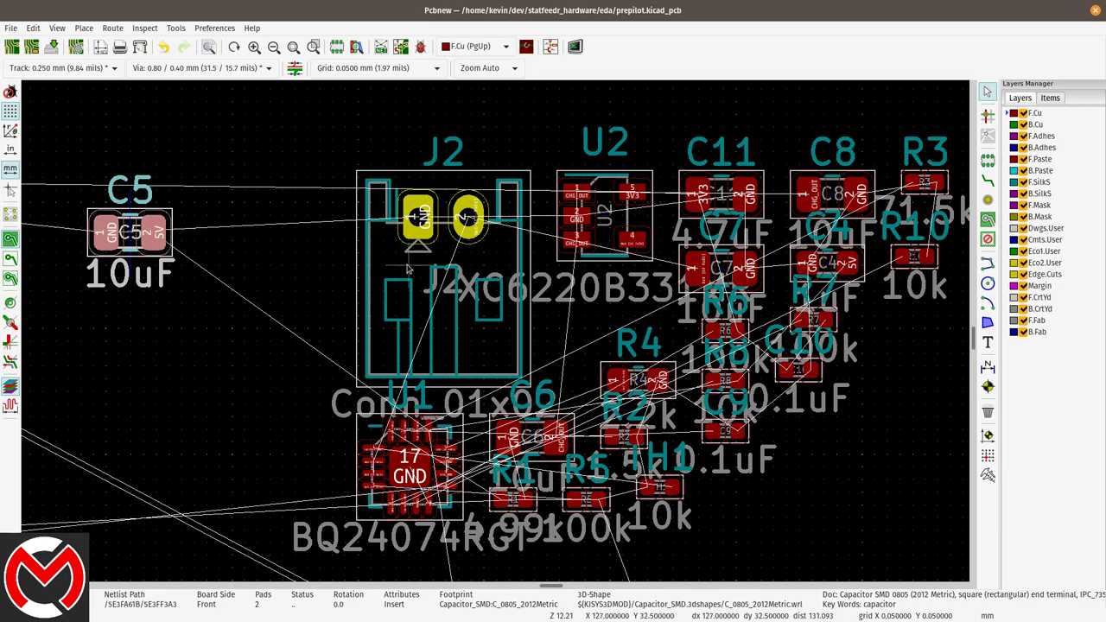
key("Escape")
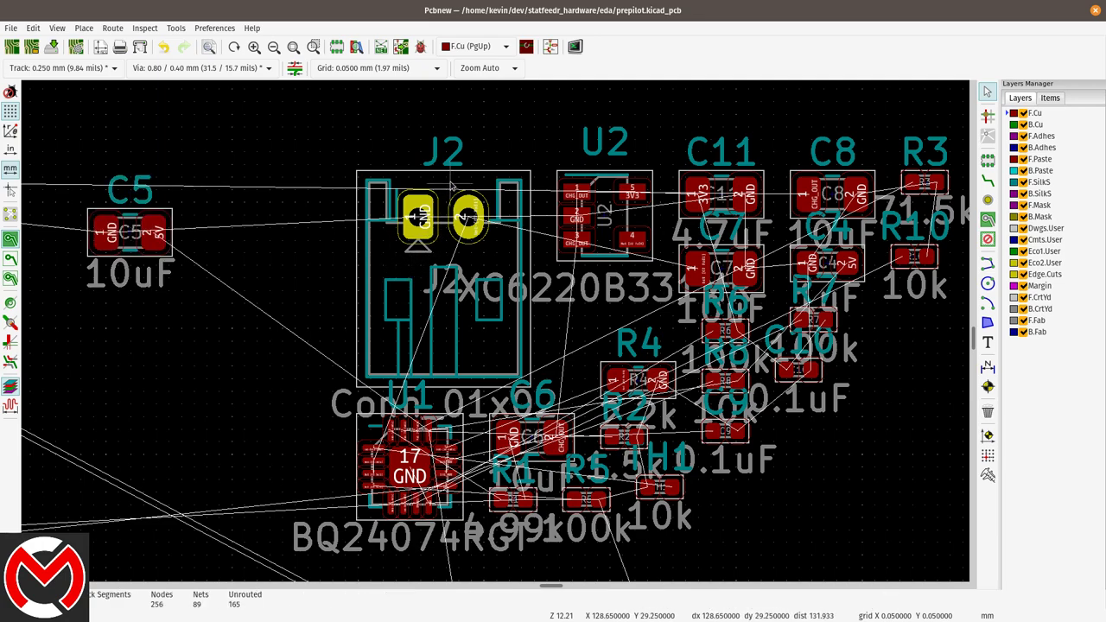
Move connector J2 onto the board near its top edge and J5 to its left edge
left_click_drag(453, 179, 675, 396)
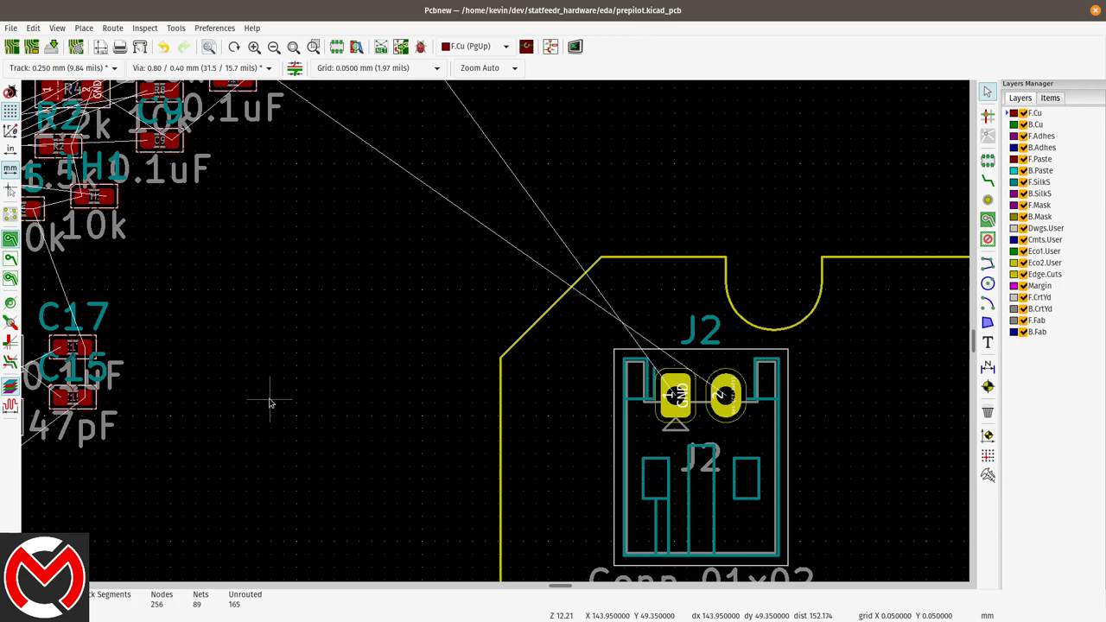
scroll(271, 402, "down", 5)
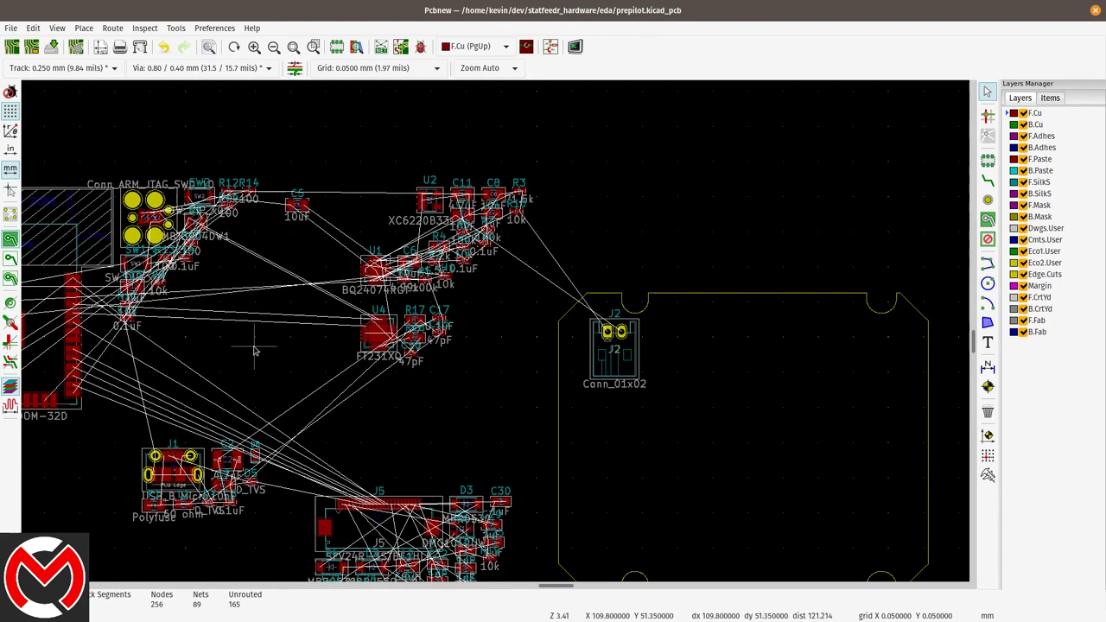
middle_click_drag(254, 350, 400, 335)
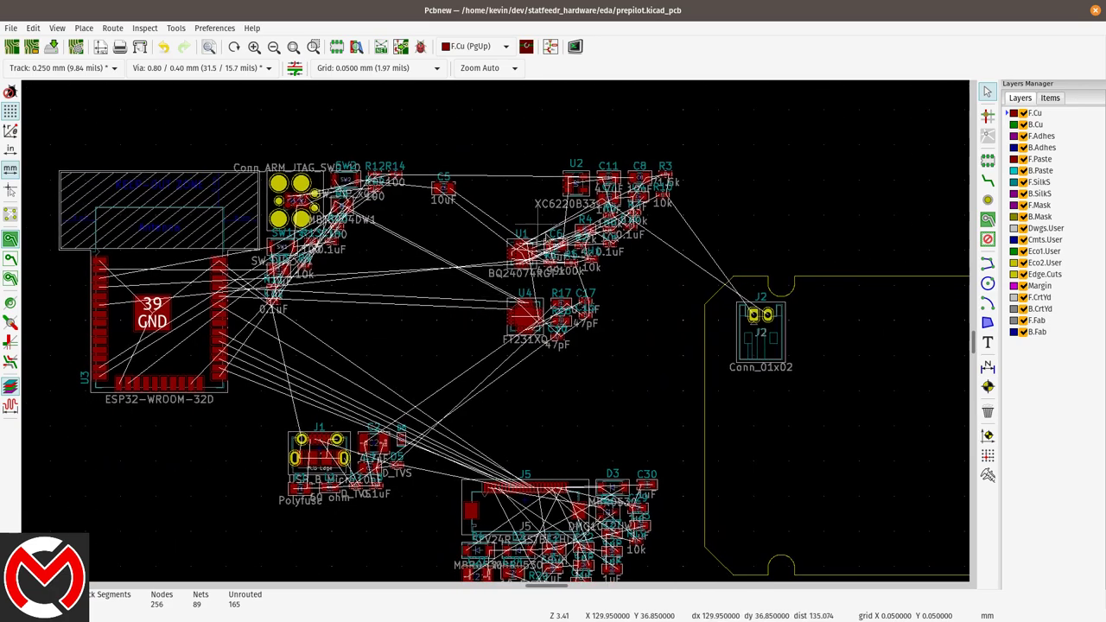
middle_click_drag(529, 402, 492, 334)
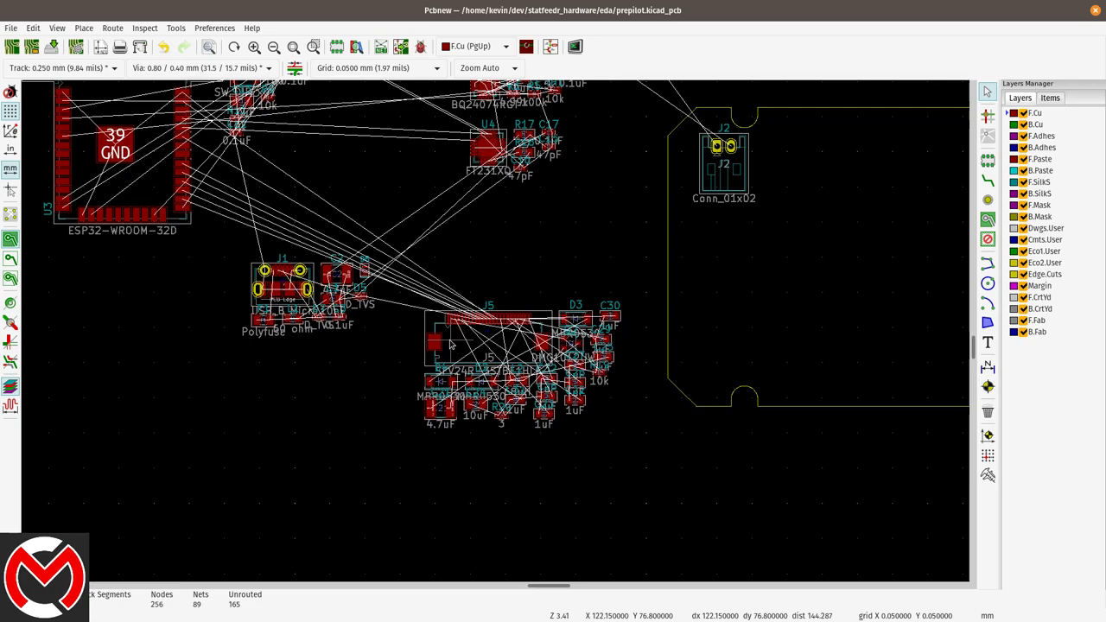
left_click_drag(450, 344, 756, 276)
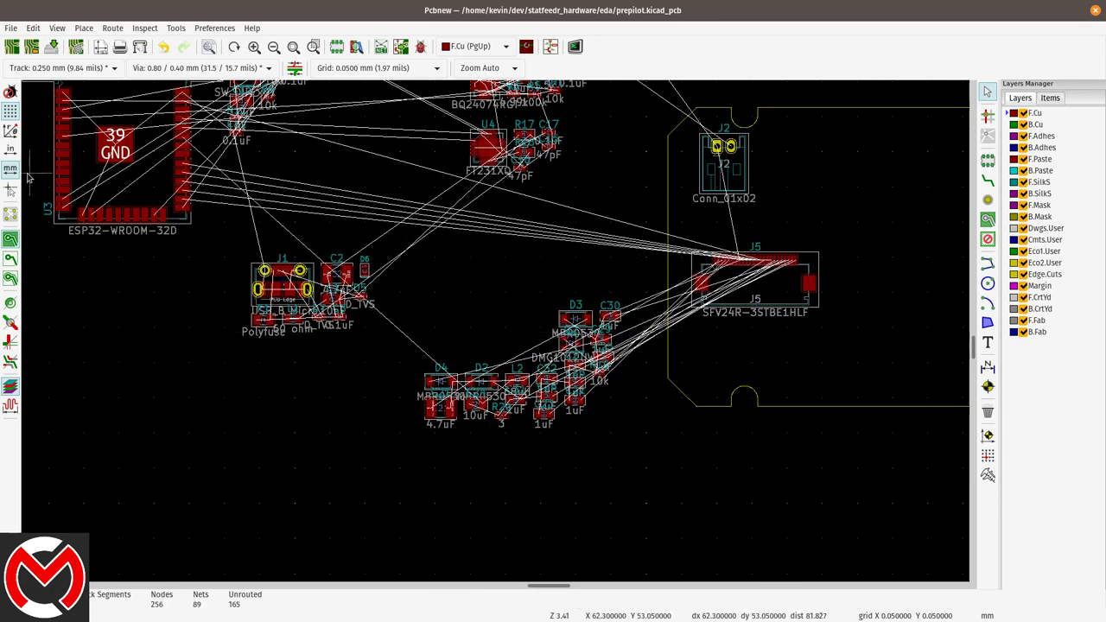
Hide the ratsnest and move the USB_B_Micro connector J1 inside the board outline
left_click(9, 216)
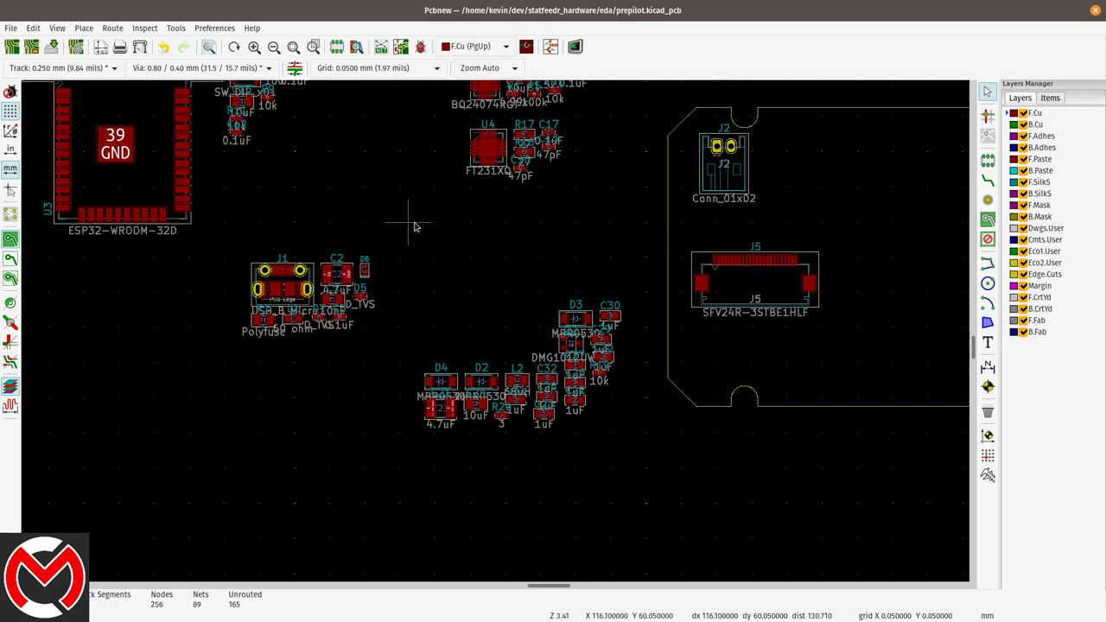
middle_click_drag(415, 228, 346, 227)
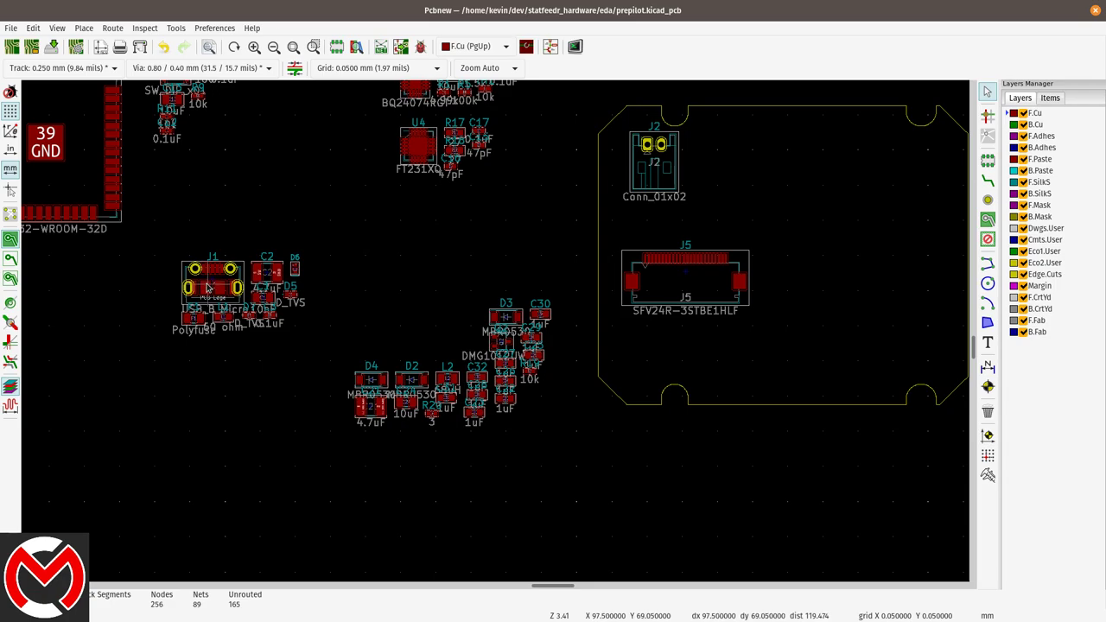
left_click(207, 288)
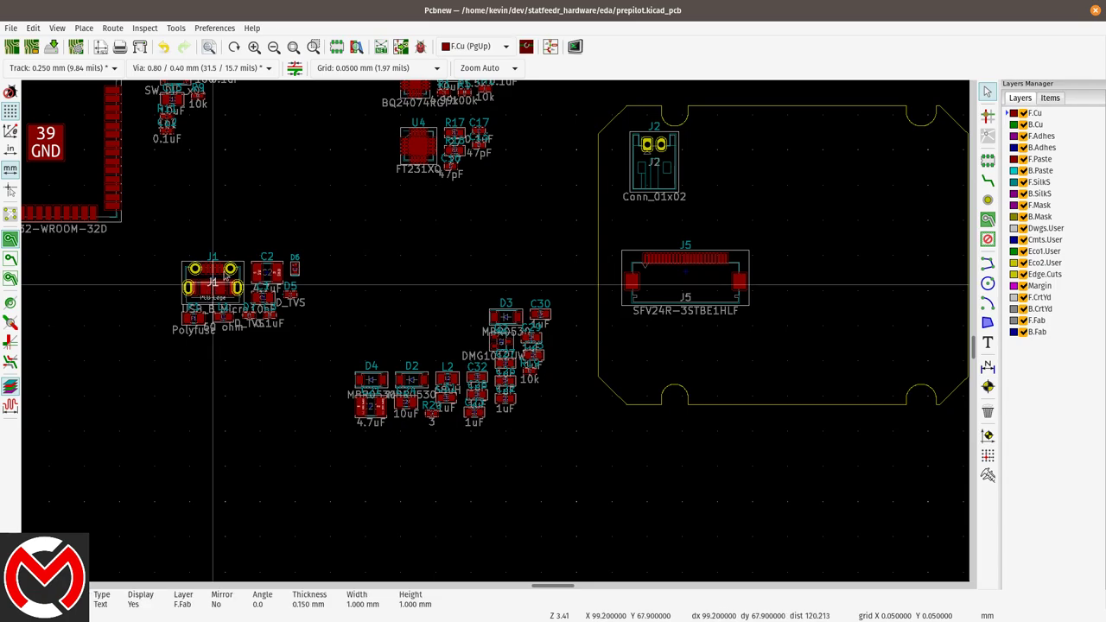
left_click(153, 256)
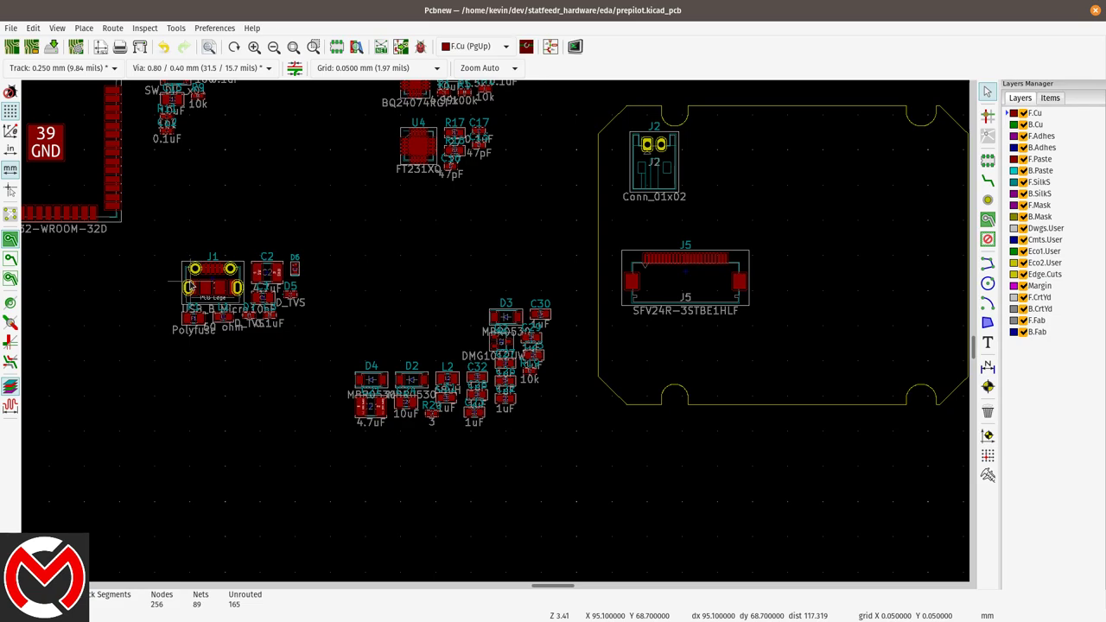
left_click_drag(189, 288, 838, 256)
Move JTAG header J3 next to J2 and DIP switch SW1 onto the board near J3
middle_click_drag(234, 198, 350, 318)
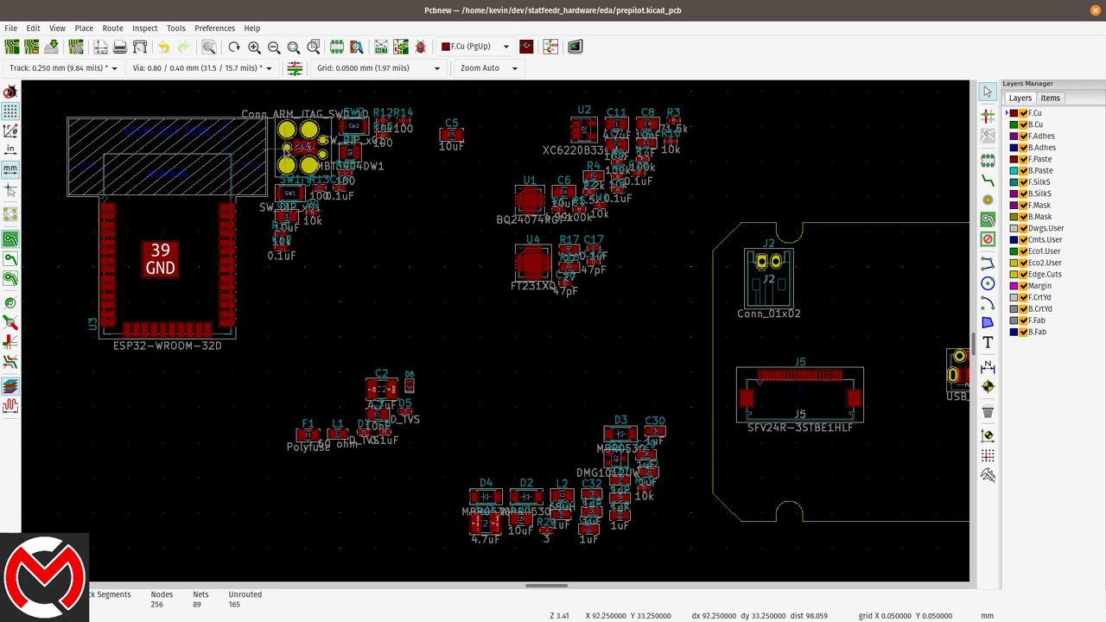
left_click_drag(281, 148, 817, 272)
middle_click_drag(302, 311, 318, 278)
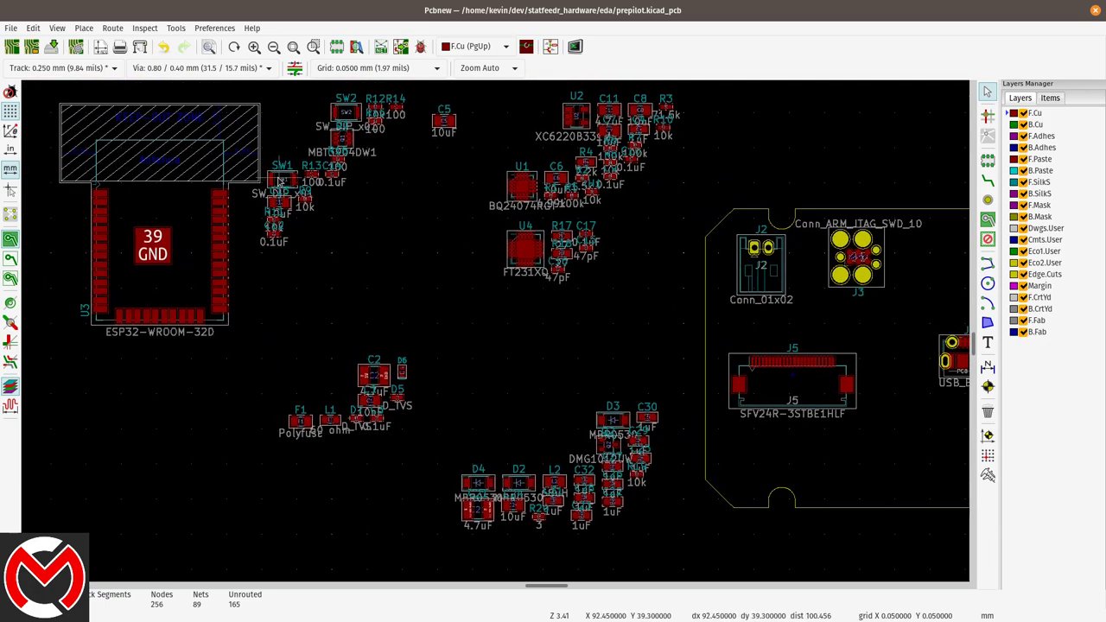
left_click(282, 182)
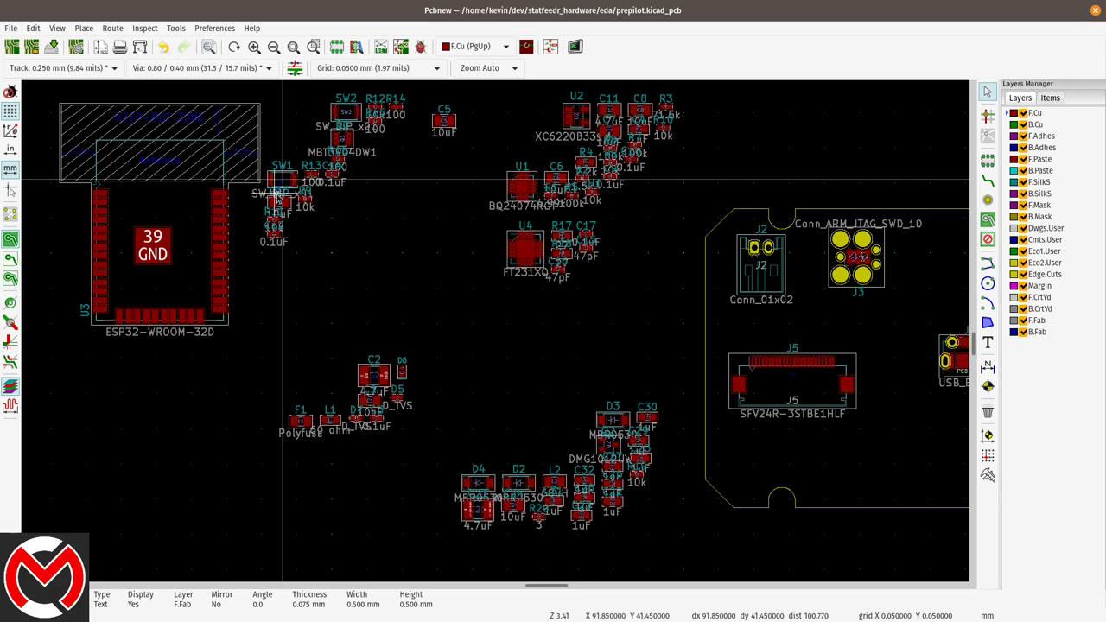
left_click(362, 237)
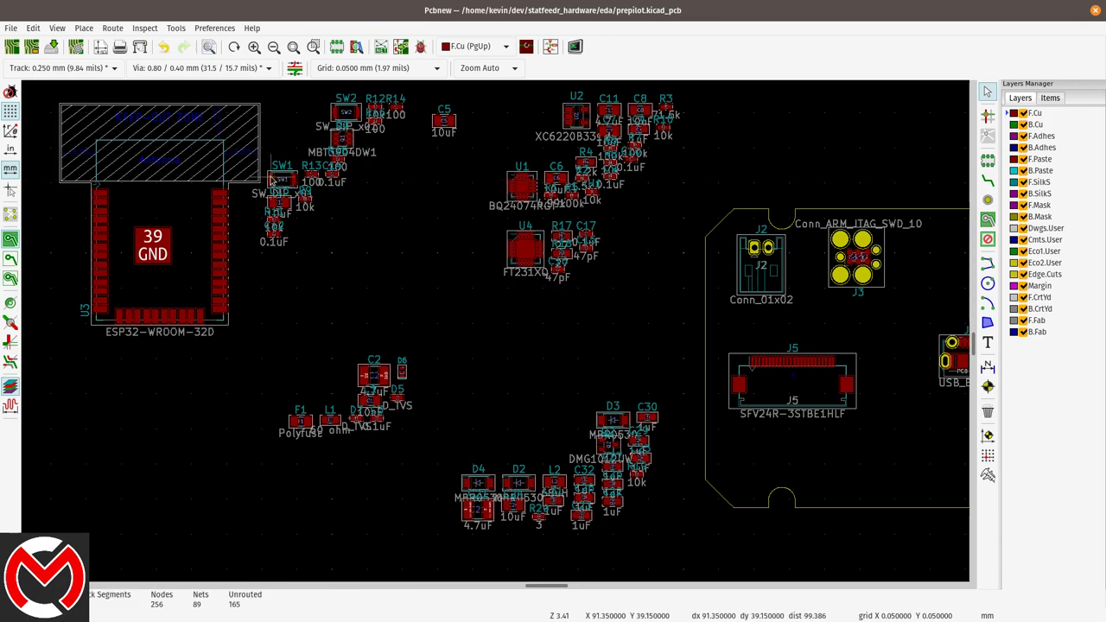
left_click_drag(270, 179, 854, 327)
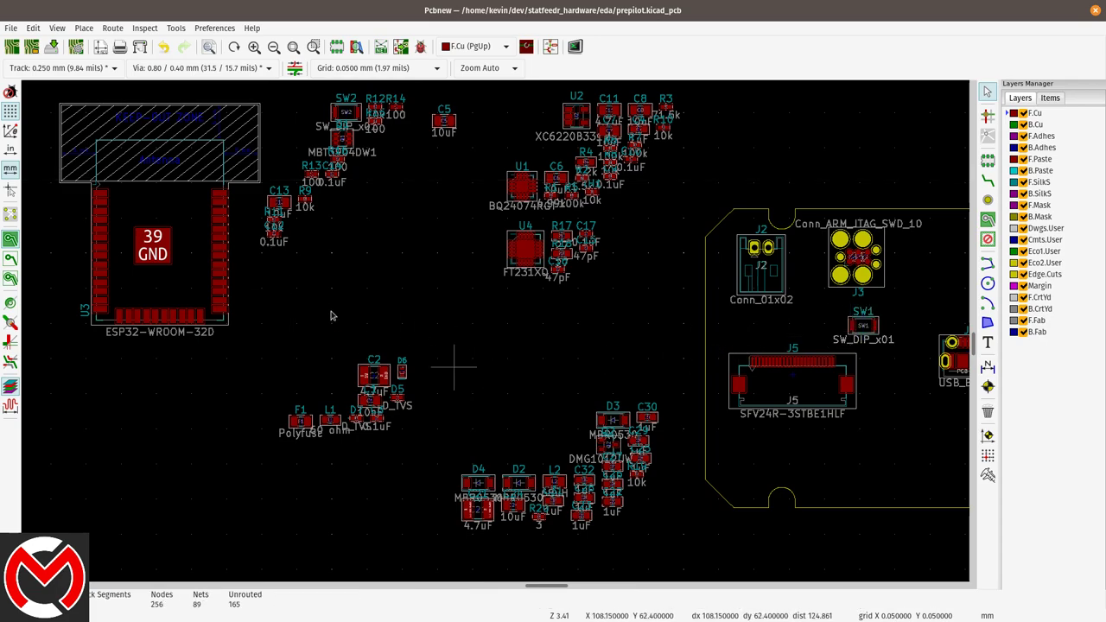
Drag the ESP32 module U3 toward the board's bottom edge
left_click_drag(160, 253, 862, 505)
middle_click_drag(862, 504, 463, 349)
left_click_drag(463, 349, 545, 399)
middle_click_drag(142, 219, 455, 395)
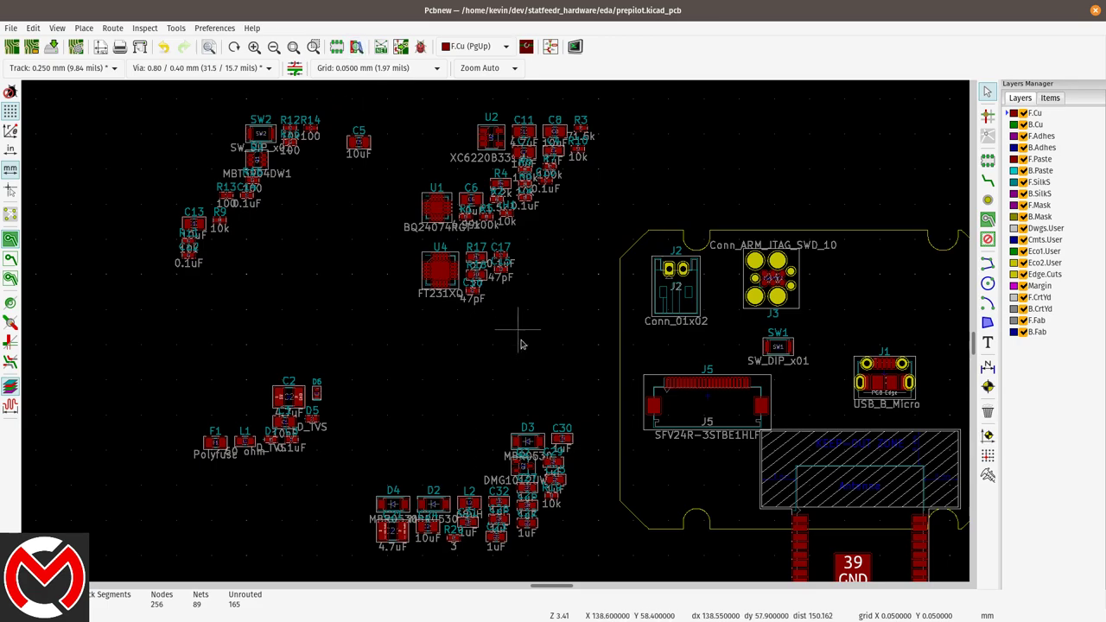
scroll(375, 360, "right", 3, "ctrl")
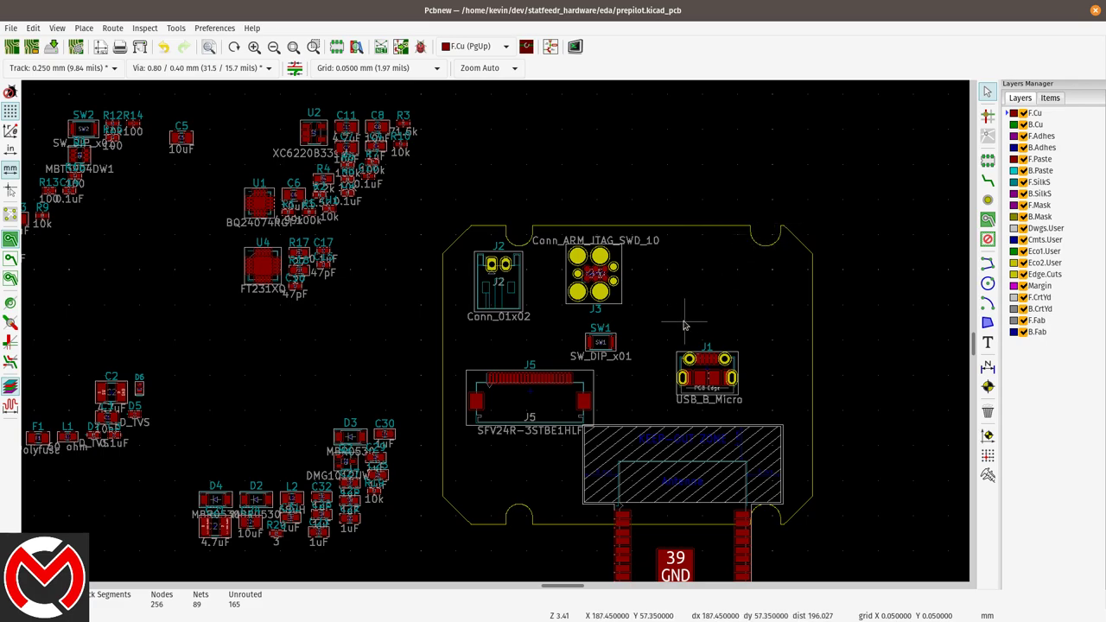
middle_click_drag(688, 320, 844, 346)
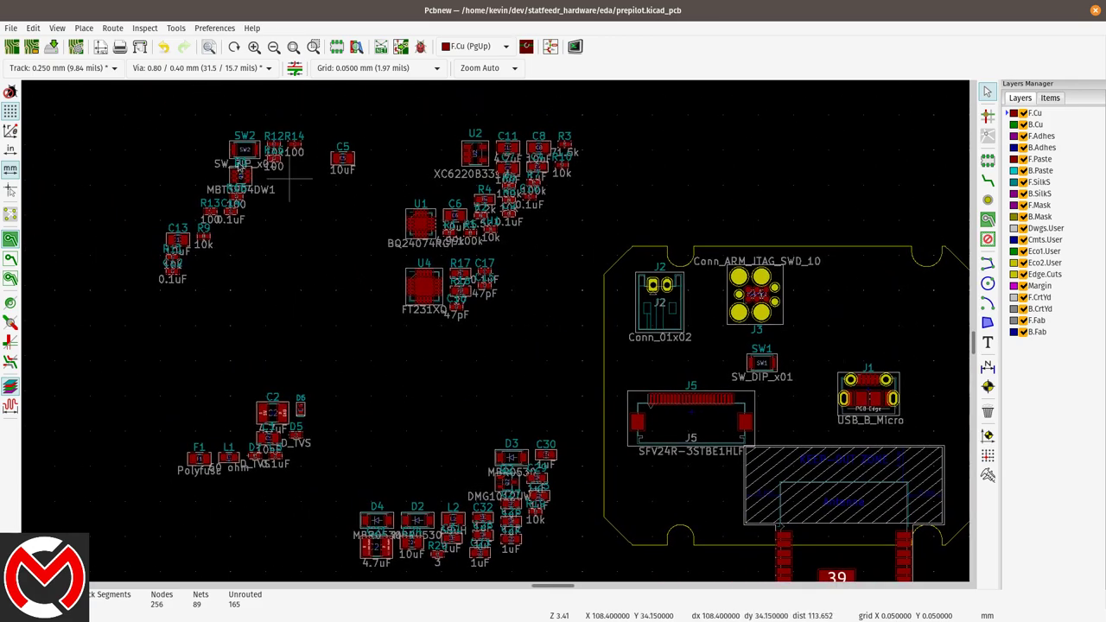
Box-select and delete both groups of loose support footprints beside the outline, cutting unrouted connections to 25
left_click_drag(104, 105, 584, 371)
key("Delete")
scroll(471, 487, "down", 5)
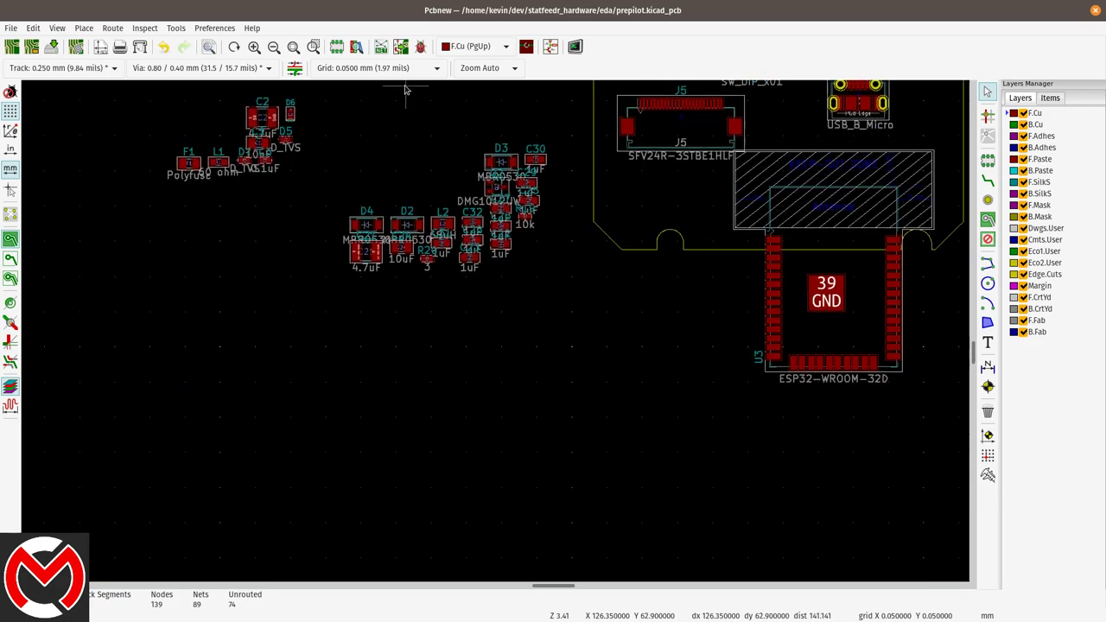
scroll(360, 257, "up", 3)
left_click_drag(92, 234, 526, 375)
key("Delete")
middle_click_drag(642, 406, 376, 605)
middle_click_drag(721, 306, 667, 348)
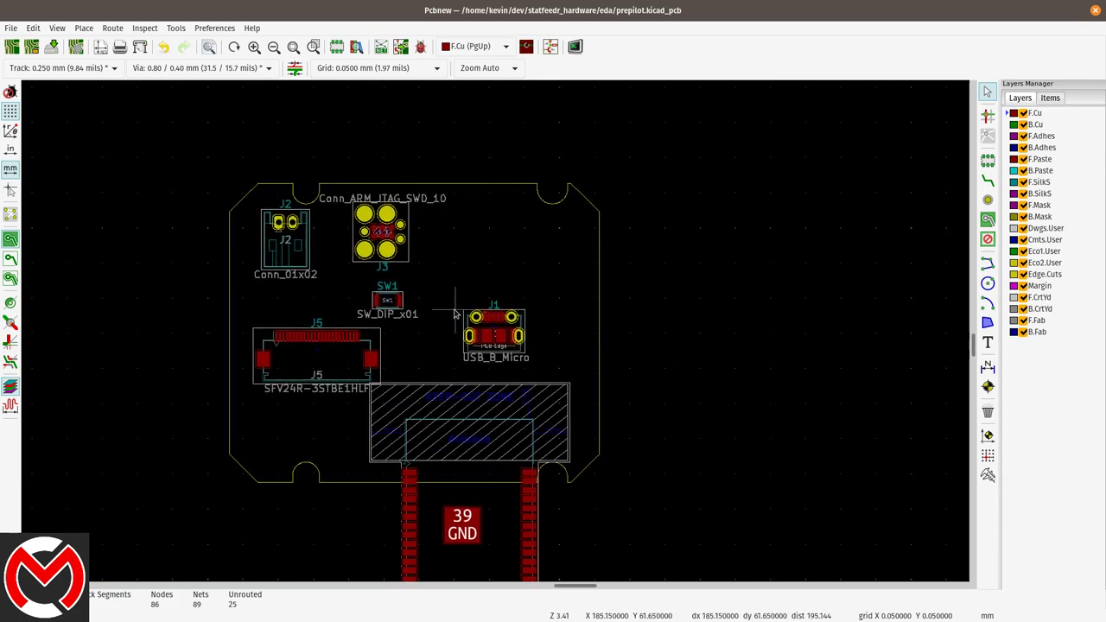
Rotate USB connector J1 by 90° and set it flush against the board's right edge
left_click(494, 334)
left_click_drag(494, 336, 503, 339)
key("Escape")
scroll(504, 339, "up", 4)
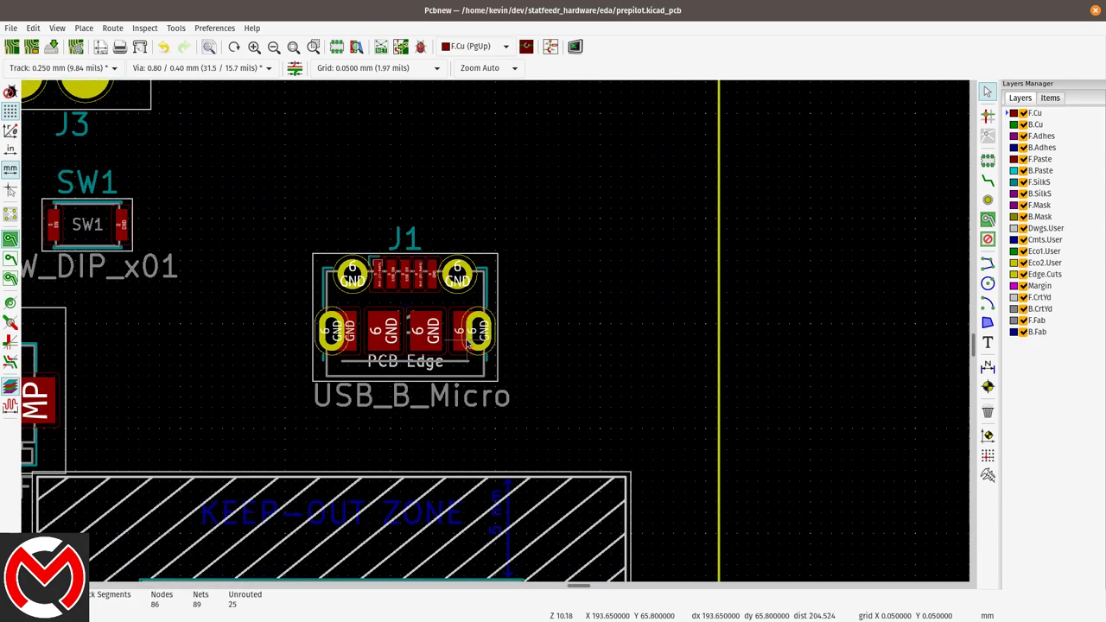
left_click(386, 302)
key("m")
key("r")
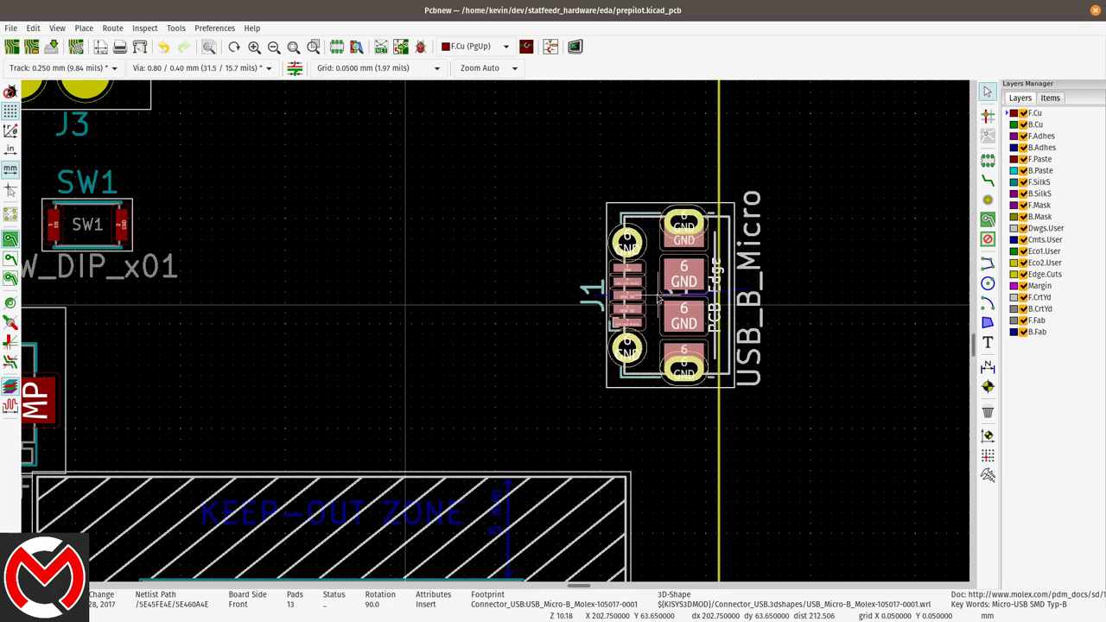
scroll(659, 299, "up", 4)
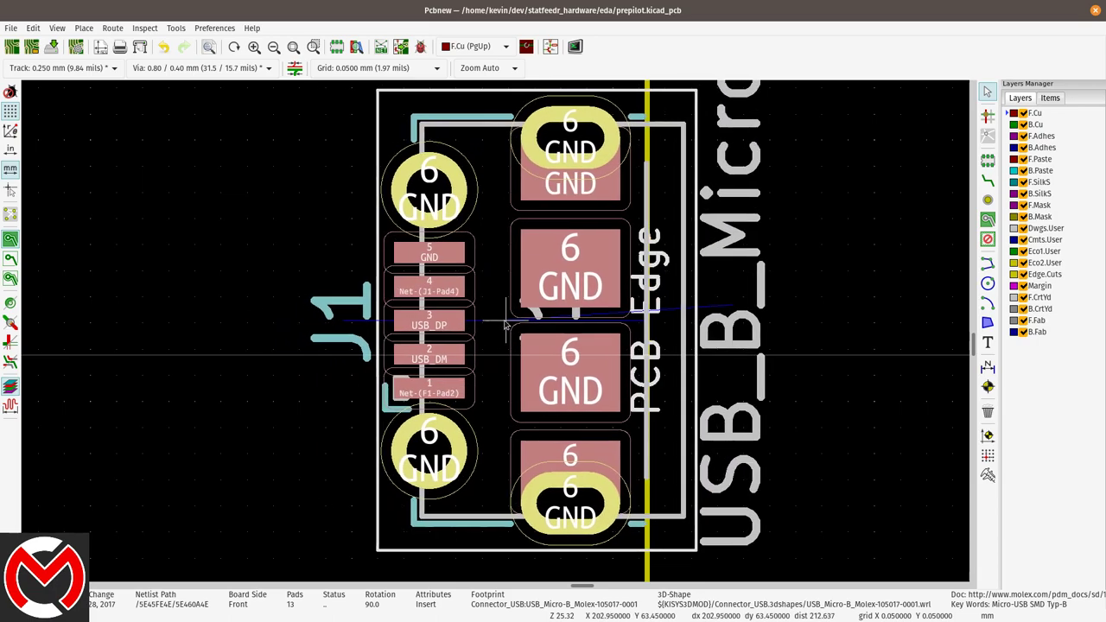
left_click(506, 323)
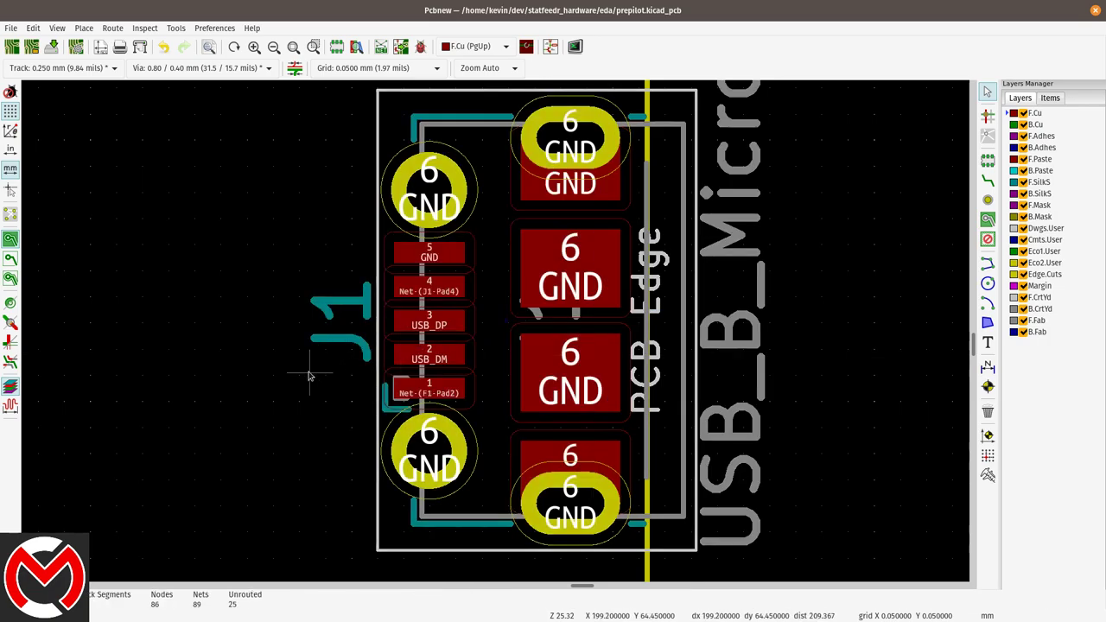
scroll(309, 376, "down", 6)
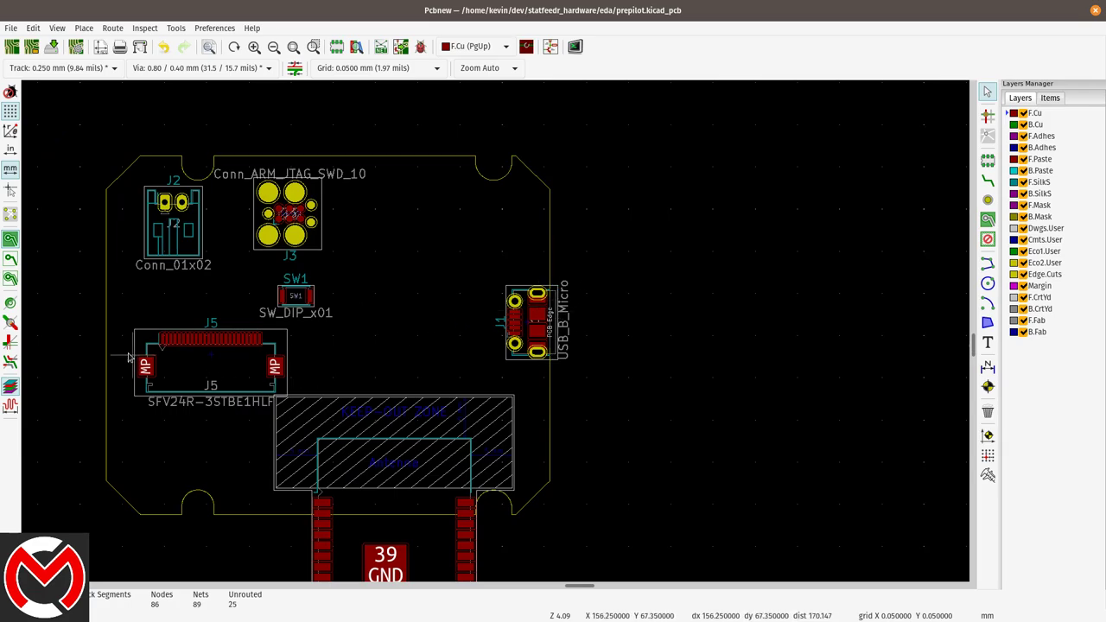
Rotate the J5 flex connector to 270° so it stands upright along the left edge
key("m")
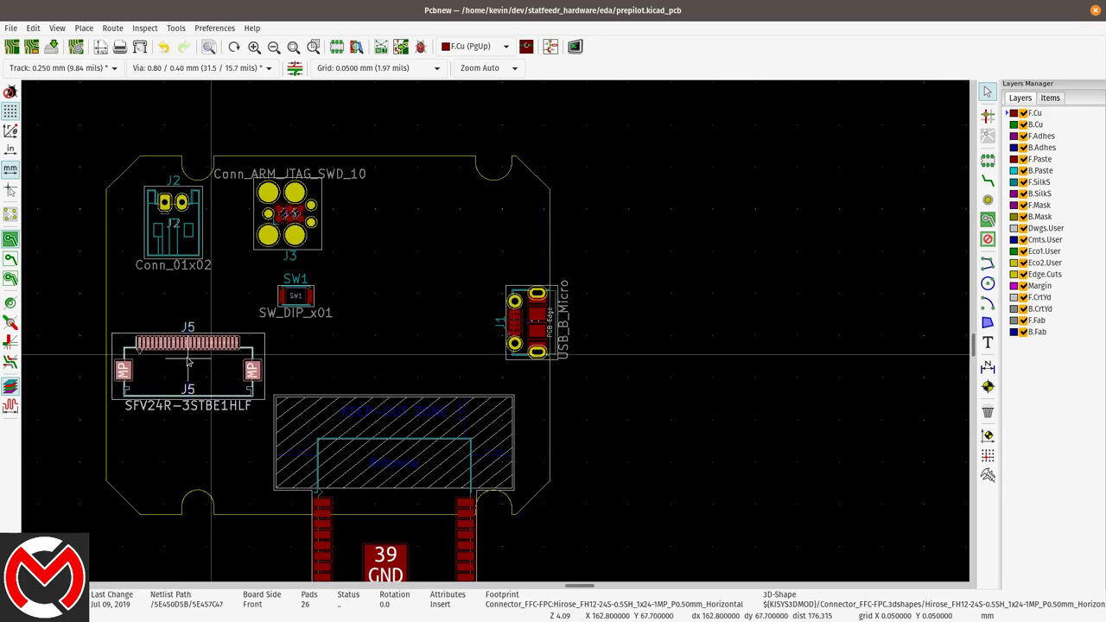
key("r")
key("r")
key("r")
key("r")
key("r")
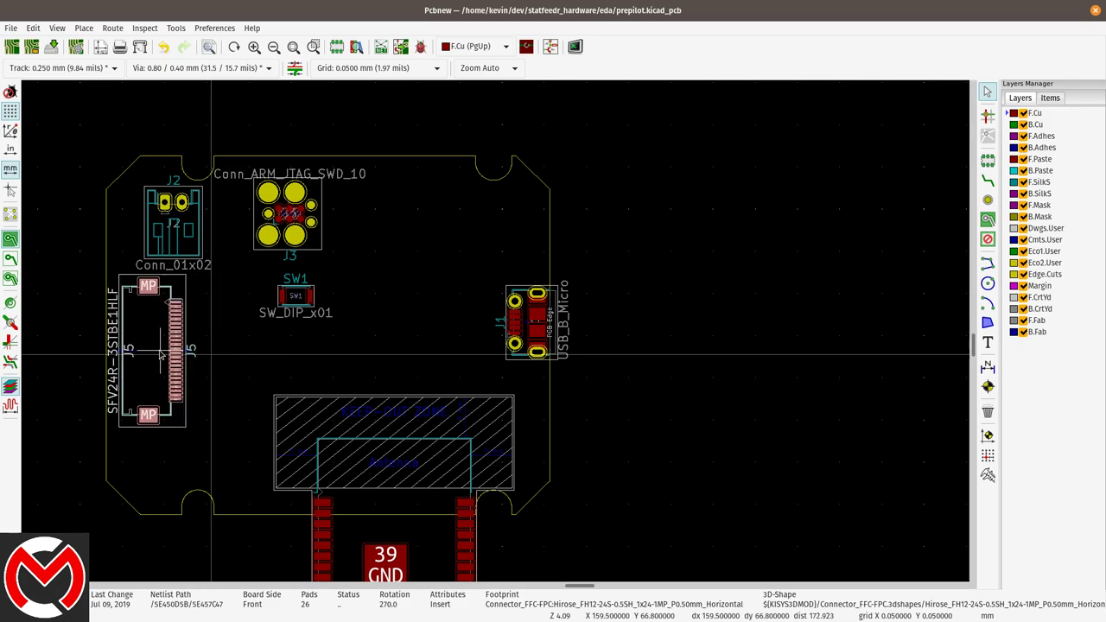
key("r")
key("r")
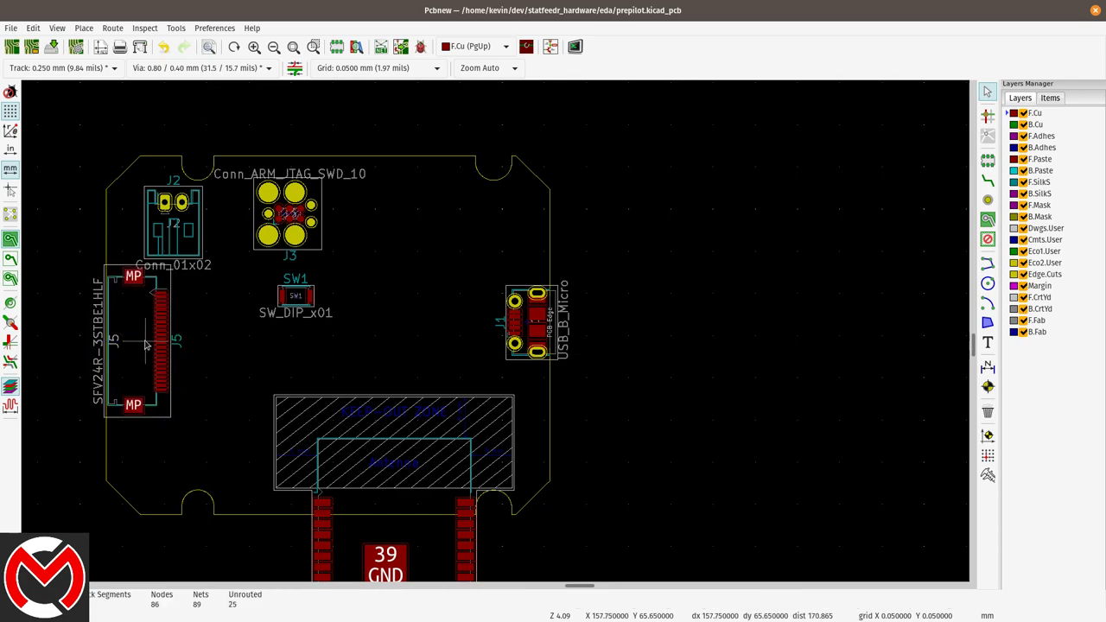
Move J2 above J1, flipped to the back side and rotated 180°
left_click(178, 209)
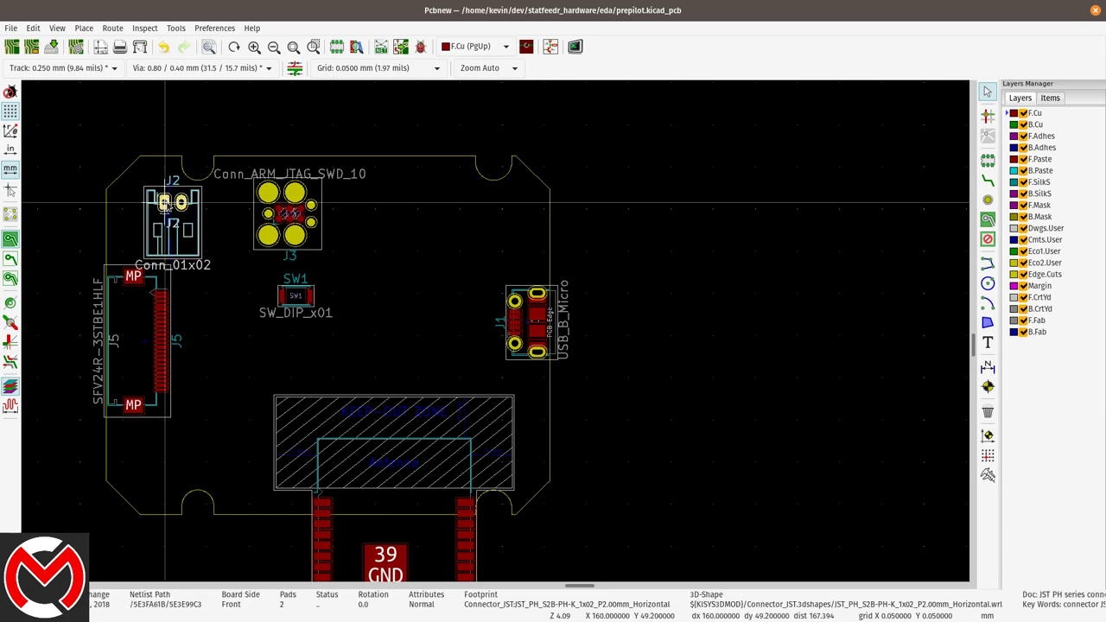
left_click_drag(180, 210, 504, 212)
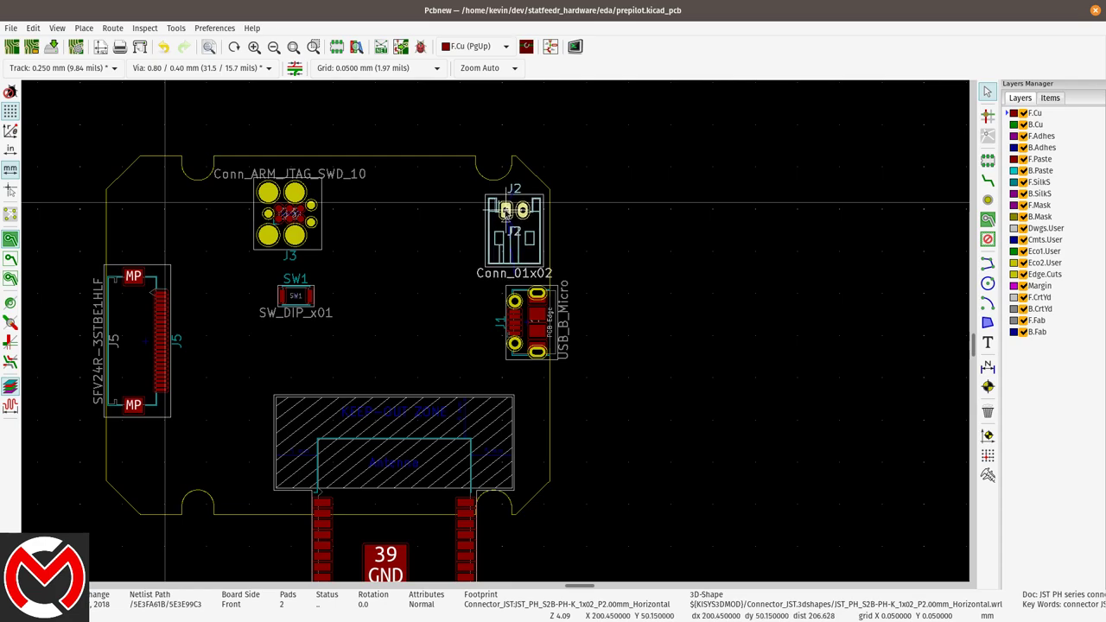
key("f")
left_click_drag(504, 210, 501, 259)
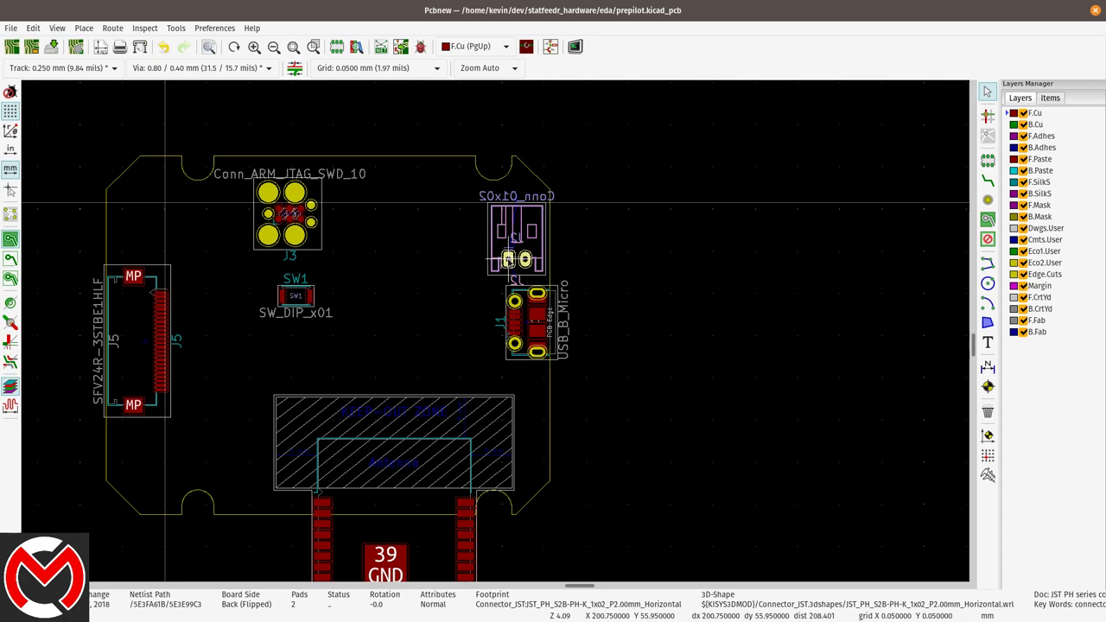
key("r")
key("r")
left_click_drag(507, 259, 522, 212)
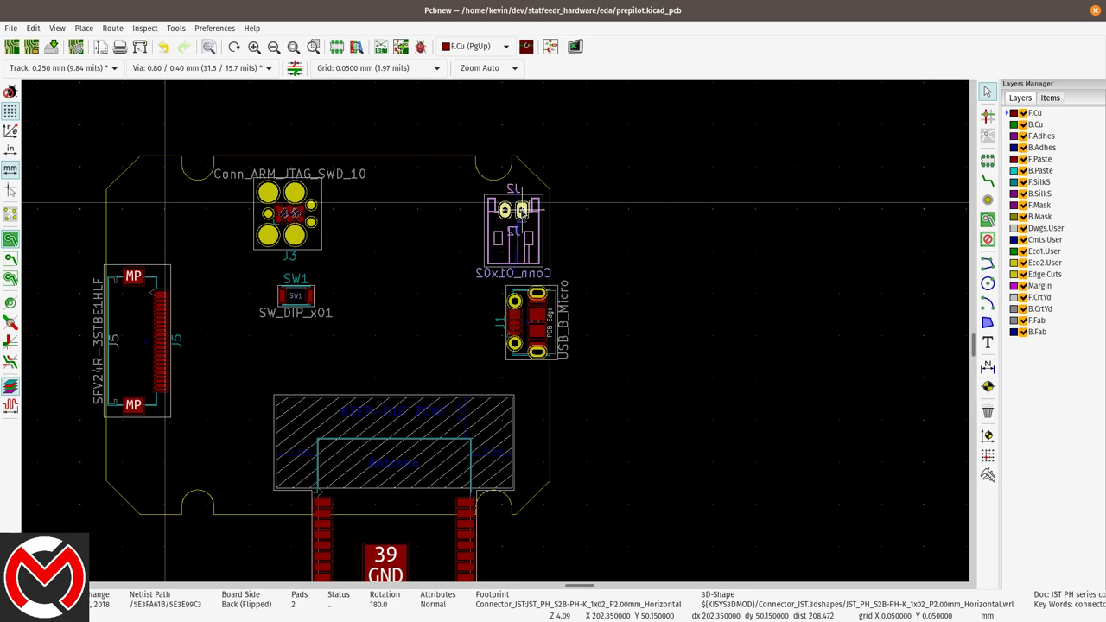
left_click(522, 211)
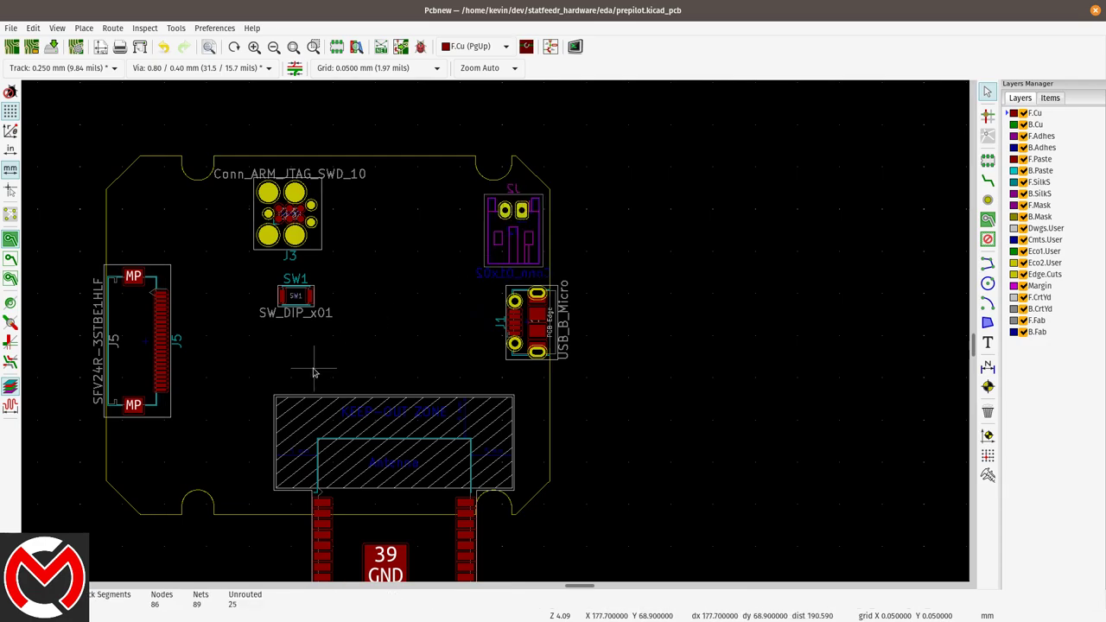
Move J3 to the top centre and SW1 to the top left, then bring U3 onto the board
left_click(290, 214)
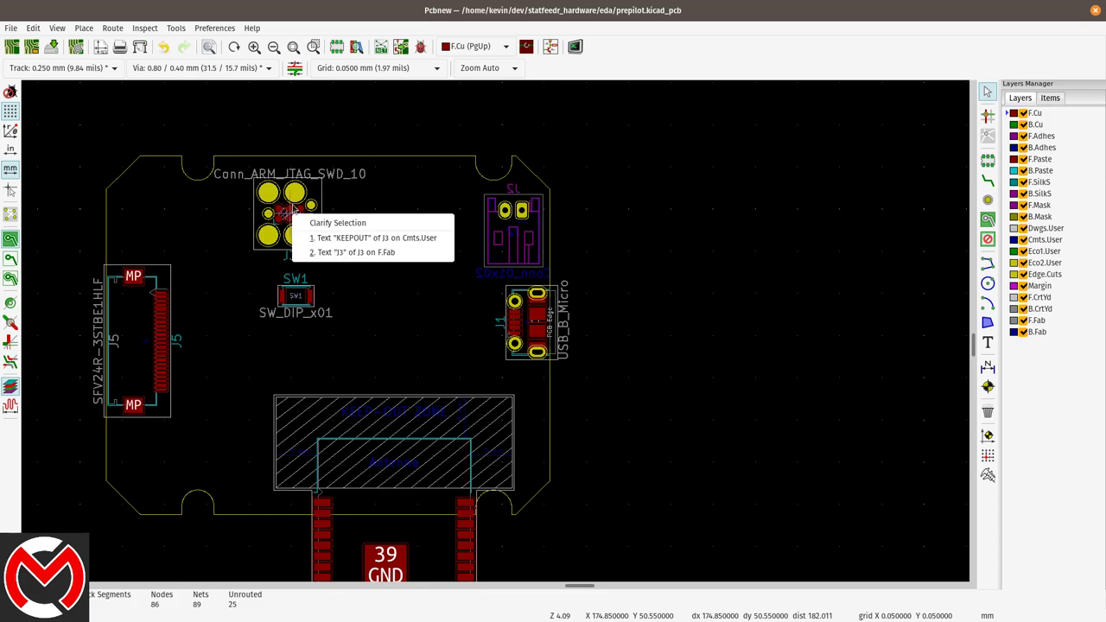
left_click(364, 185)
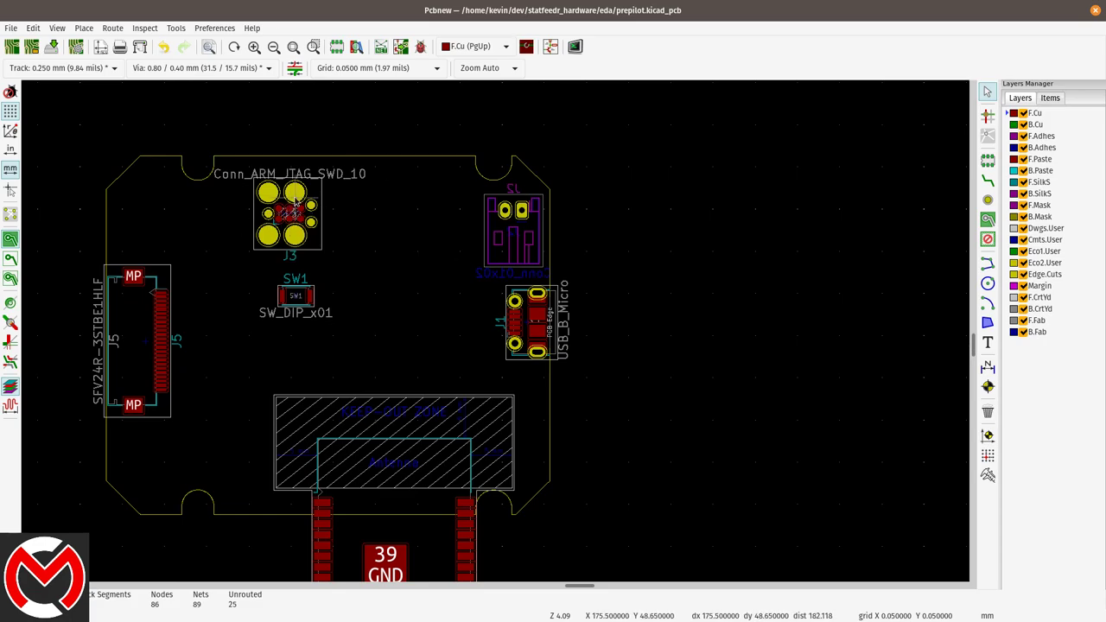
left_click_drag(294, 197, 331, 188)
left_click_drag(294, 297, 229, 219)
key("Escape")
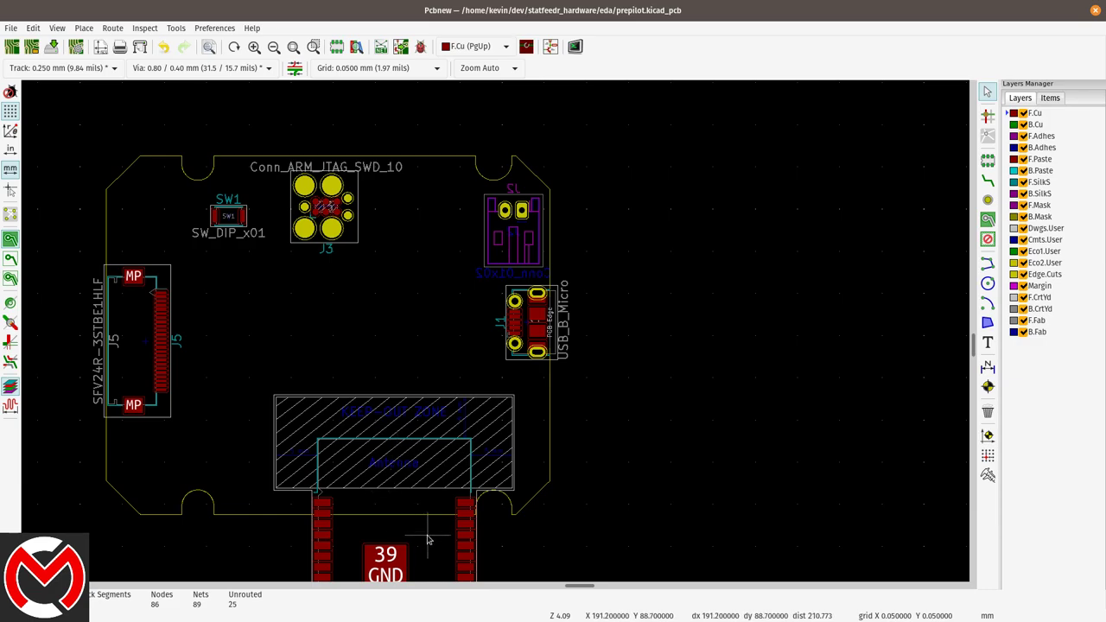
left_click_drag(396, 507, 344, 359)
Rotate U3 by 180° and fix it centred, with its antenna keep-out over the bottom edge
key("r")
key("r")
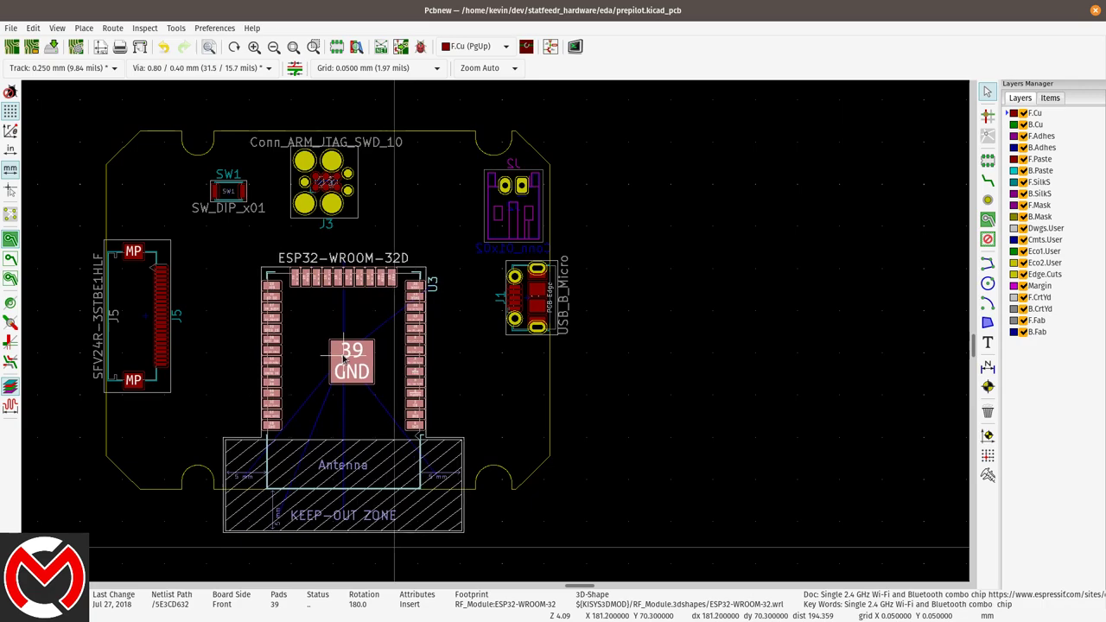
scroll(343, 358, "up", 1)
scroll(495, 333, "up", 1)
scroll(495, 333, "up", 1)
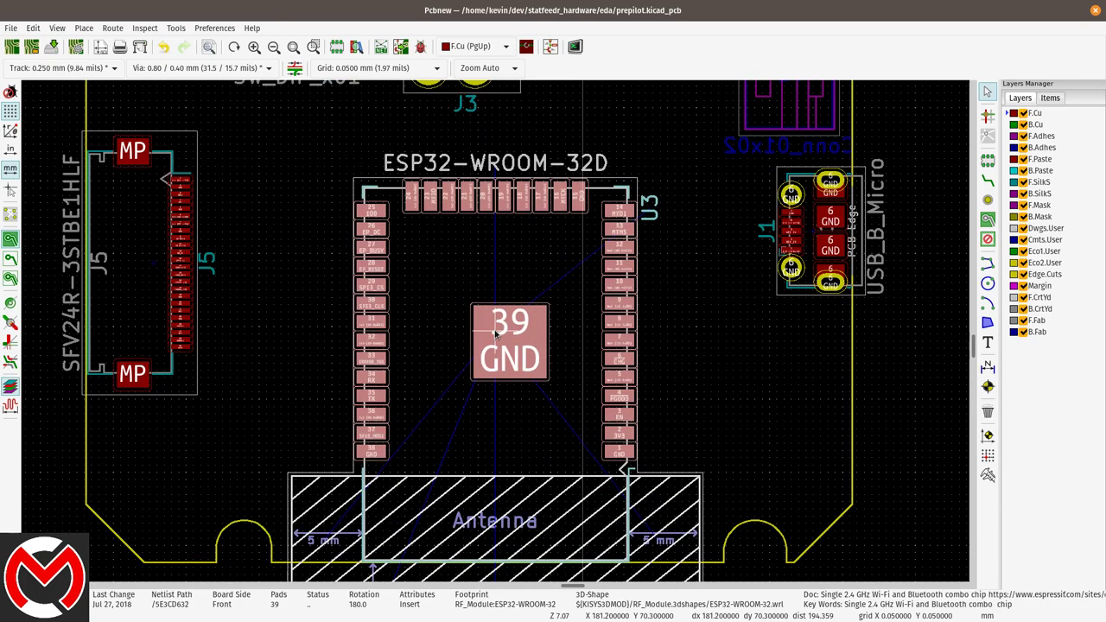
left_click_drag(495, 333, 498, 332)
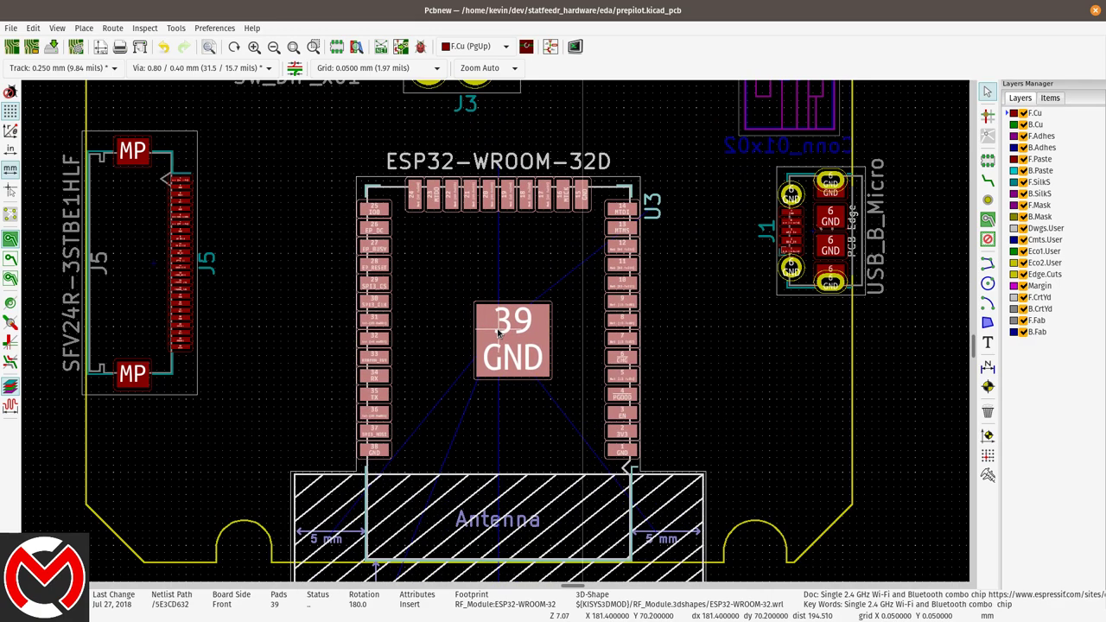
left_click(497, 333)
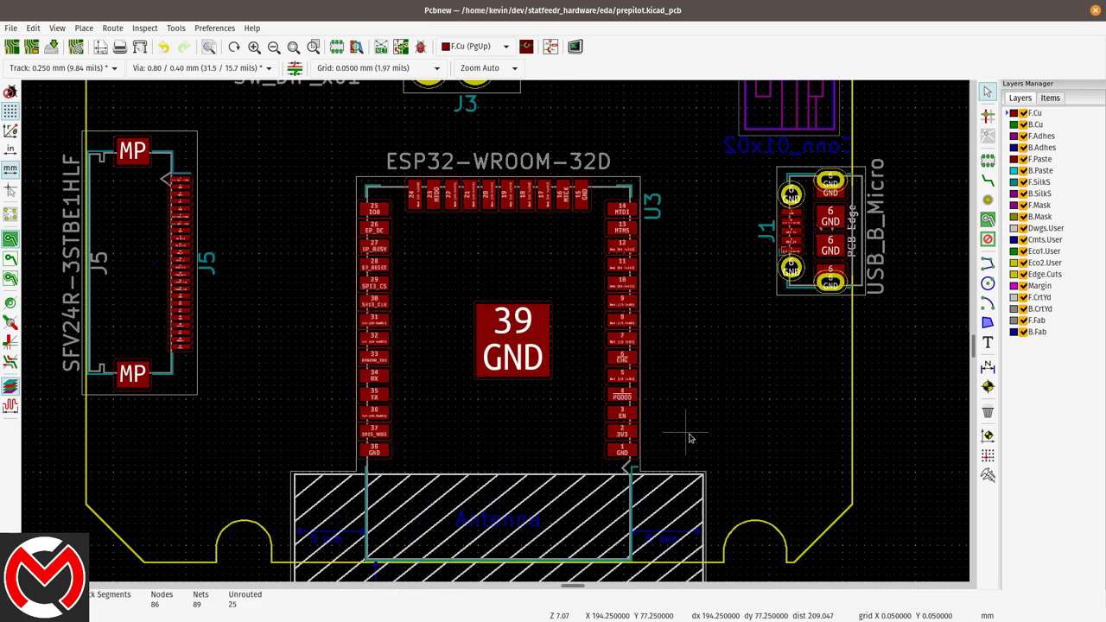
middle_click_drag(696, 438, 664, 352)
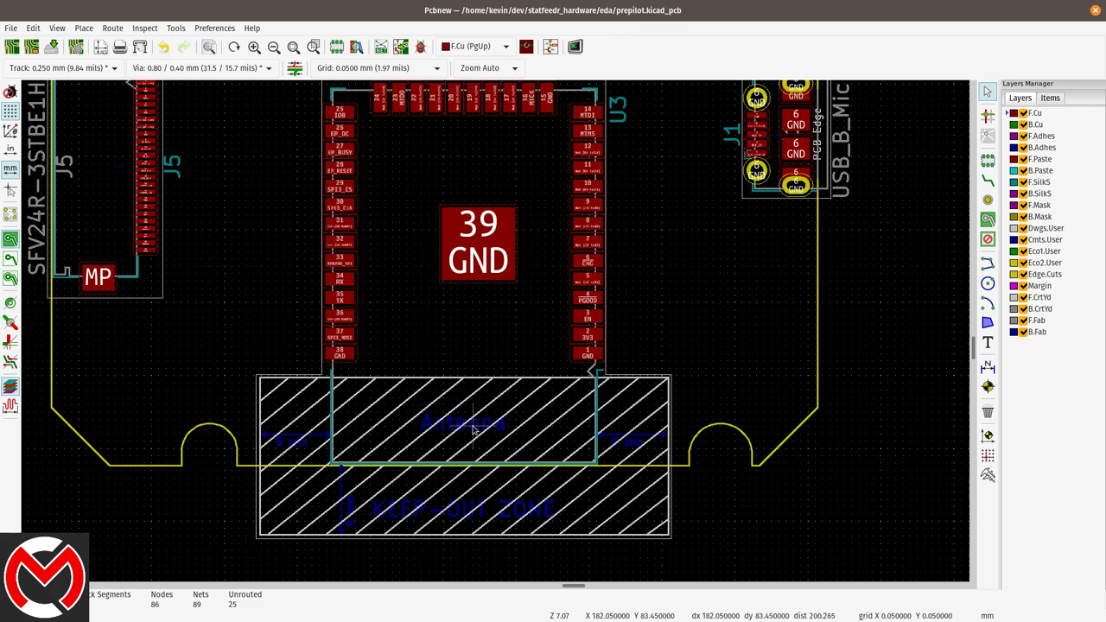
middle_click_drag(688, 183, 690, 422)
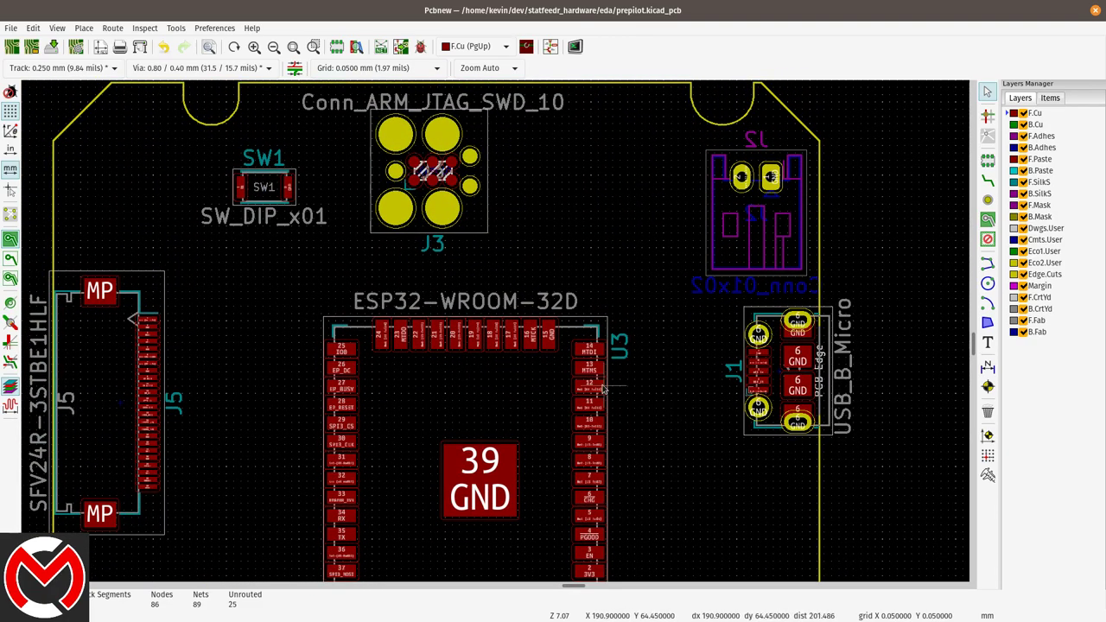
scroll(599, 388, "up", 1)
scroll(430, 313, "down", 3)
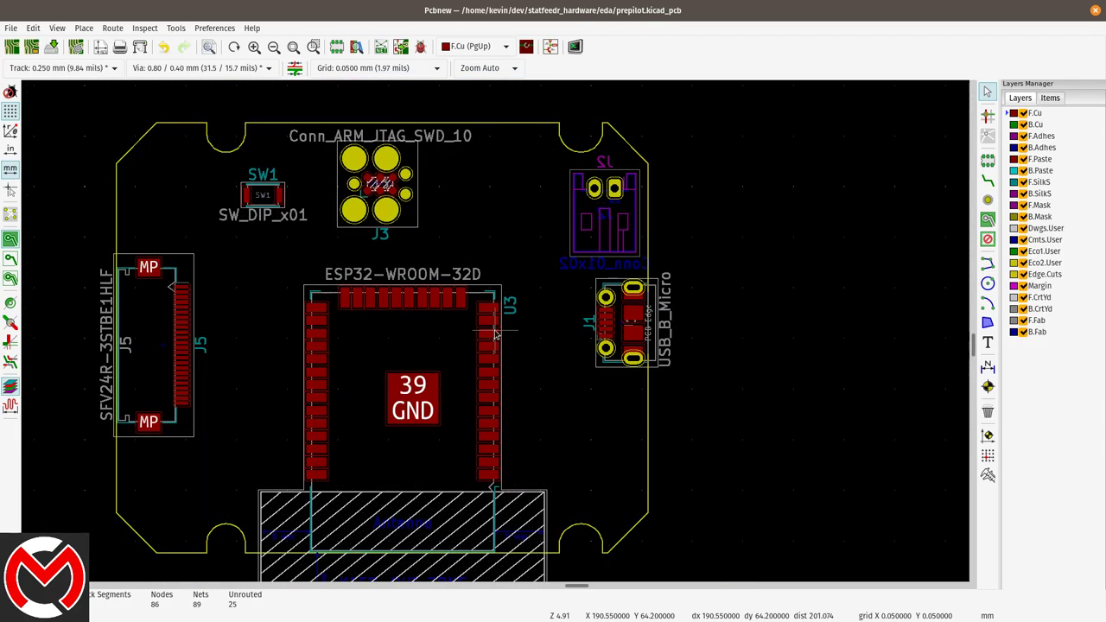
middle_click_drag(285, 295, 388, 281)
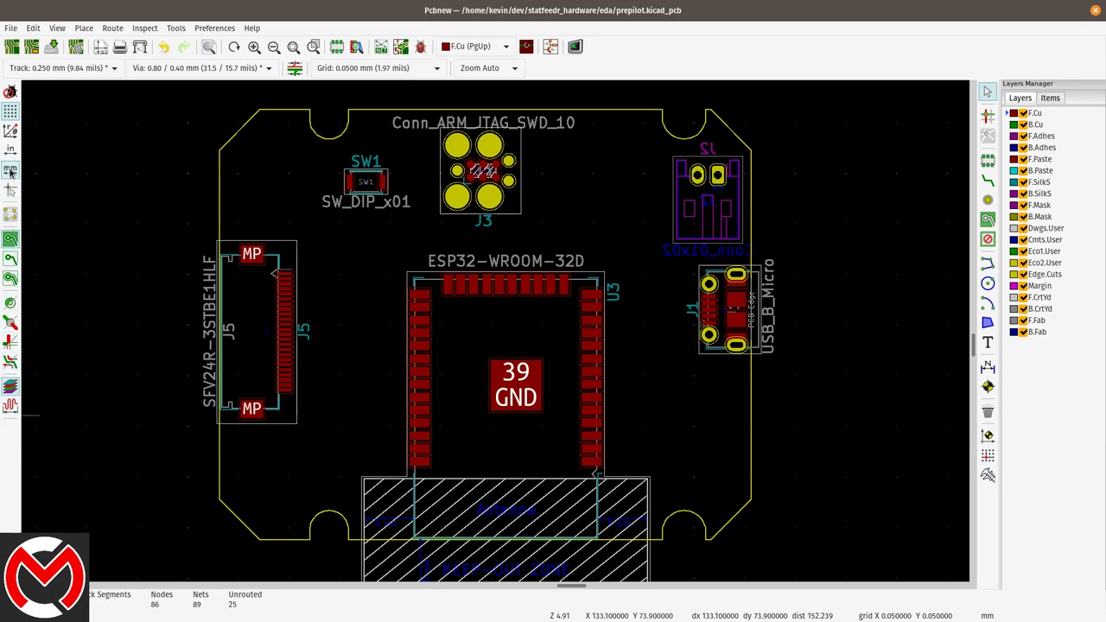
left_click(83, 27)
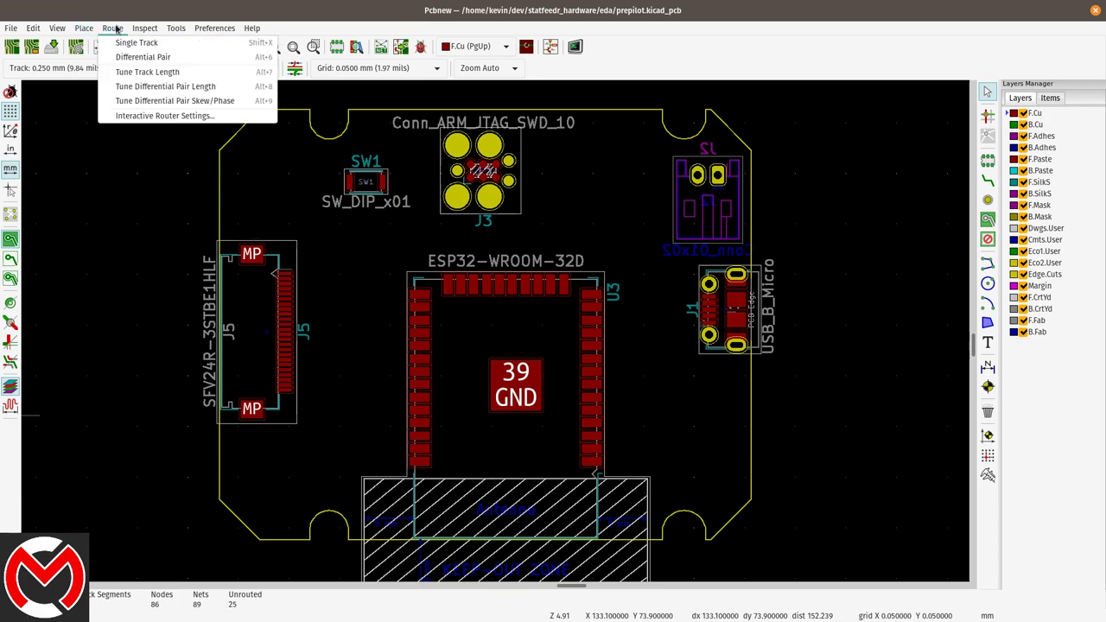
mouse_move(160, 31)
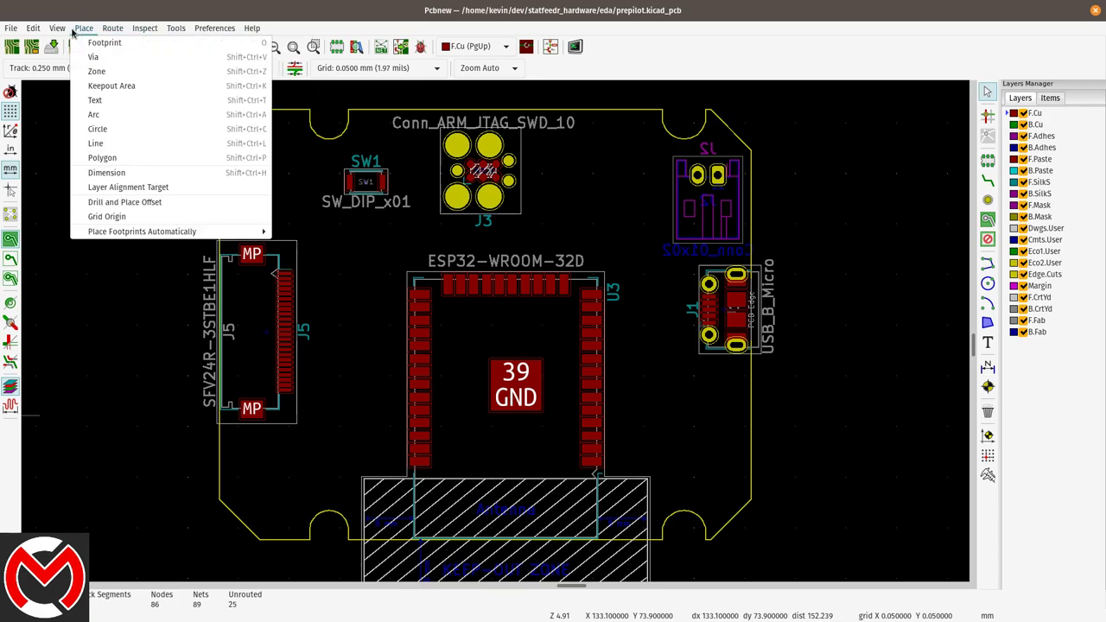
mouse_move(57, 31)
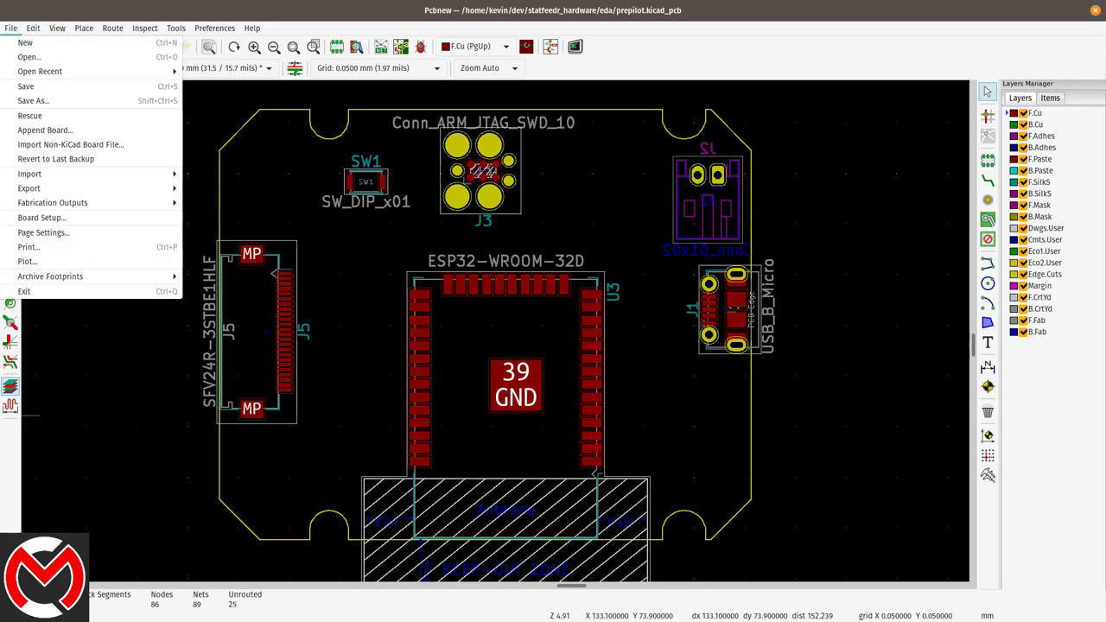
key("Escape")
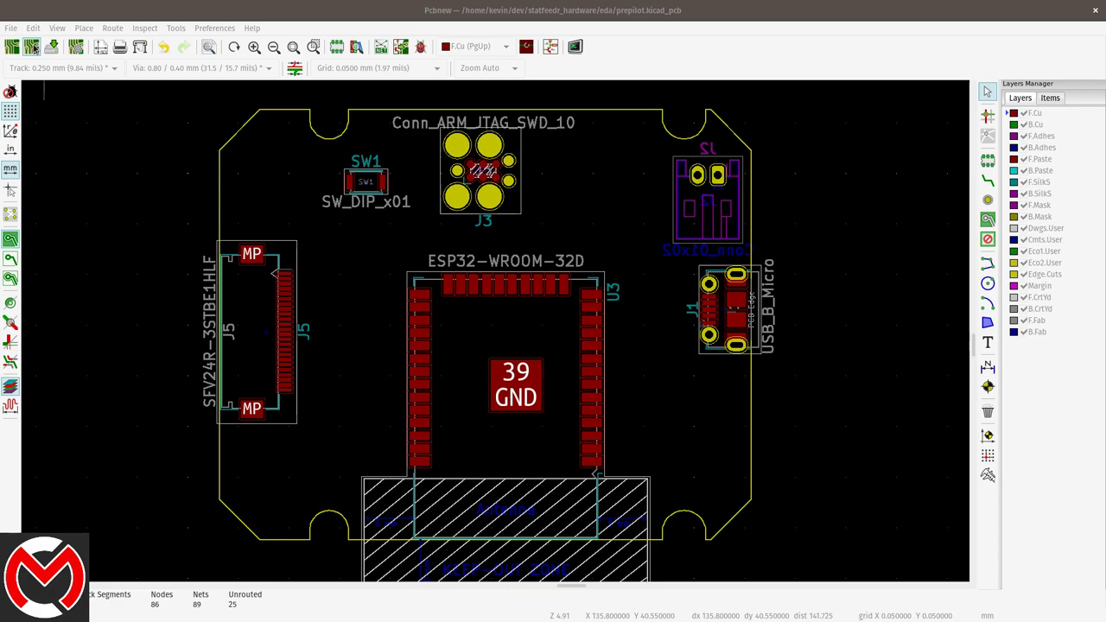
Switch to the web browser and maximise its window
left_click(31, 48)
key("alt+Tab")
left_click_drag(183, 103, 95, 1)
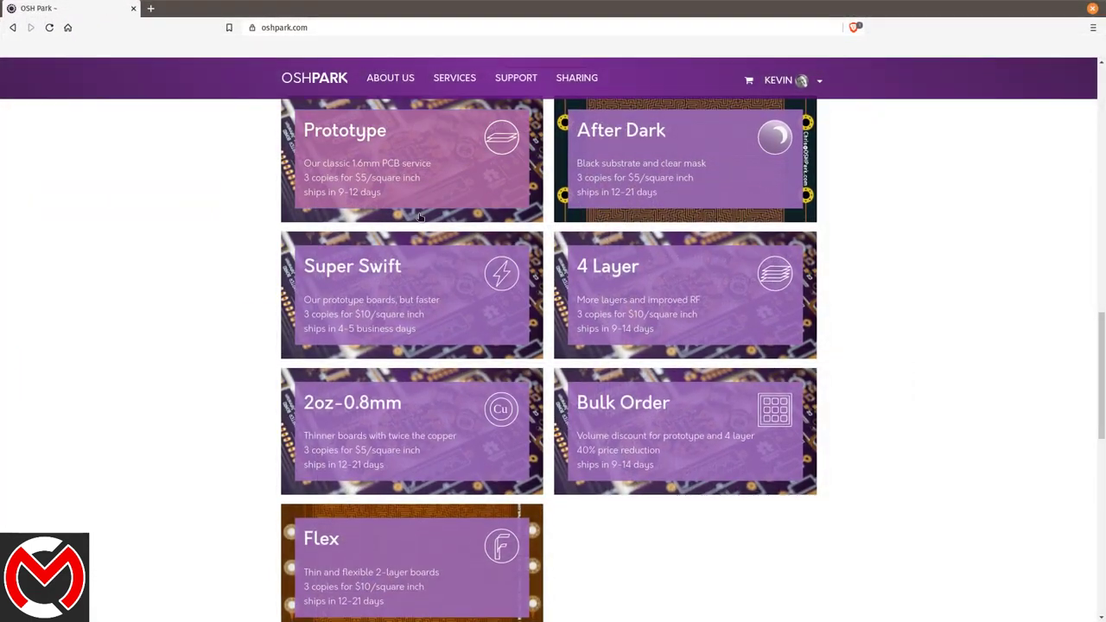
View the Super Swift service details, then return to the top of the OSH Park homepage
left_click(432, 289)
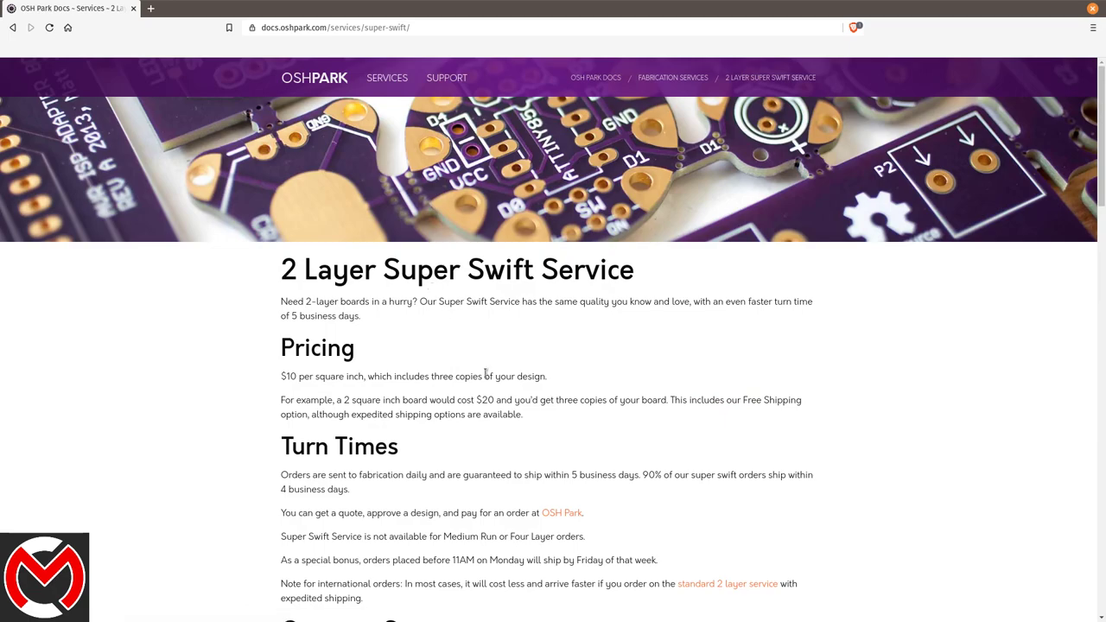
left_click(12, 27)
scroll(654, 437, "up", 5)
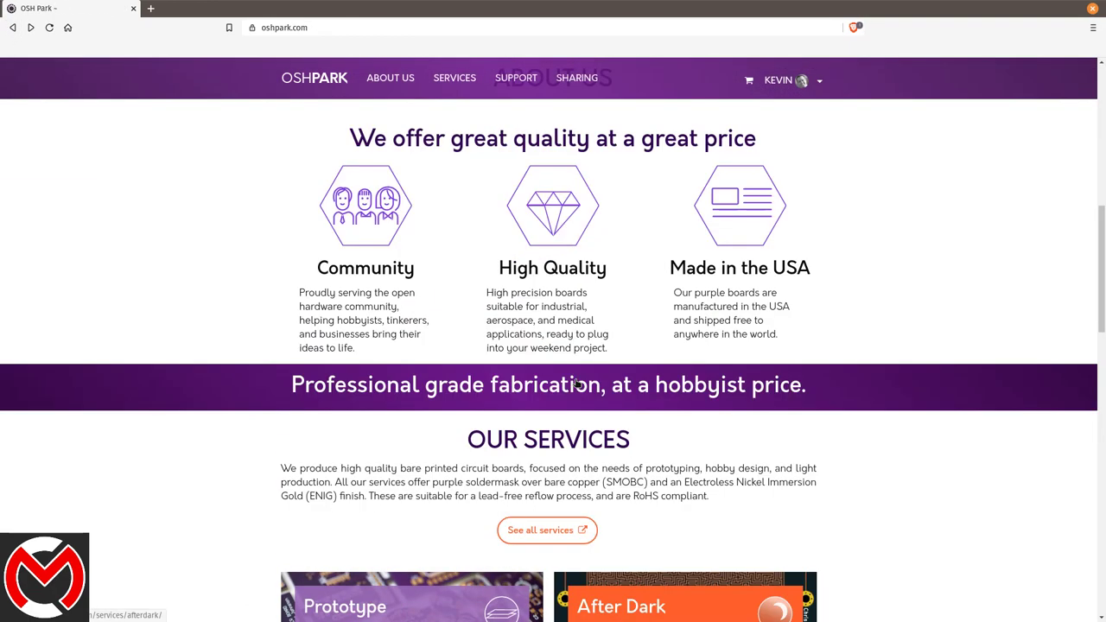
scroll(741, 322, "up", 6)
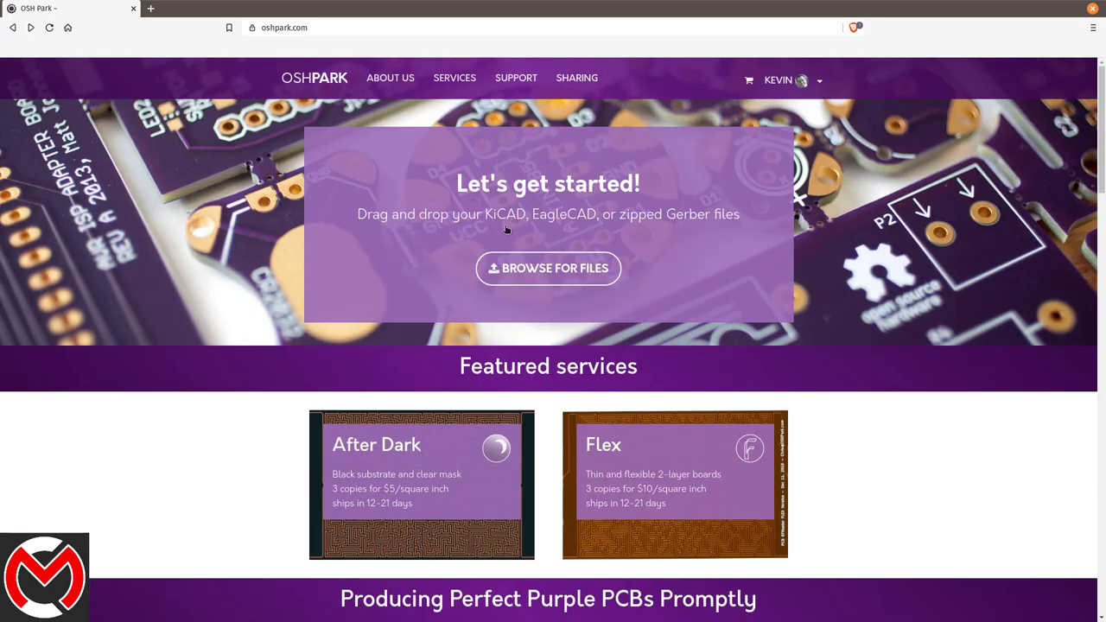
Open the upload file chooser, cancel it without a file, and show the window overview
left_click(536, 275)
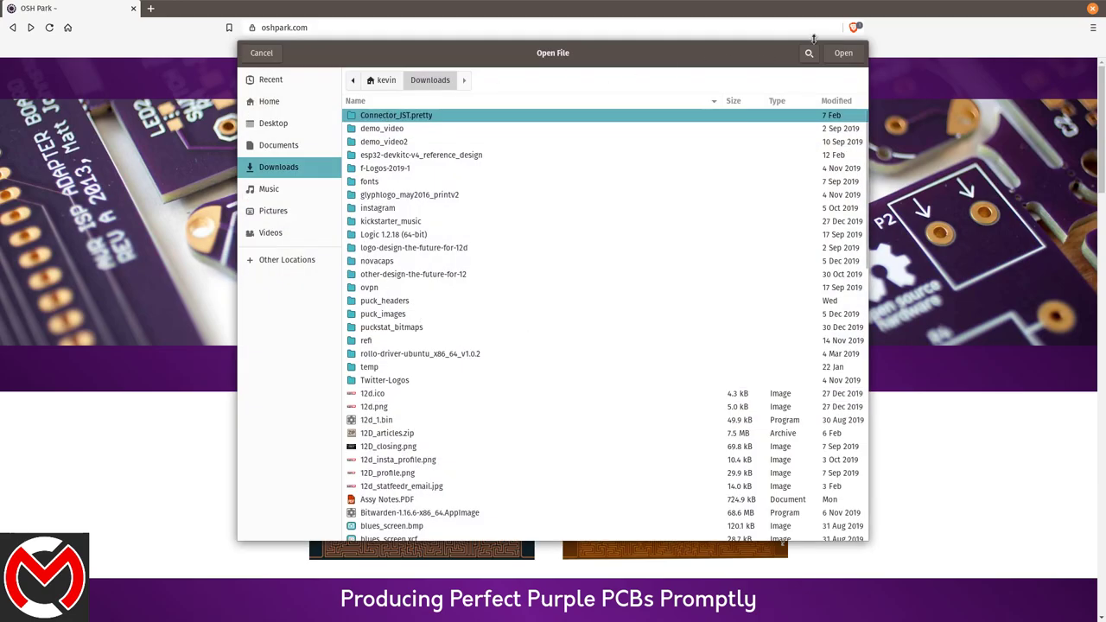
left_click(262, 53)
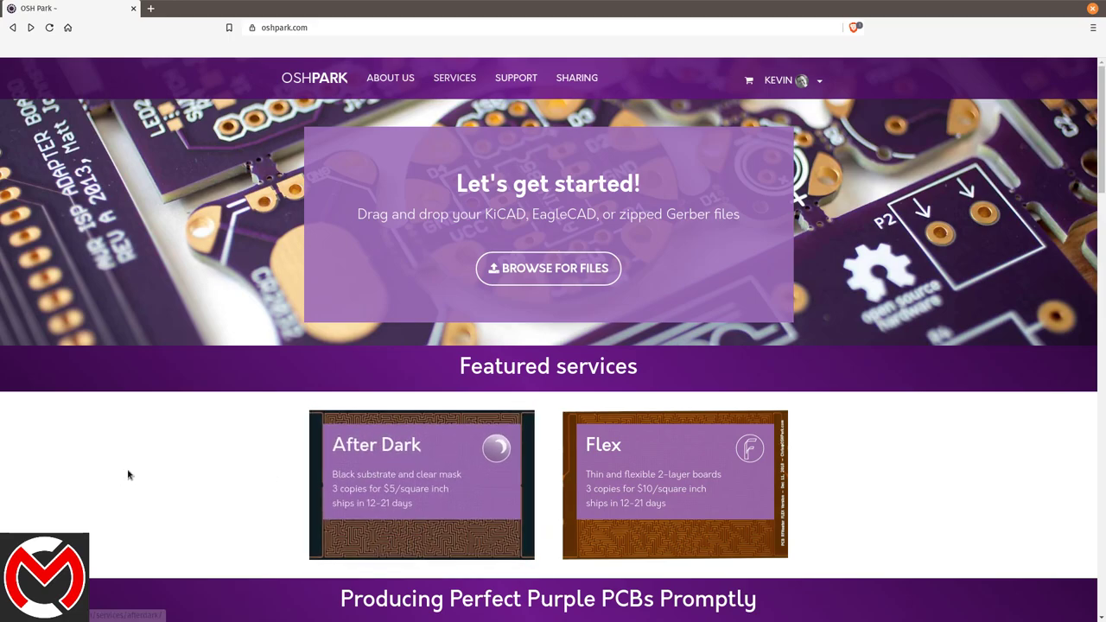
key("super")
key("super")
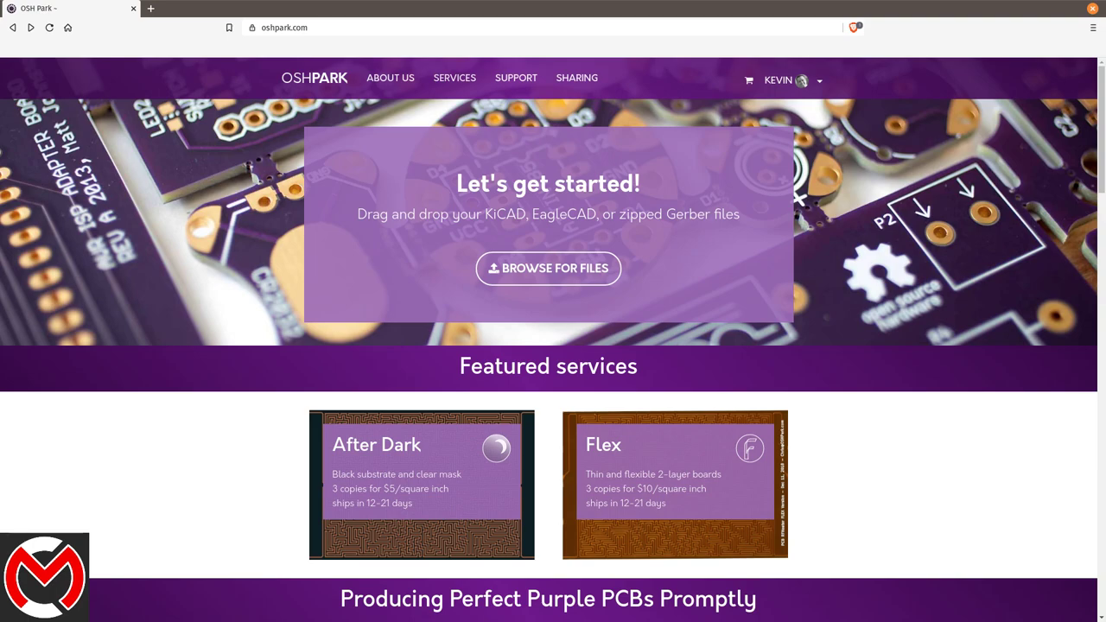
key("super")
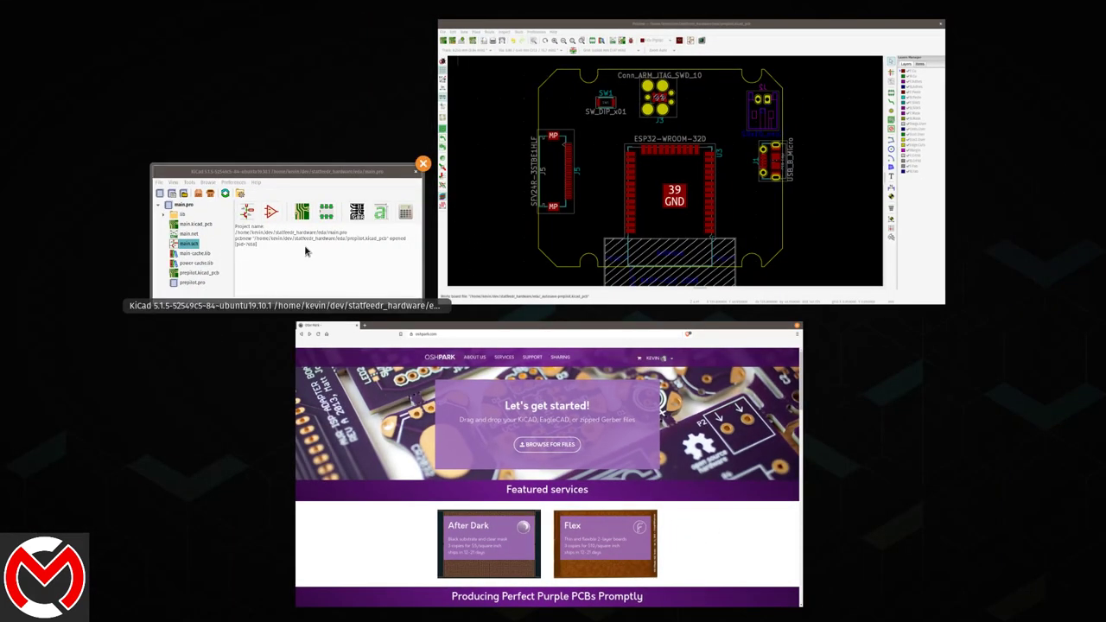
left_click(304, 244)
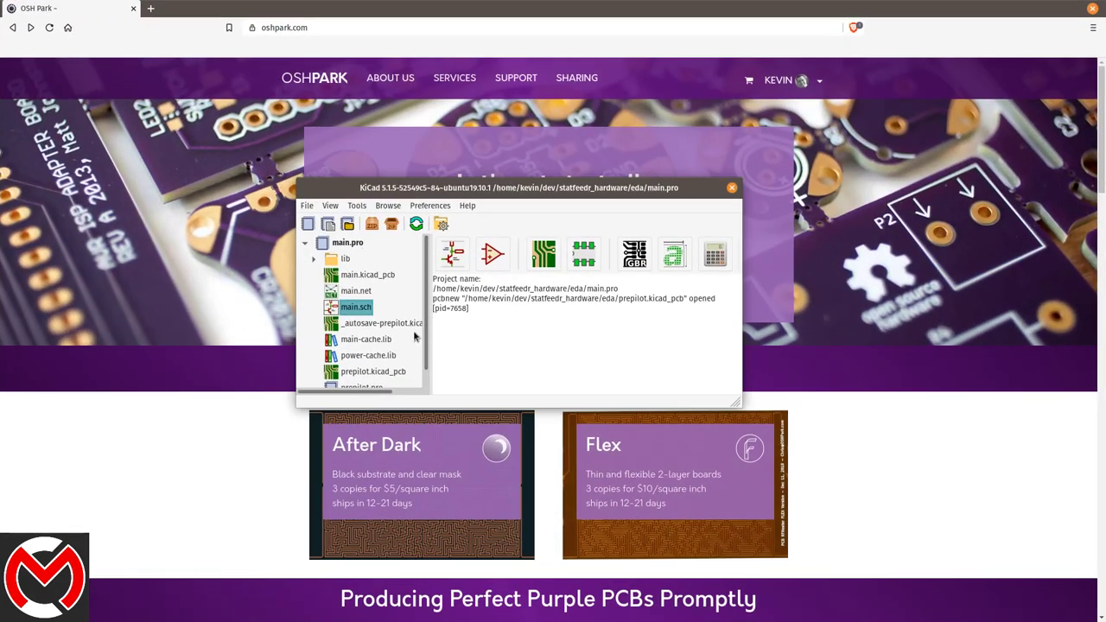
scroll(424, 315, "down", 1)
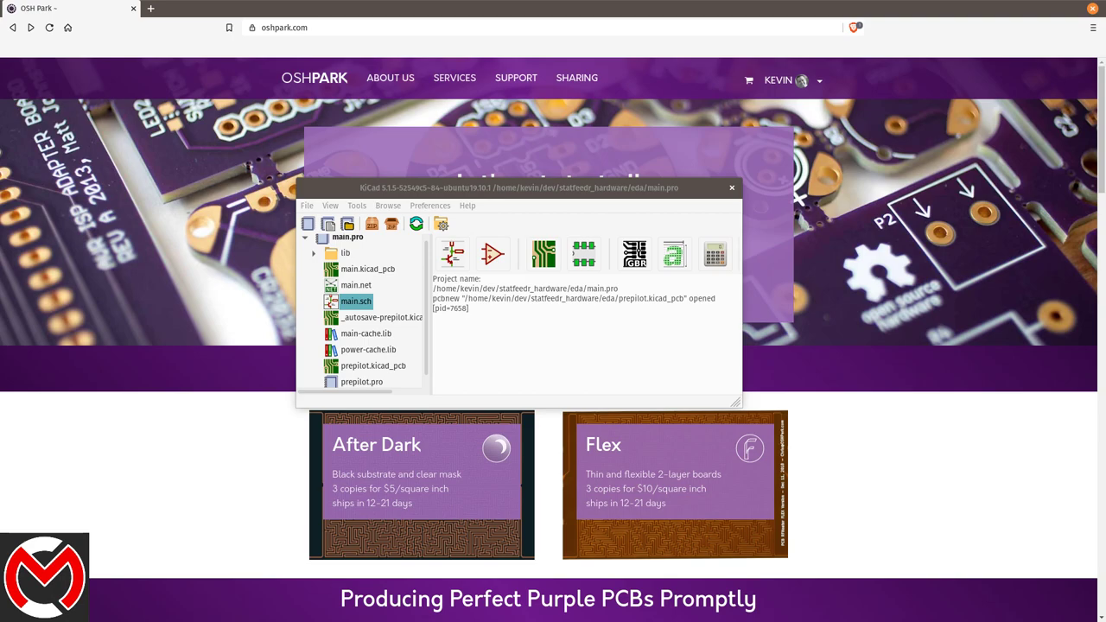
left_click(831, 182)
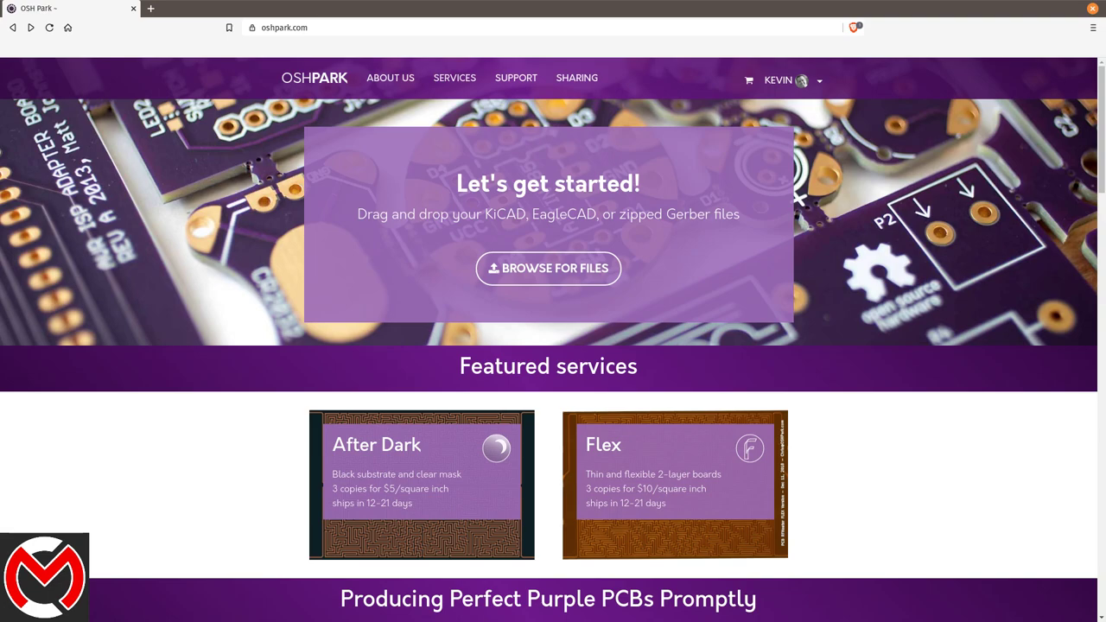
Drop prepilot.kicad_pcb onto OSH Park's upload area and view the 2-layer 2.07 x 1.68 inch, $17.35 result
left_click_drag(505, 367, 546, 222)
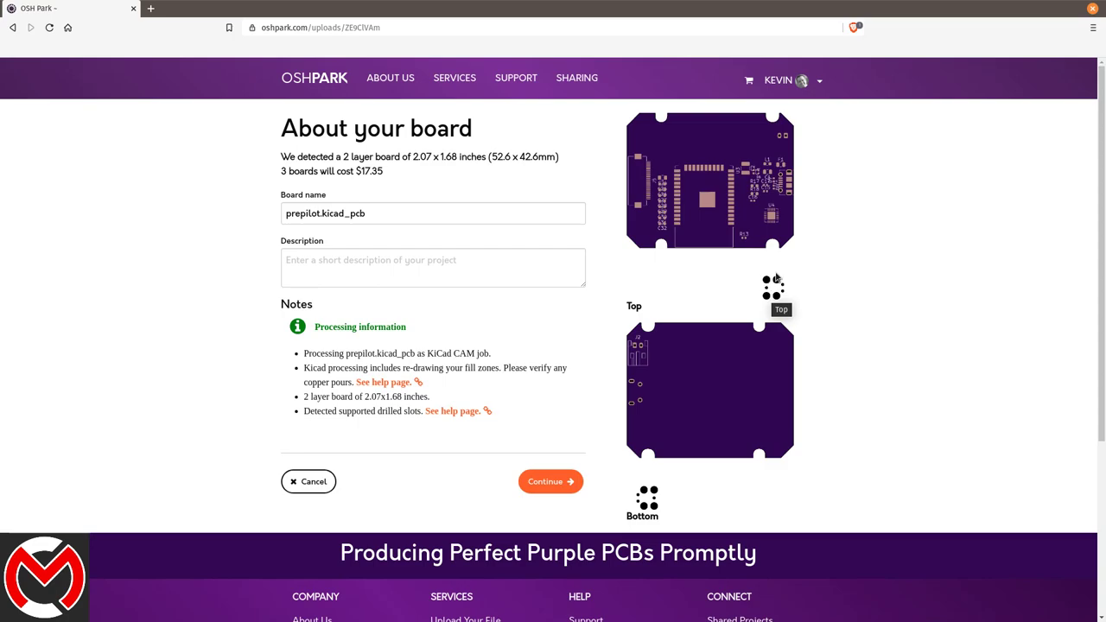
key("super")
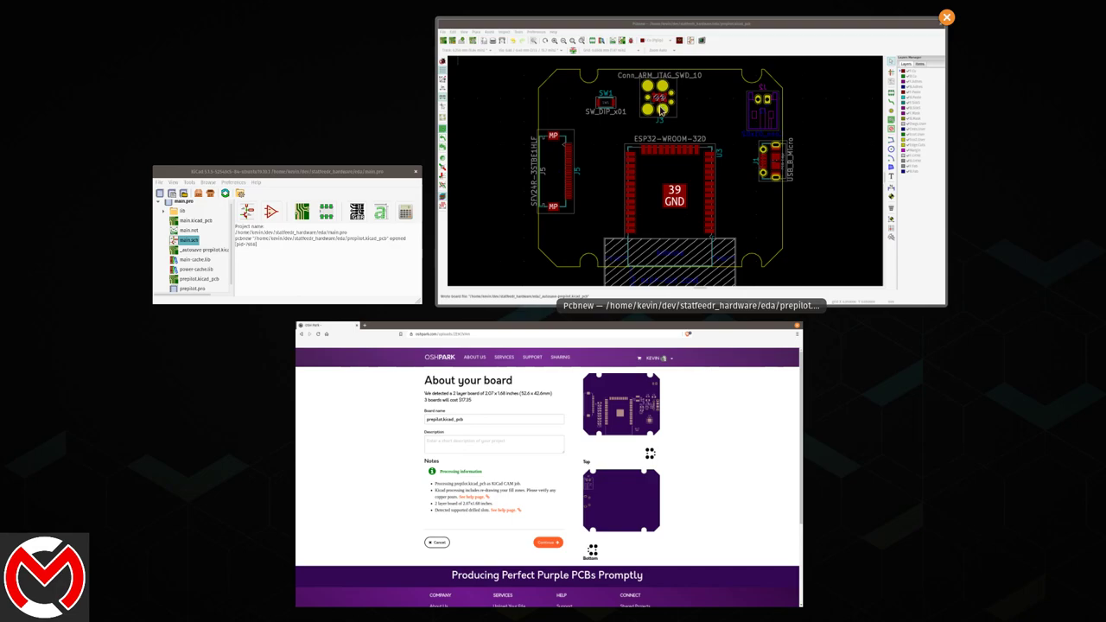
key("super")
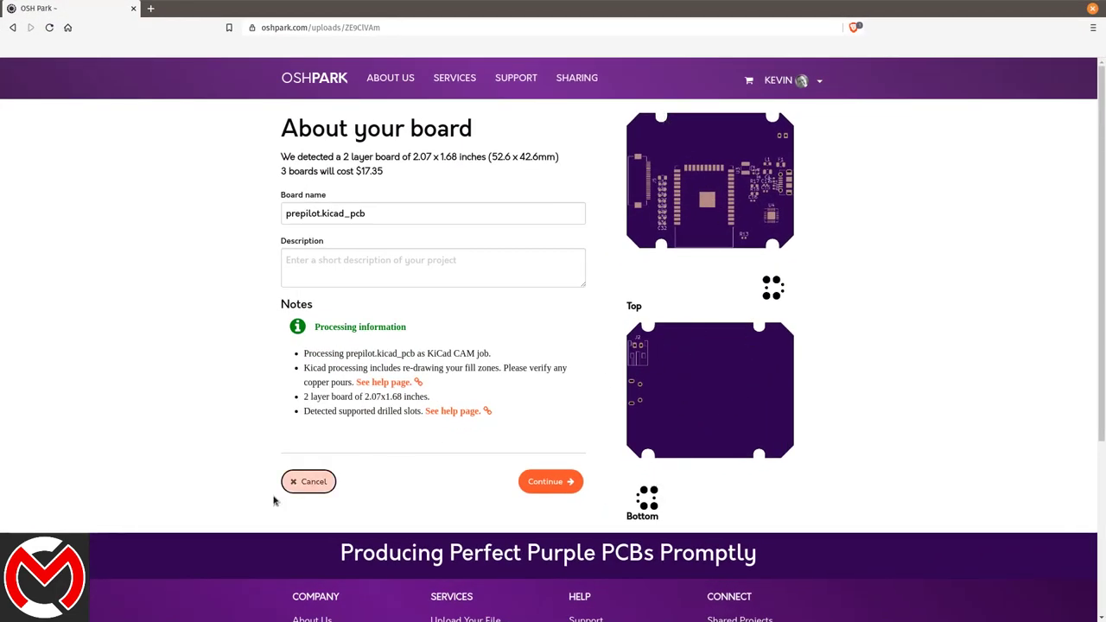
Cancel the earlier OSH Park upload and save the prepilot board in Pcbnew
left_click(311, 483)
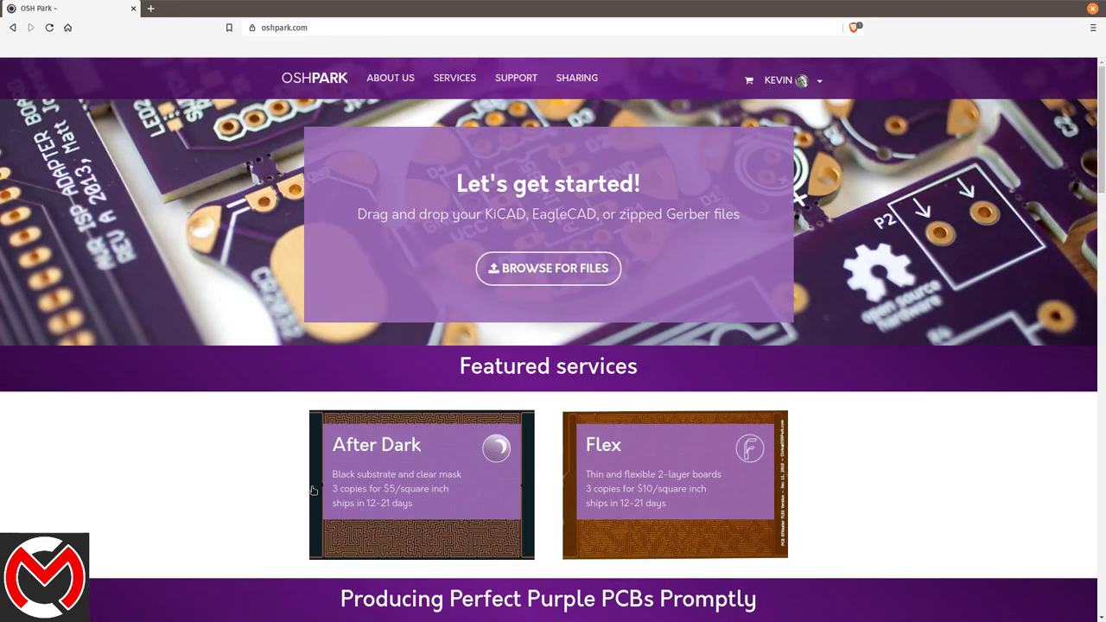
key("super")
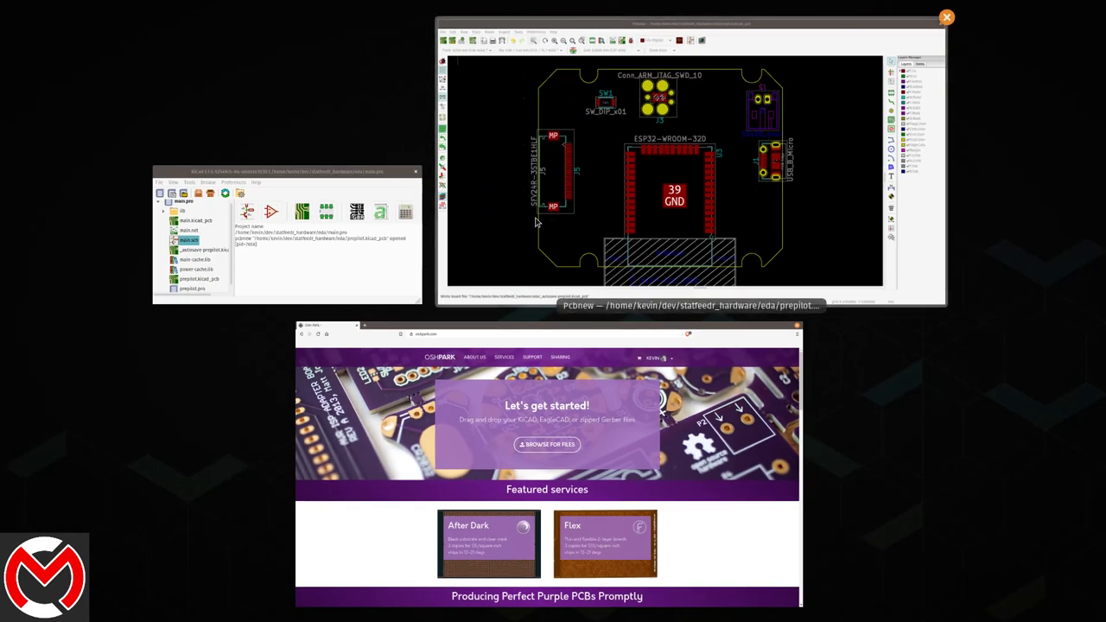
left_click(656, 173)
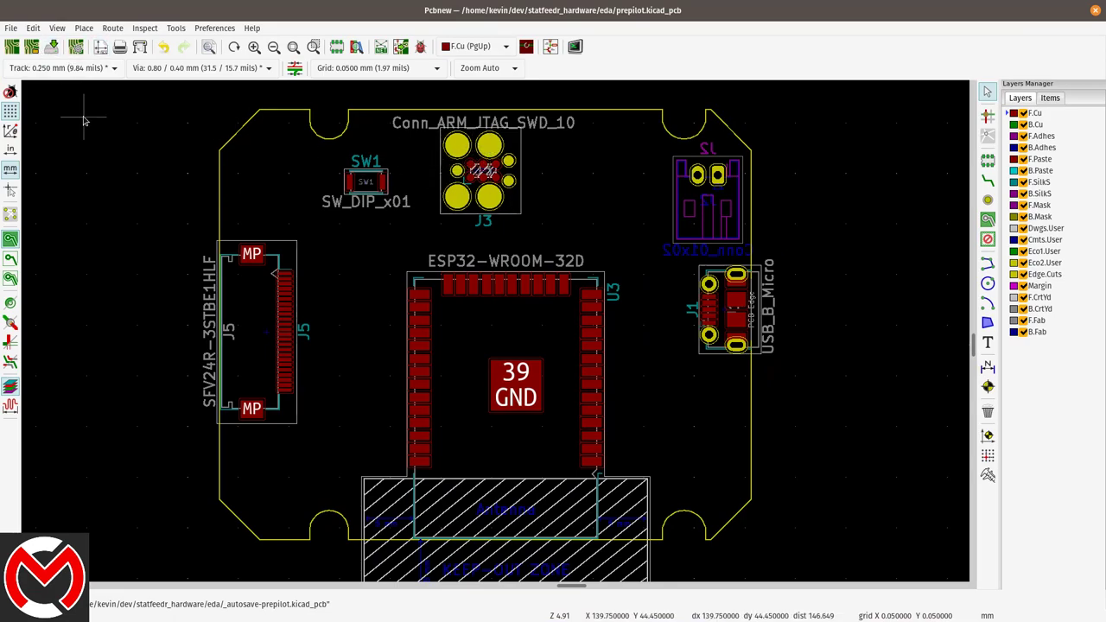
left_click(53, 47)
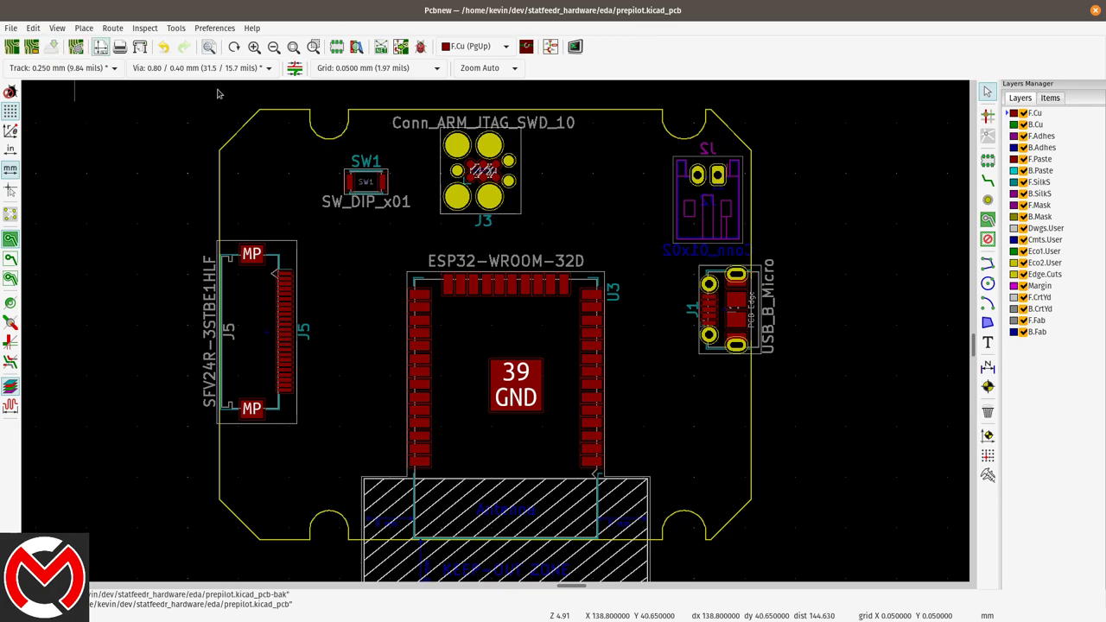
Back in the browser, upload the freshly saved prepilot.kicad_pcb to OSH Park again
key("super")
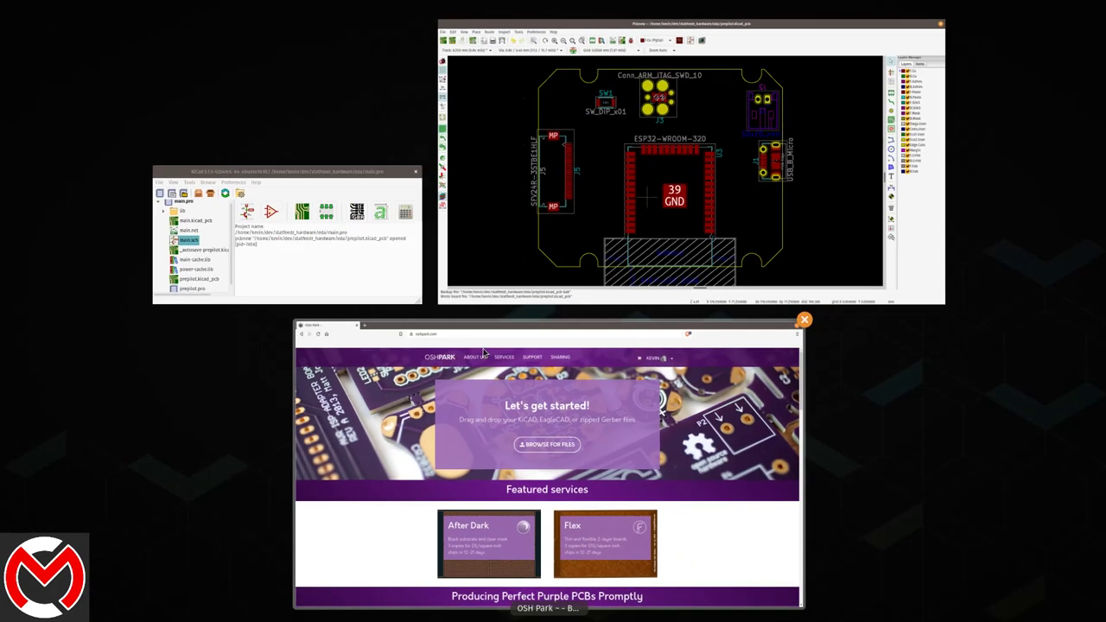
left_click(494, 405)
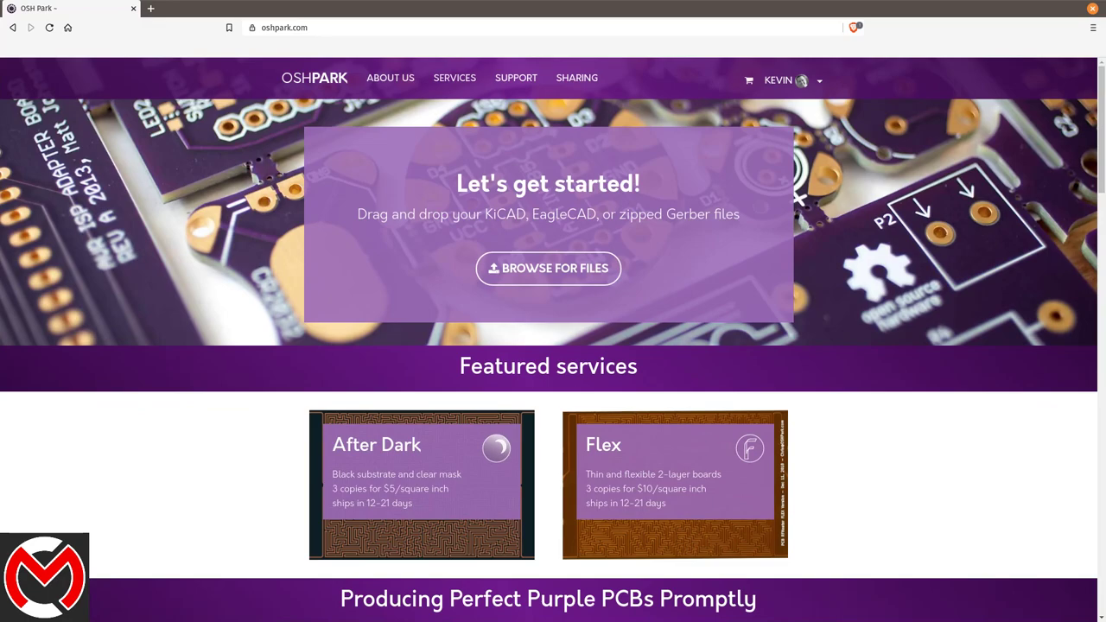
left_click_drag(480, 361, 563, 242)
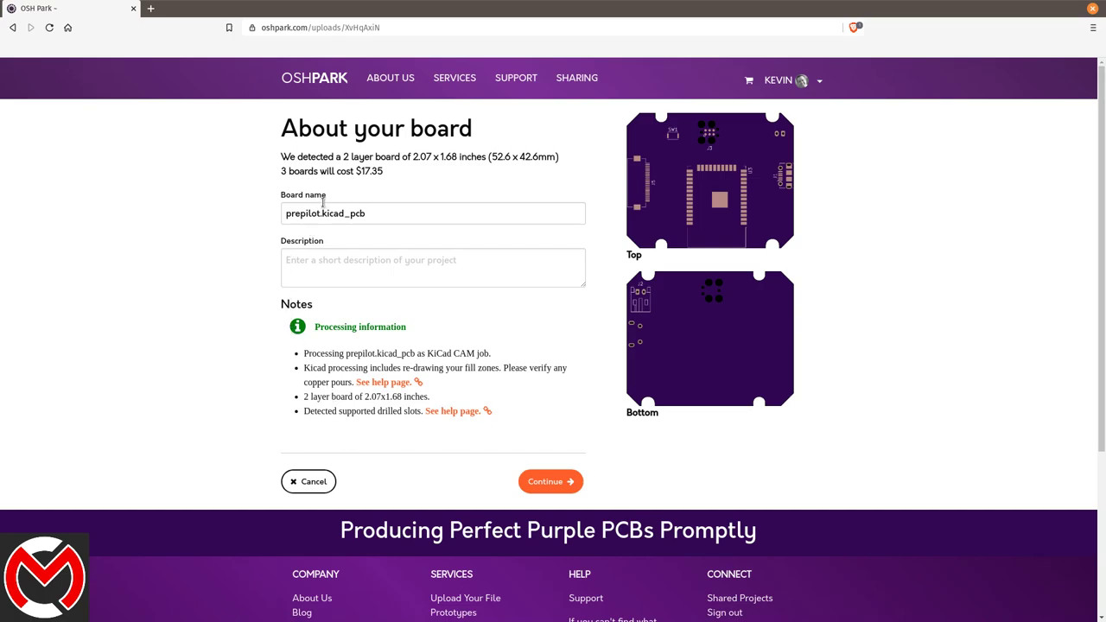
Enter 'Dimension test of board edge' as the uploaded board's description
left_click(355, 264)
type("Dimension test of ")
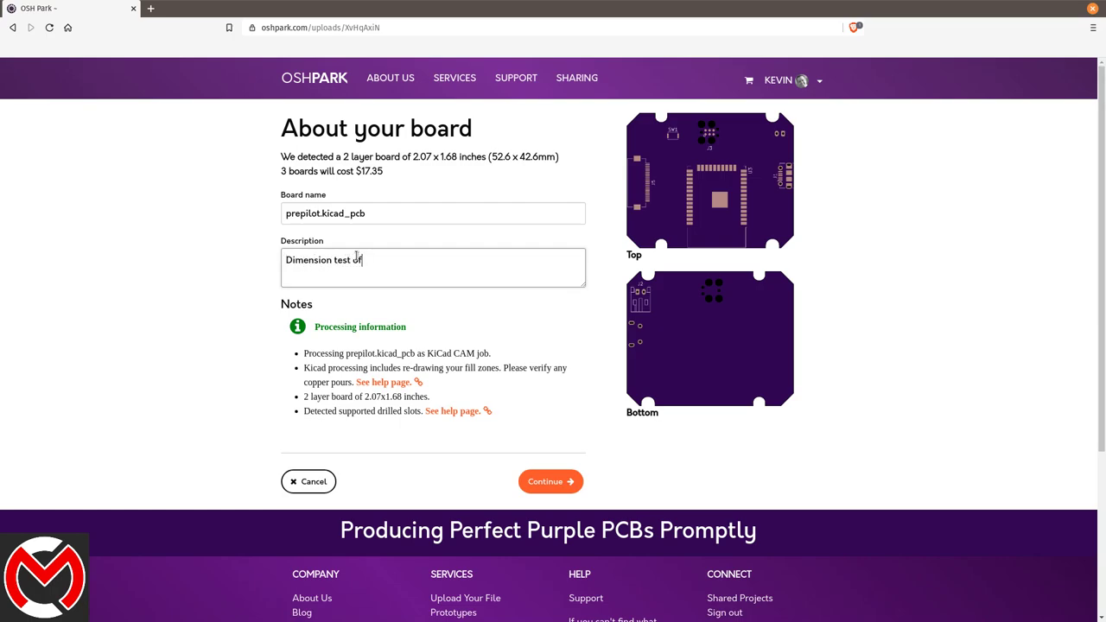
type("board edge")
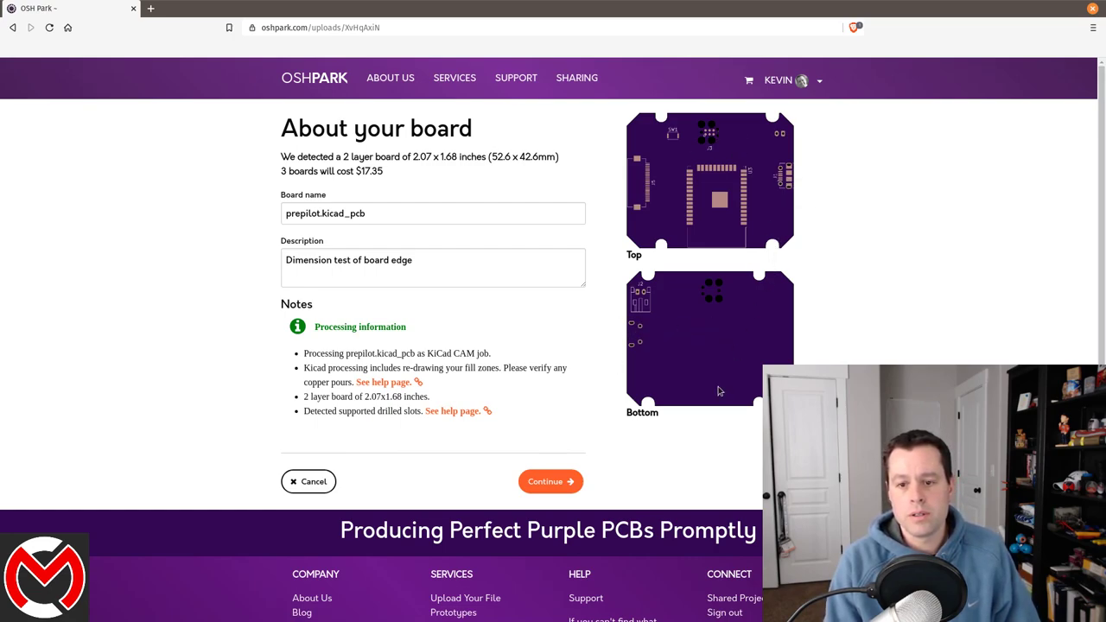
Proceed to verification and review the Board Outline, silkscreen, solder mask and Top Layer renders
left_click(554, 483)
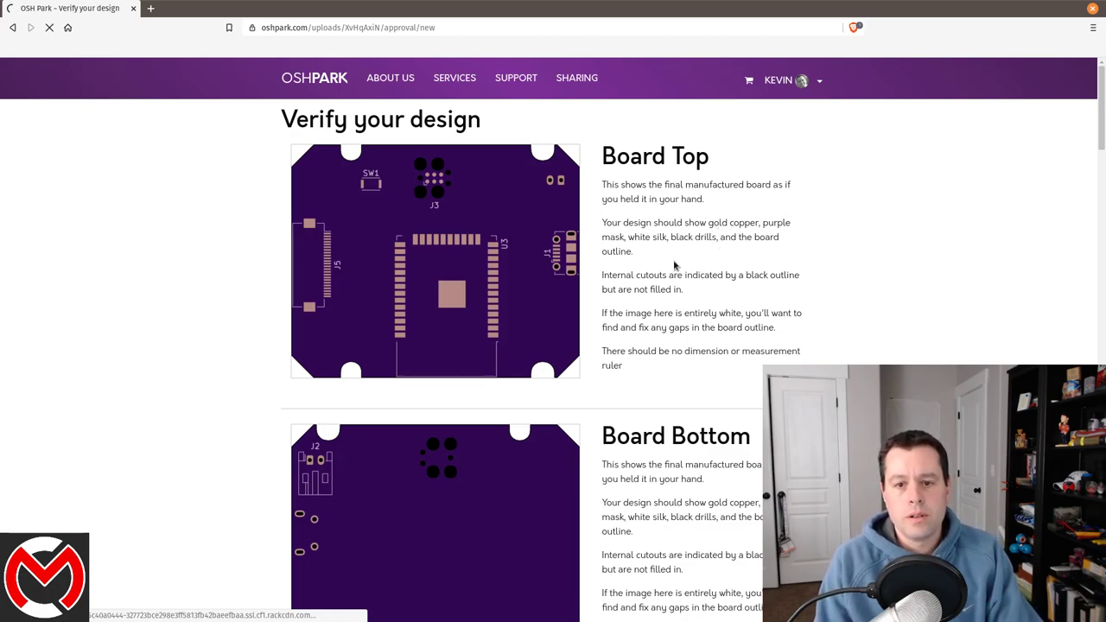
scroll(633, 227, "down", 1)
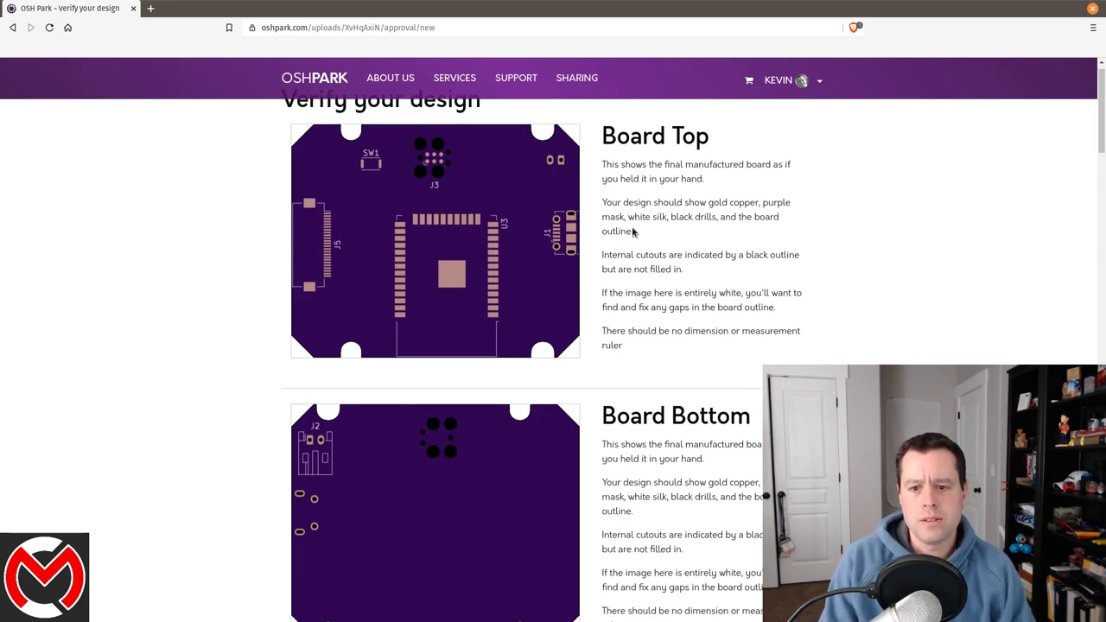
scroll(633, 226, "up", 1)
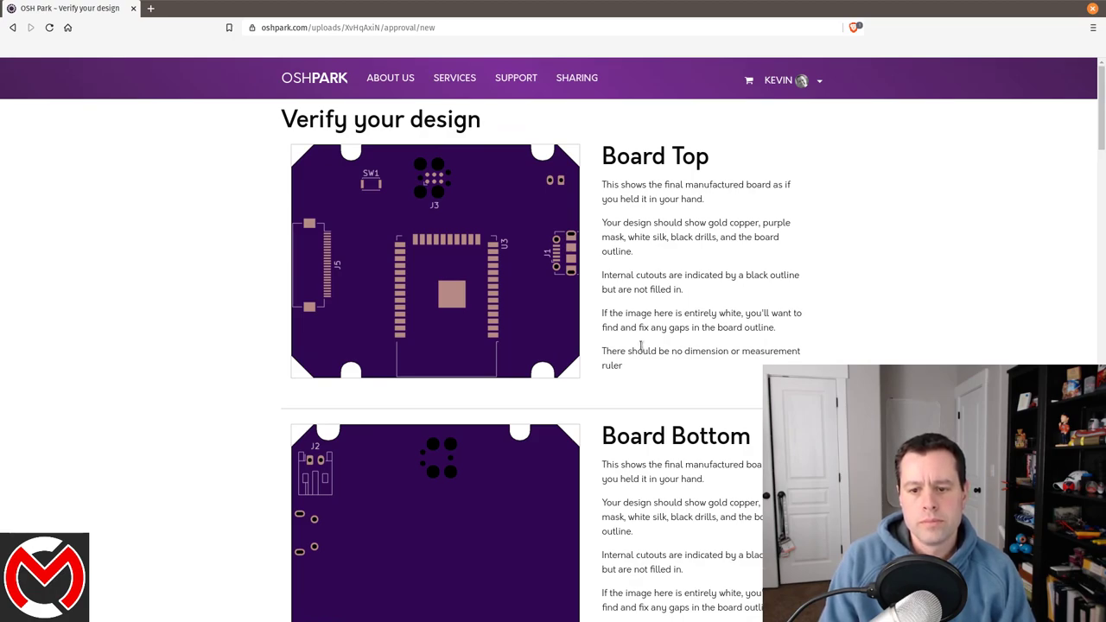
scroll(640, 346, "down", 3)
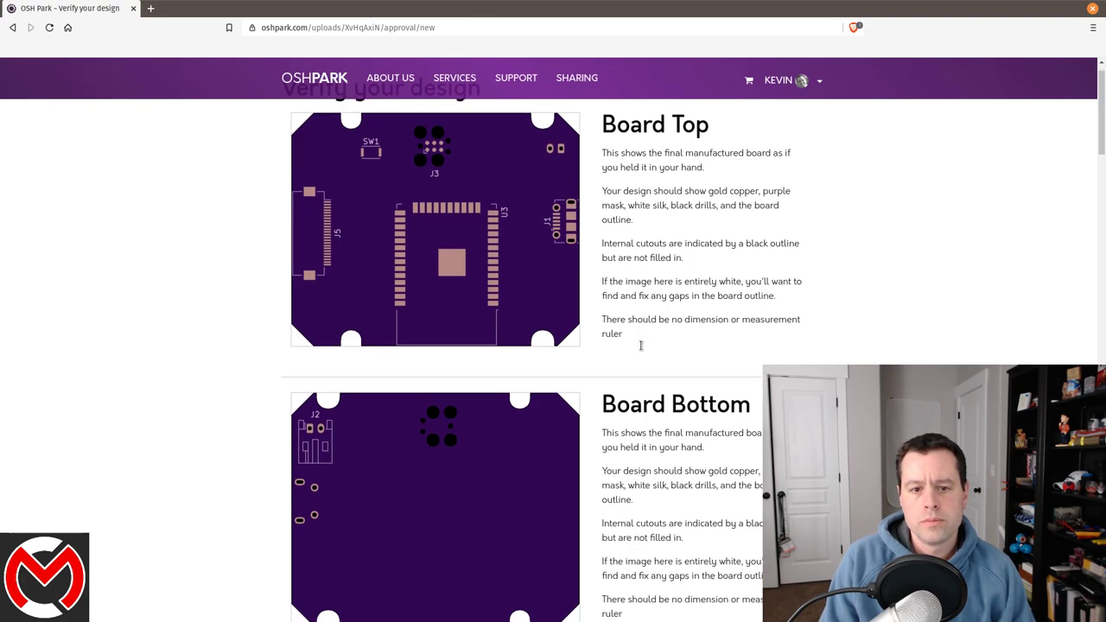
scroll(640, 346, "down", 2)
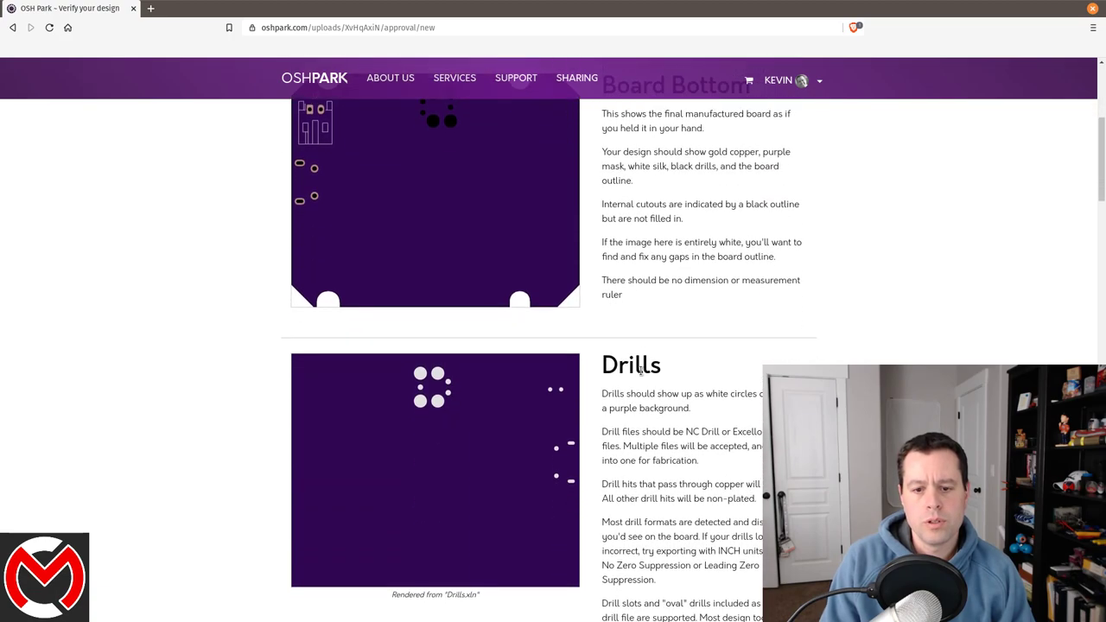
scroll(662, 408, "down", 1)
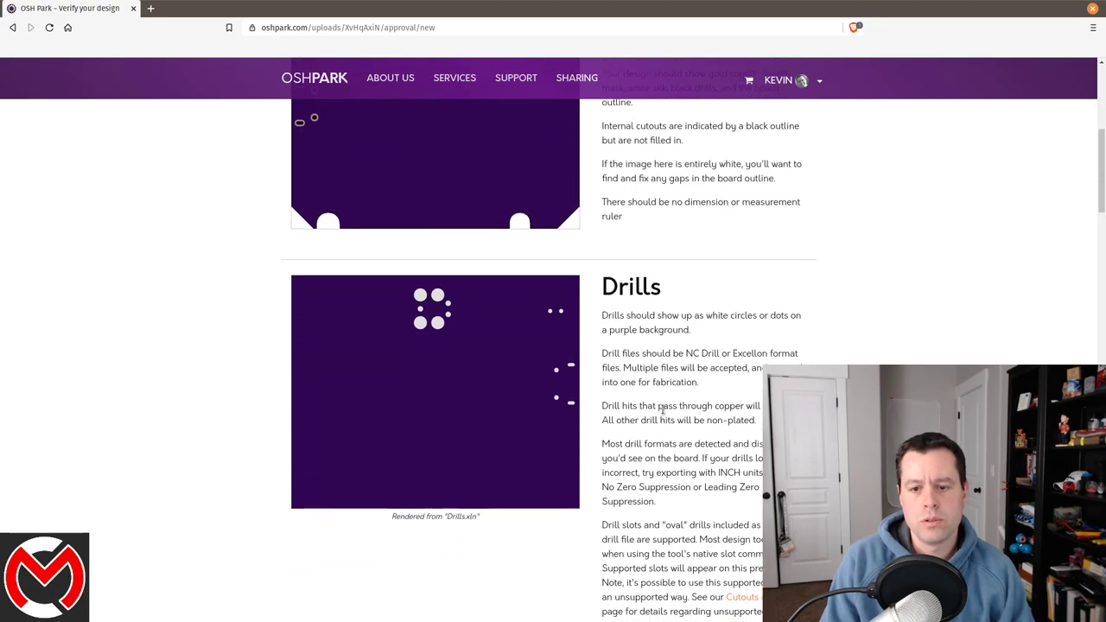
scroll(661, 411, "up", 3)
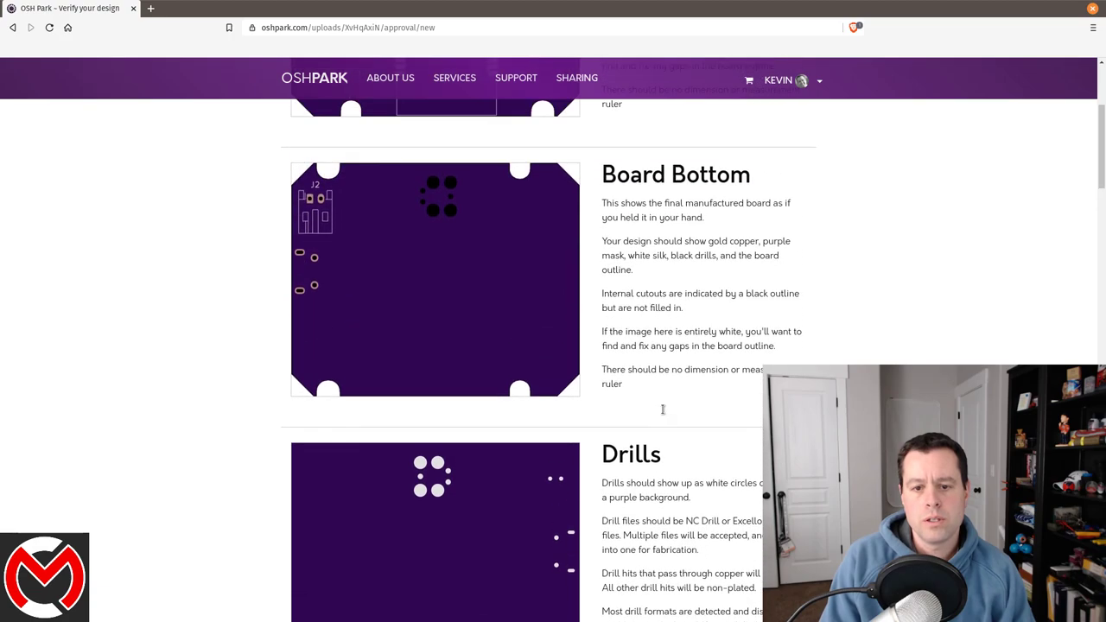
scroll(664, 413, "up", 2)
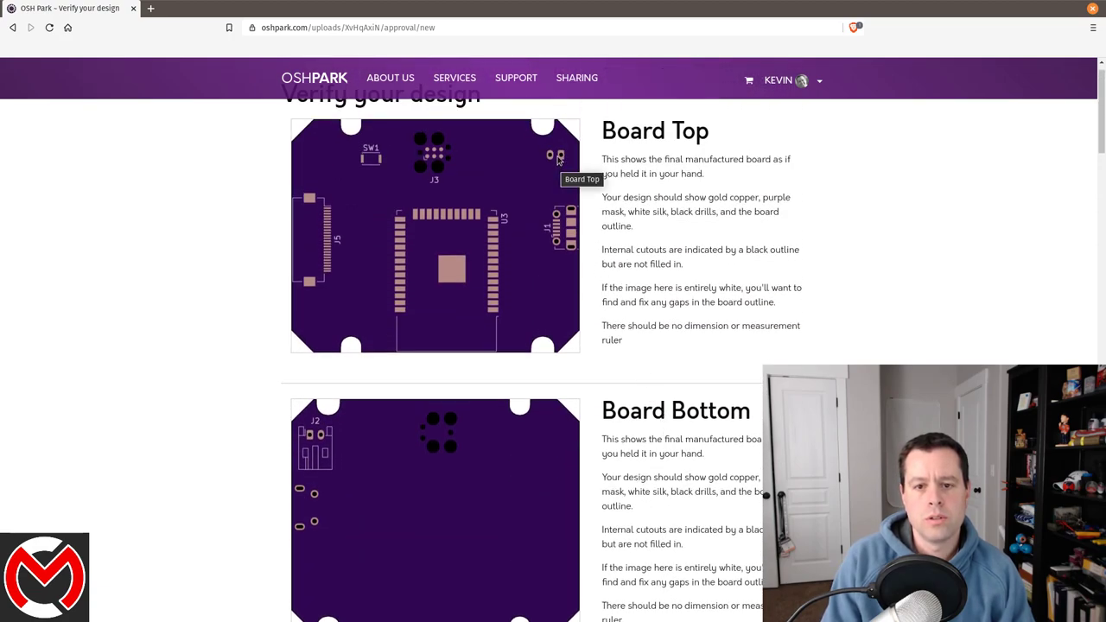
scroll(558, 159, "down", 1)
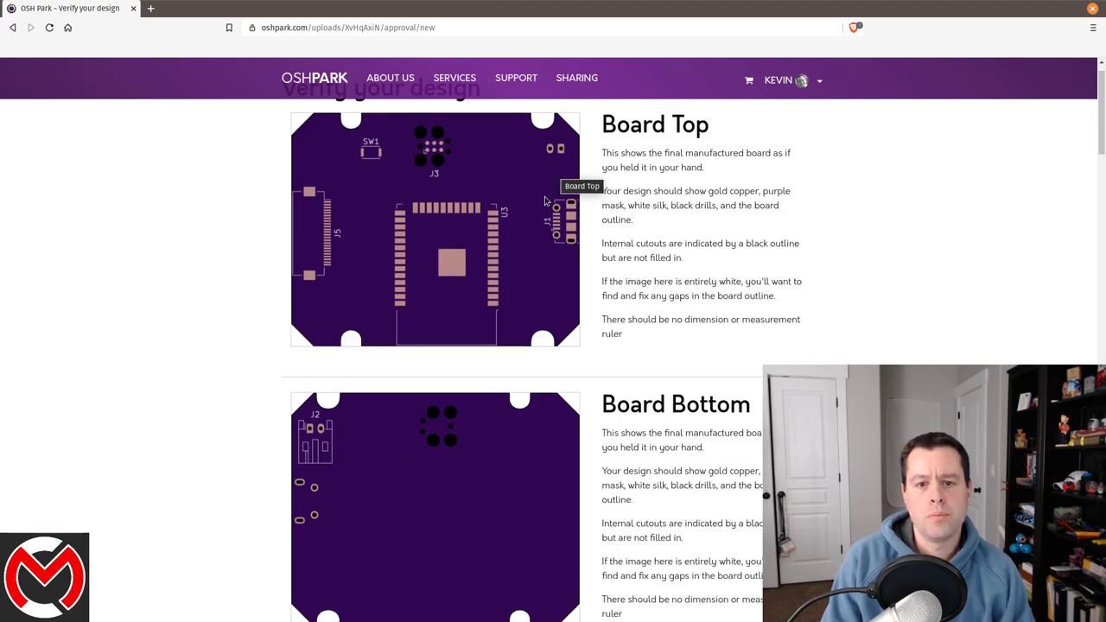
scroll(544, 307, "down", 3)
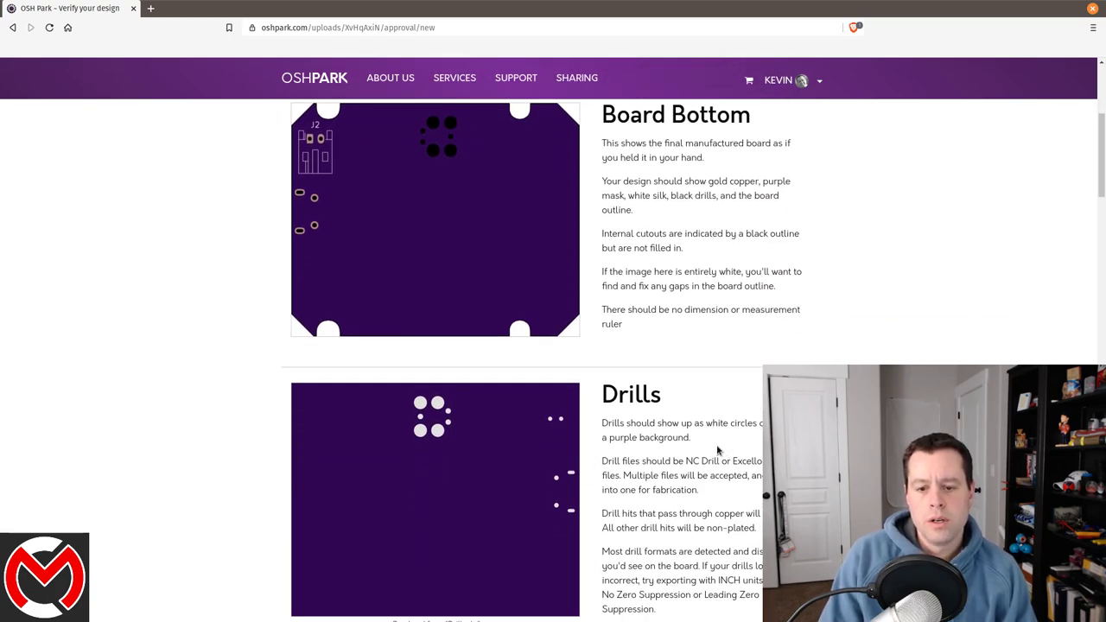
scroll(715, 450, "down", 1)
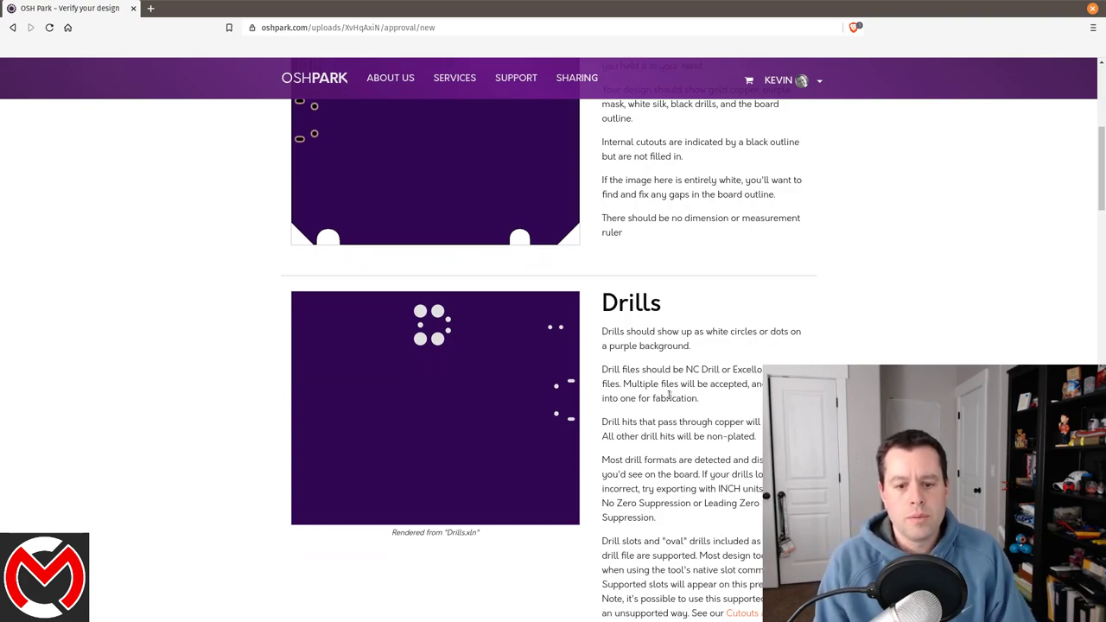
scroll(657, 436, "down", 4)
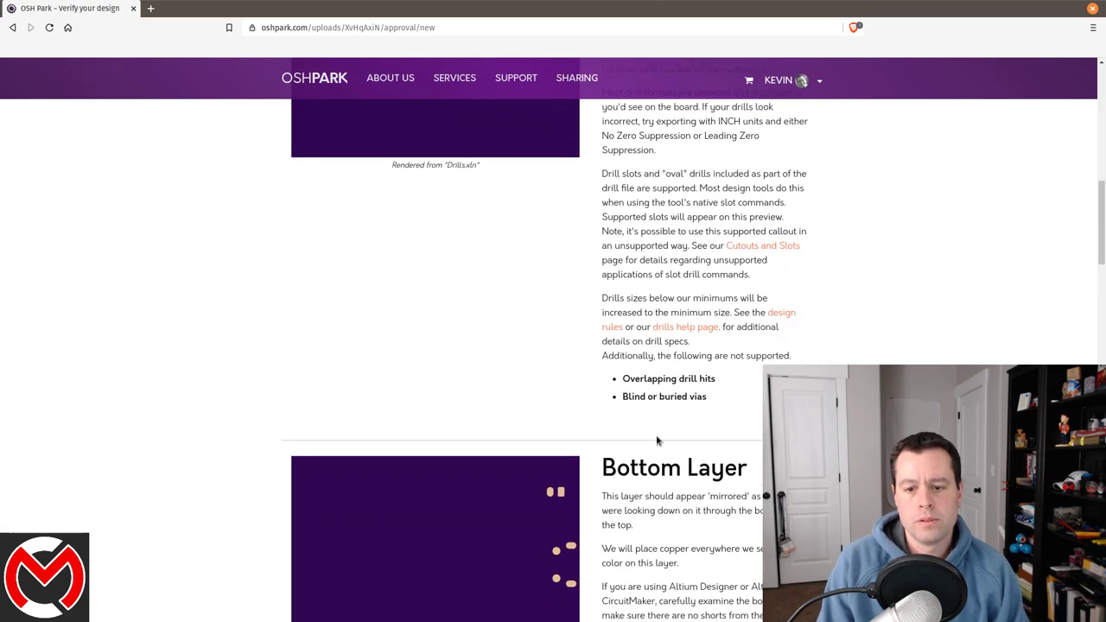
scroll(657, 441, "down", 2)
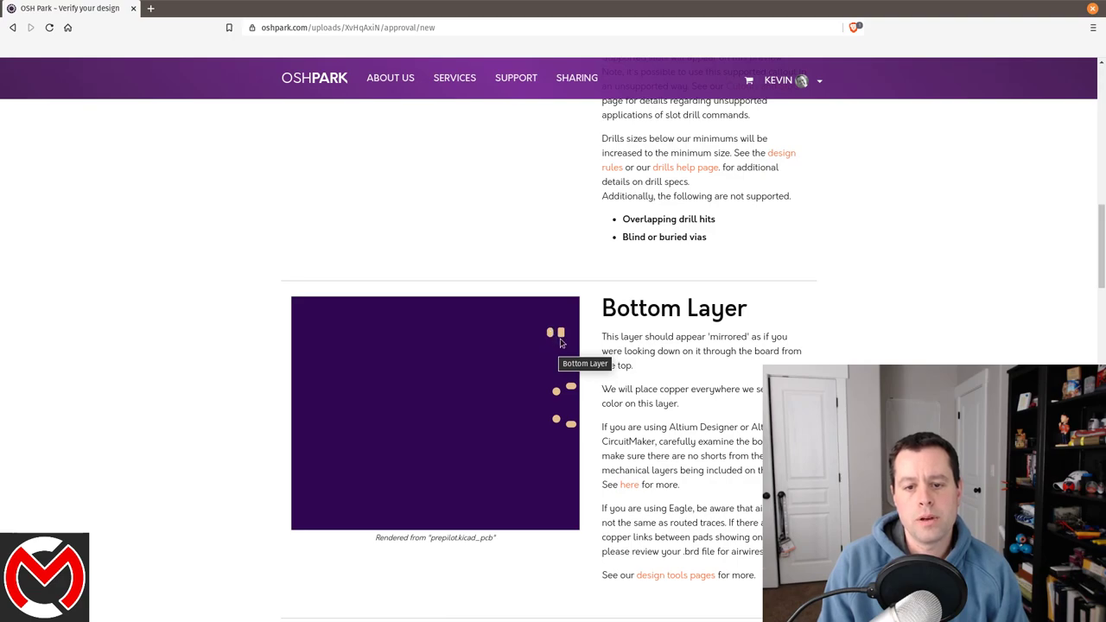
scroll(560, 343, "up", 10)
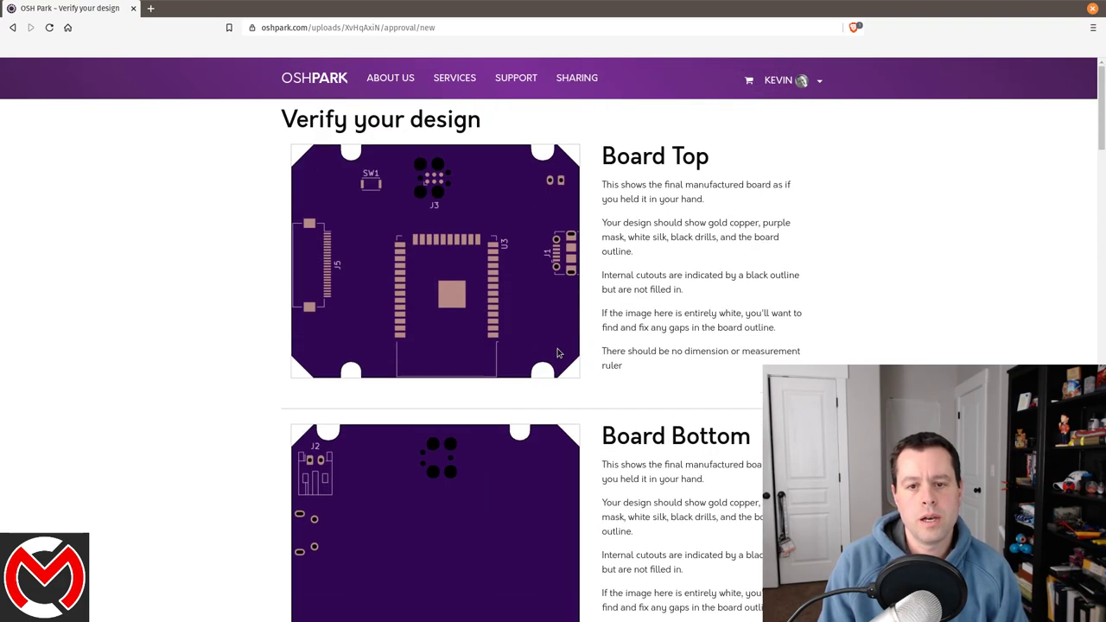
scroll(558, 352, "down", 9)
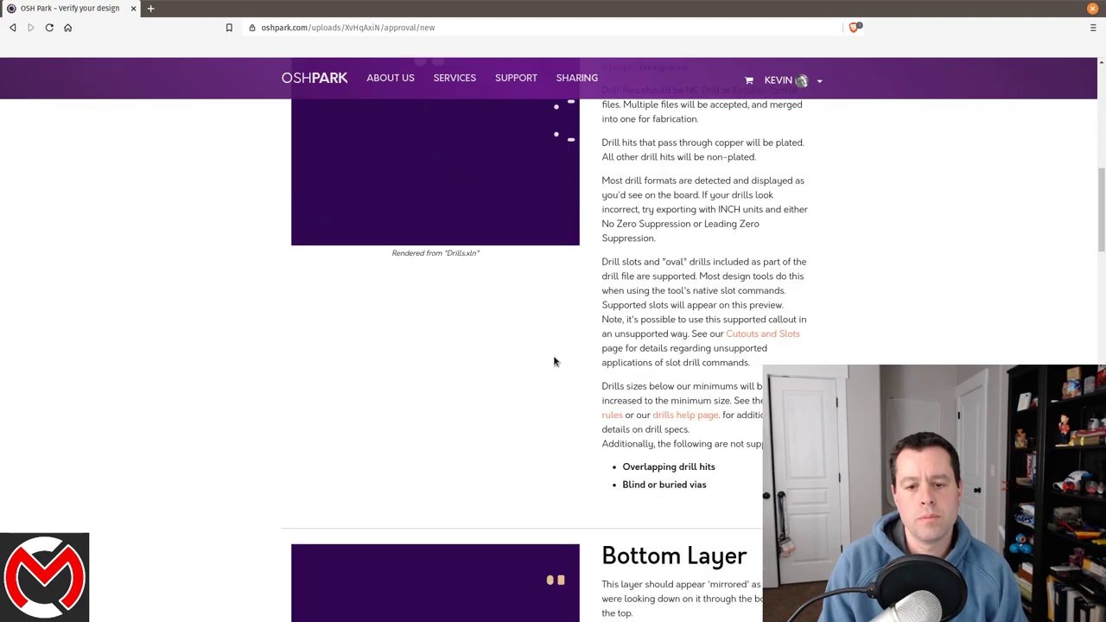
scroll(555, 361, "down", 5)
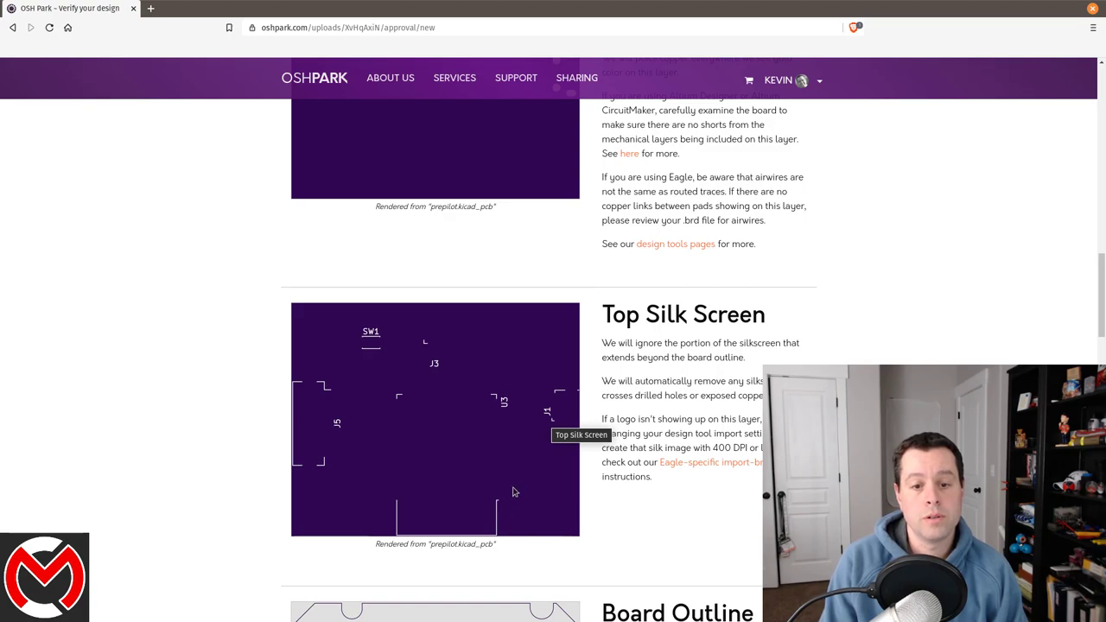
scroll(512, 491, "down", 1)
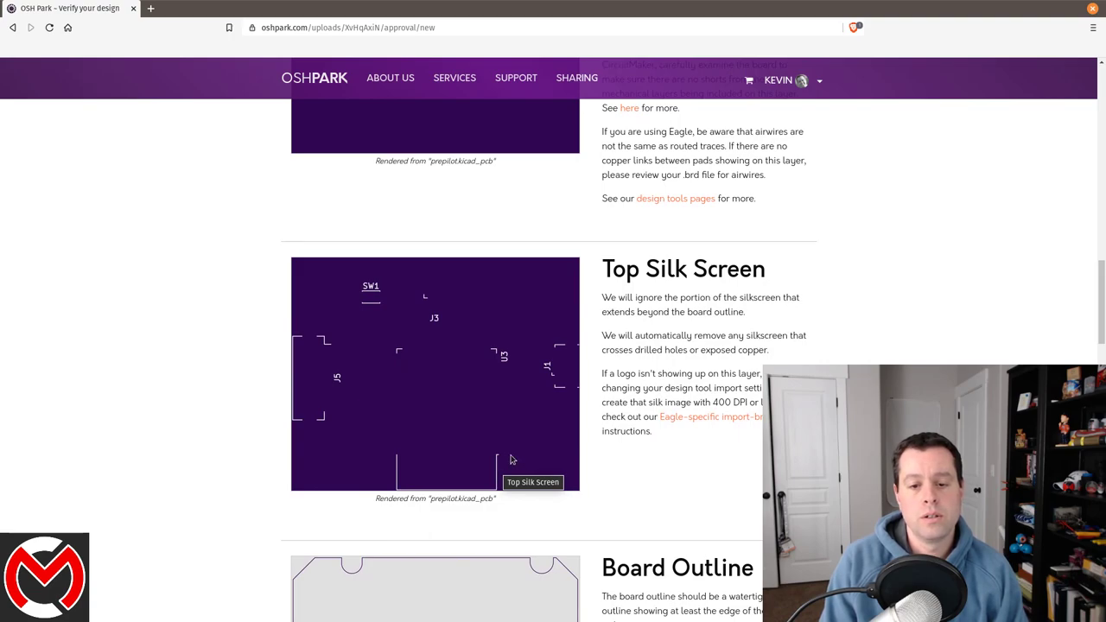
scroll(560, 462, "down", 1)
scroll(558, 460, "down", 5)
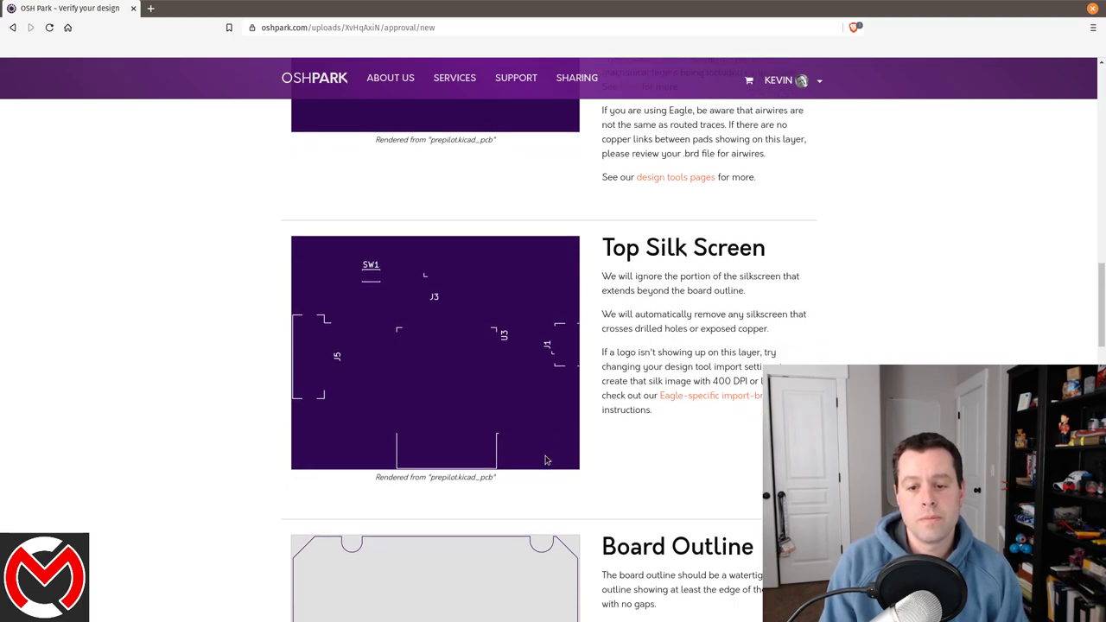
scroll(544, 461, "down", 8)
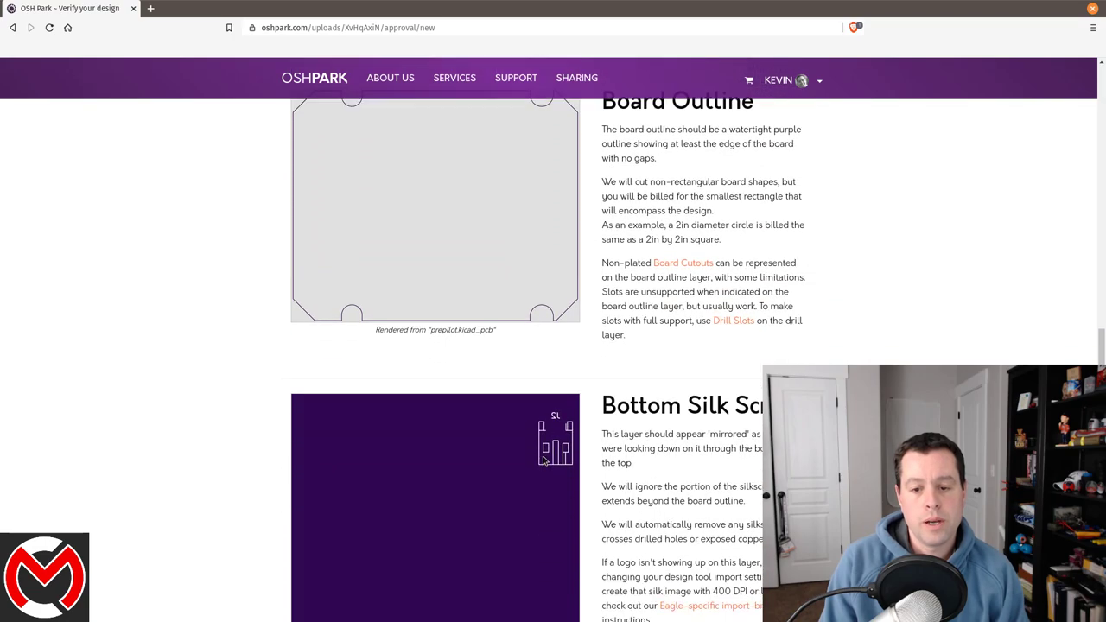
scroll(544, 461, "down", 3)
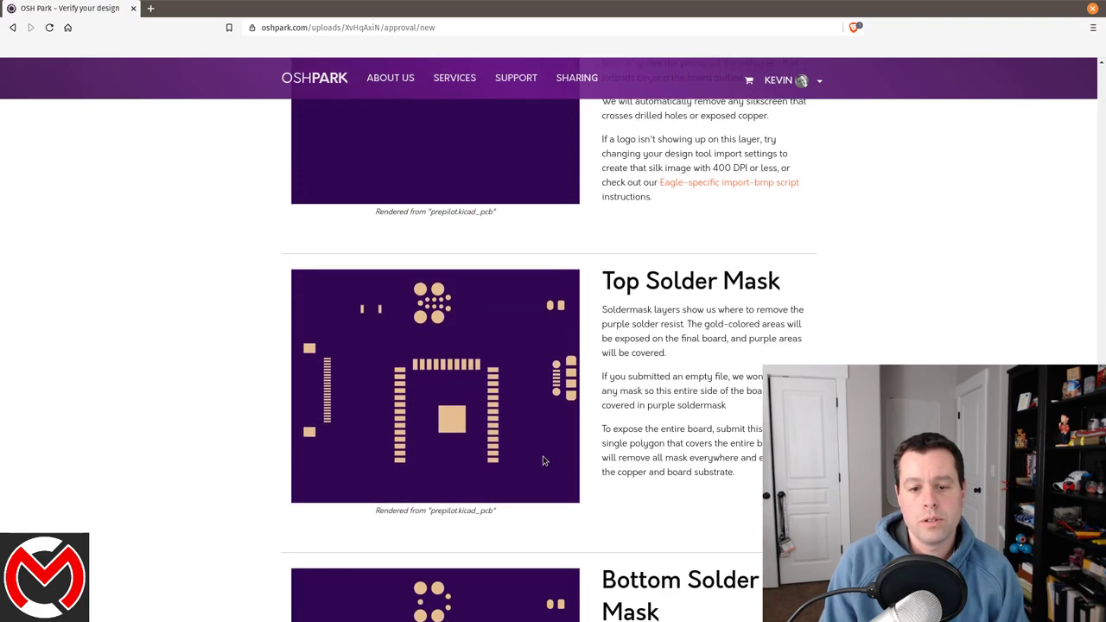
scroll(543, 462, "down", 5)
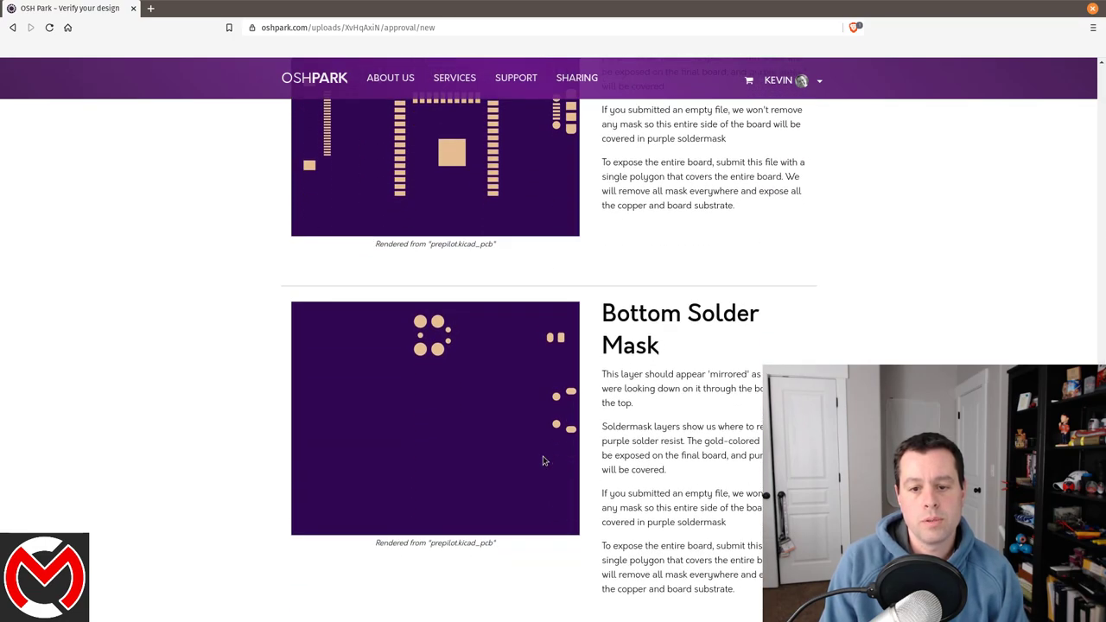
scroll(543, 462, "down", 9)
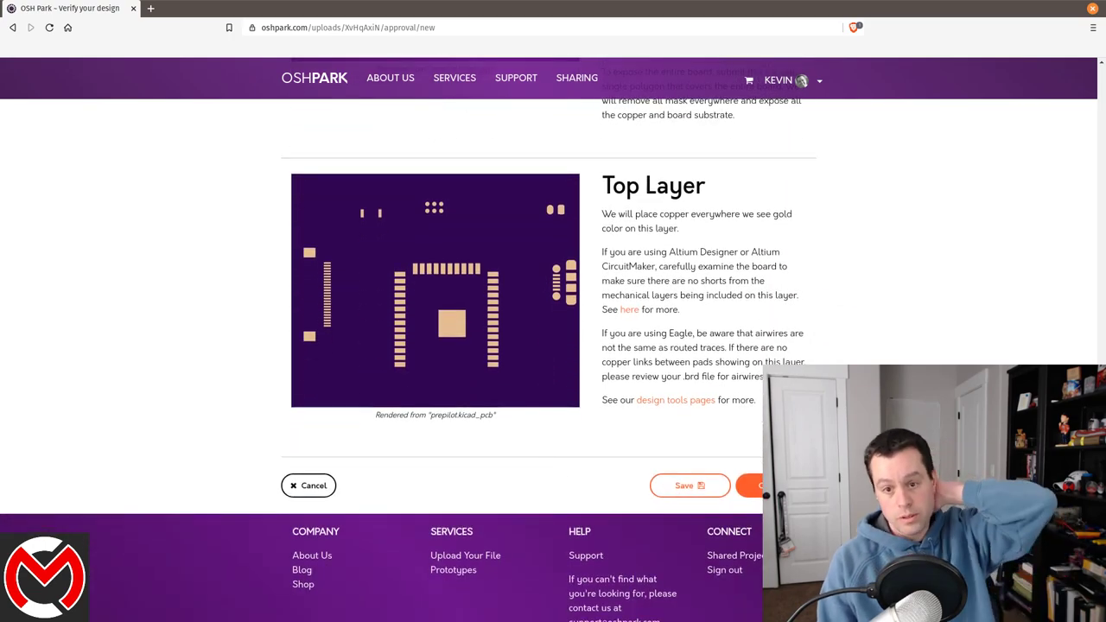
Approve the design, add Super Swift Service to the 3 PCBs, and confirm the $34.70 total
left_click(751, 486)
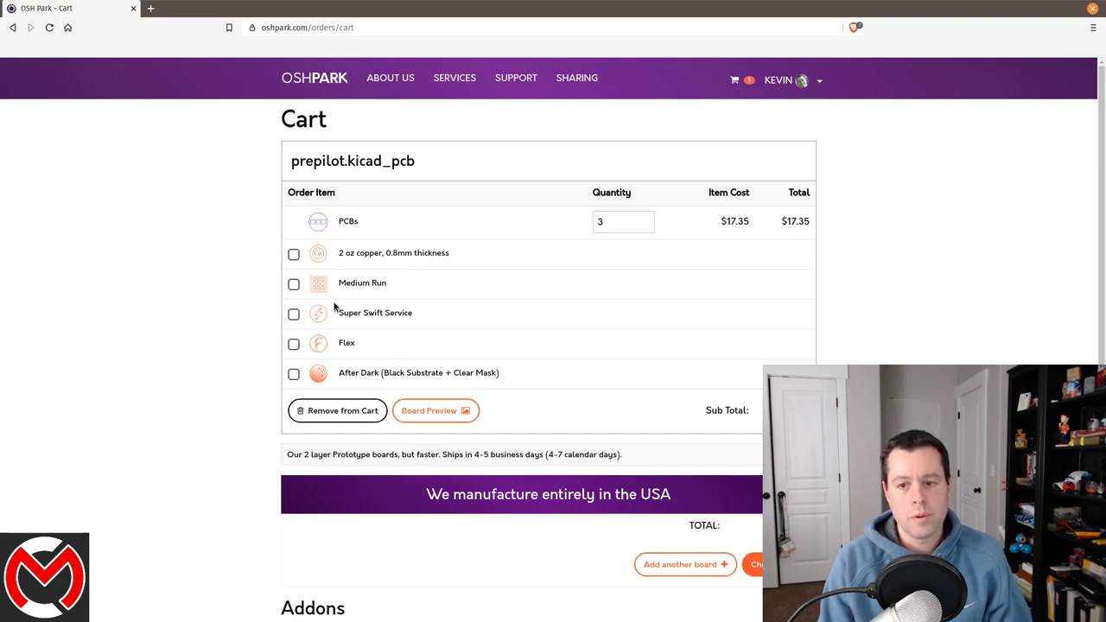
left_click(294, 315)
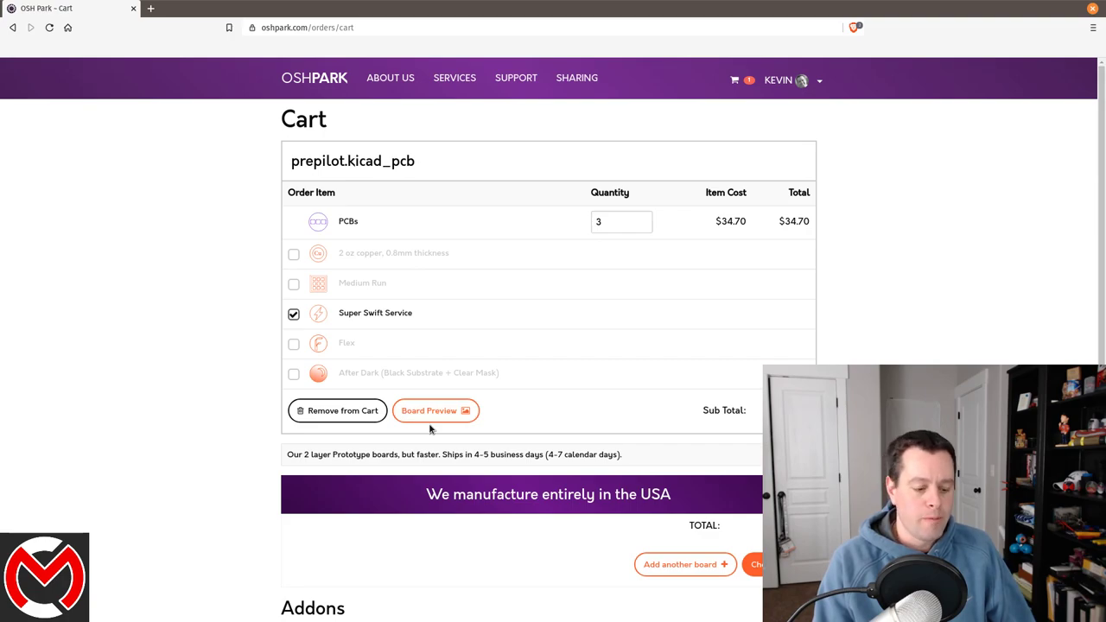
scroll(475, 419, "down", 2)
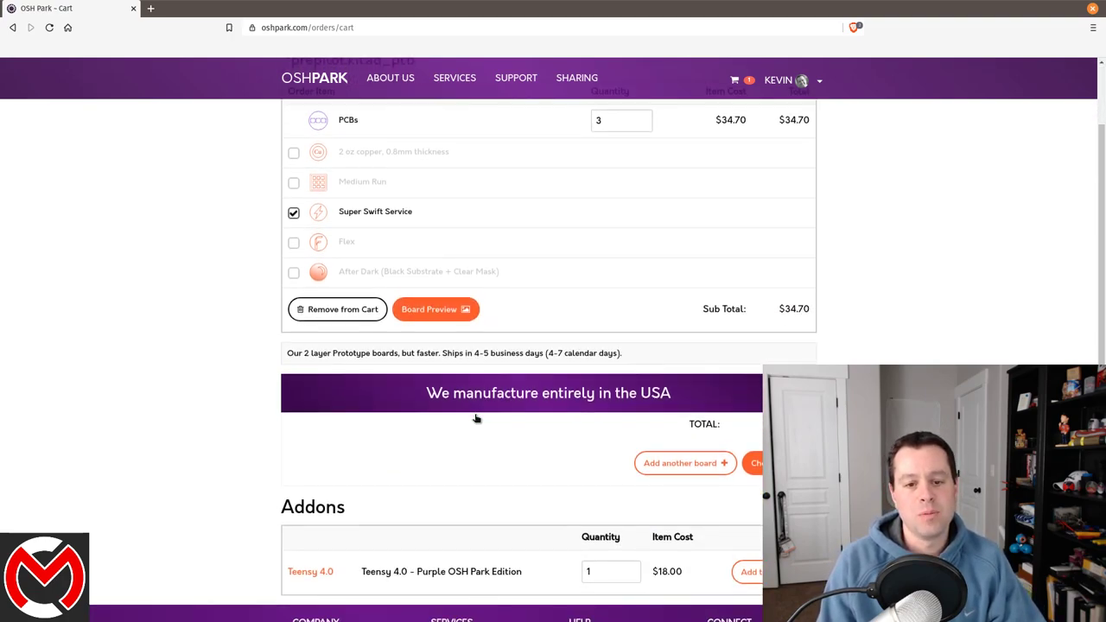
scroll(475, 419, "up", 2)
scroll(450, 413, "down", 1)
scroll(450, 413, "down", 4)
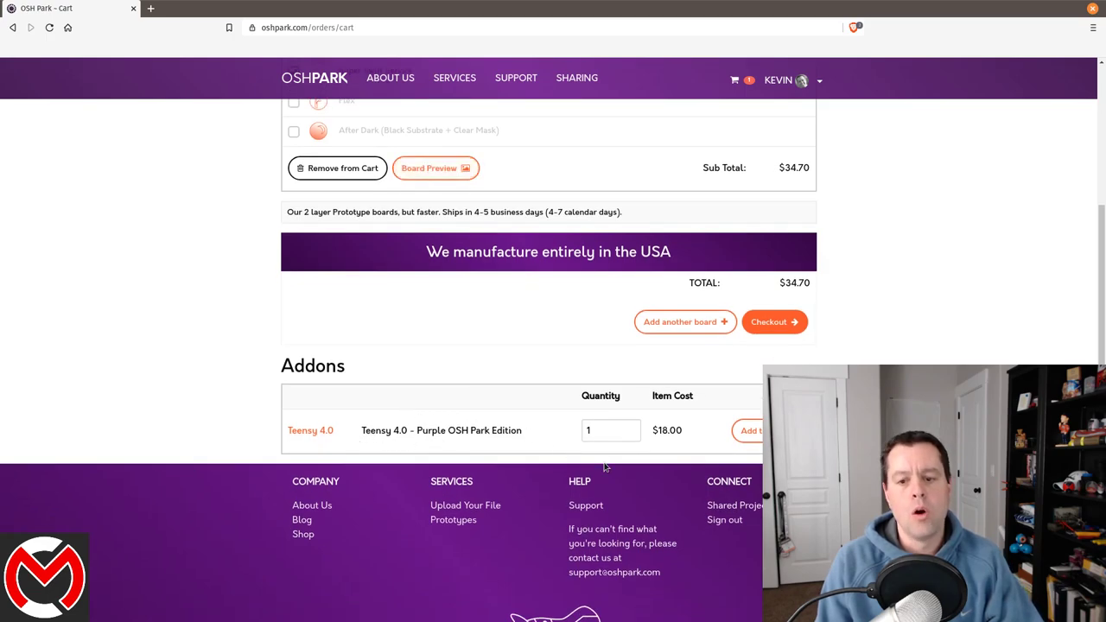
scroll(585, 369, "up", 2)
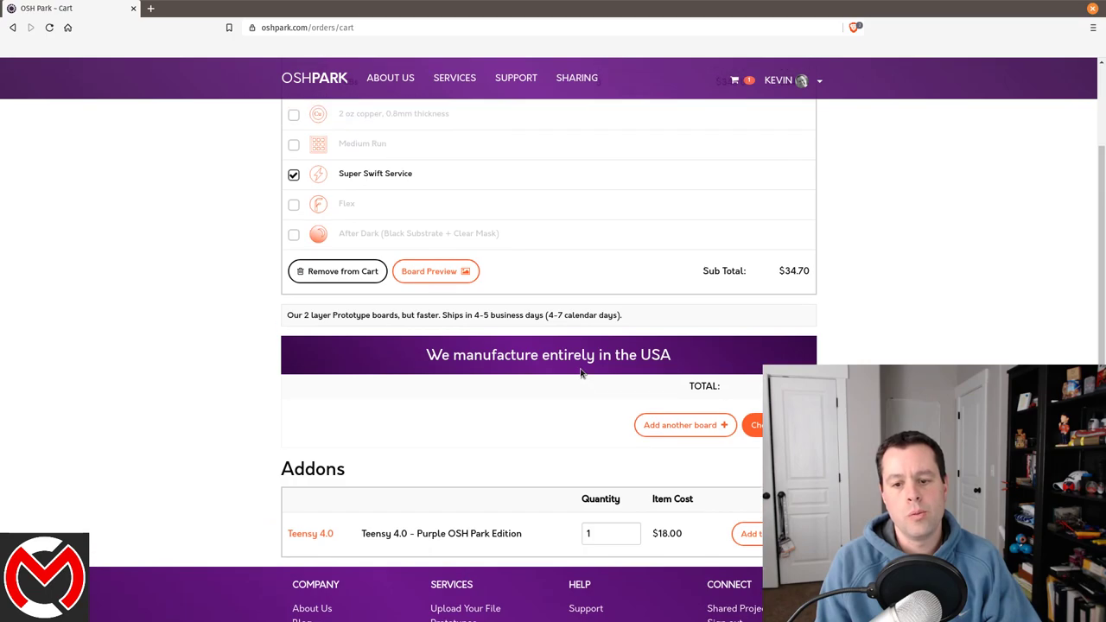
scroll(580, 372, "up", 3)
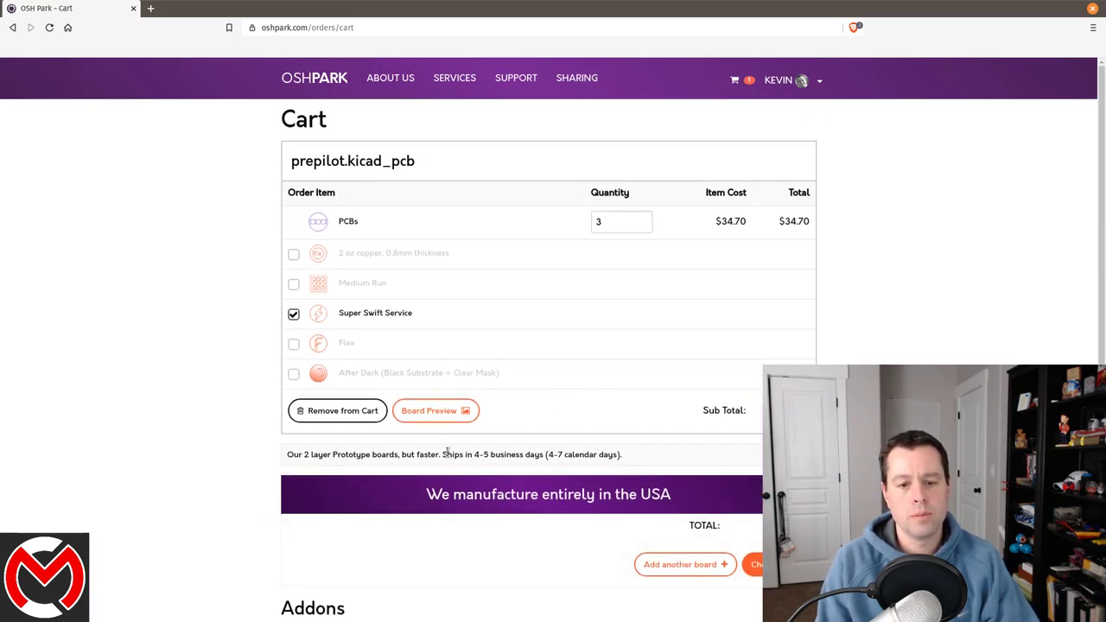
scroll(538, 489, "down", 1)
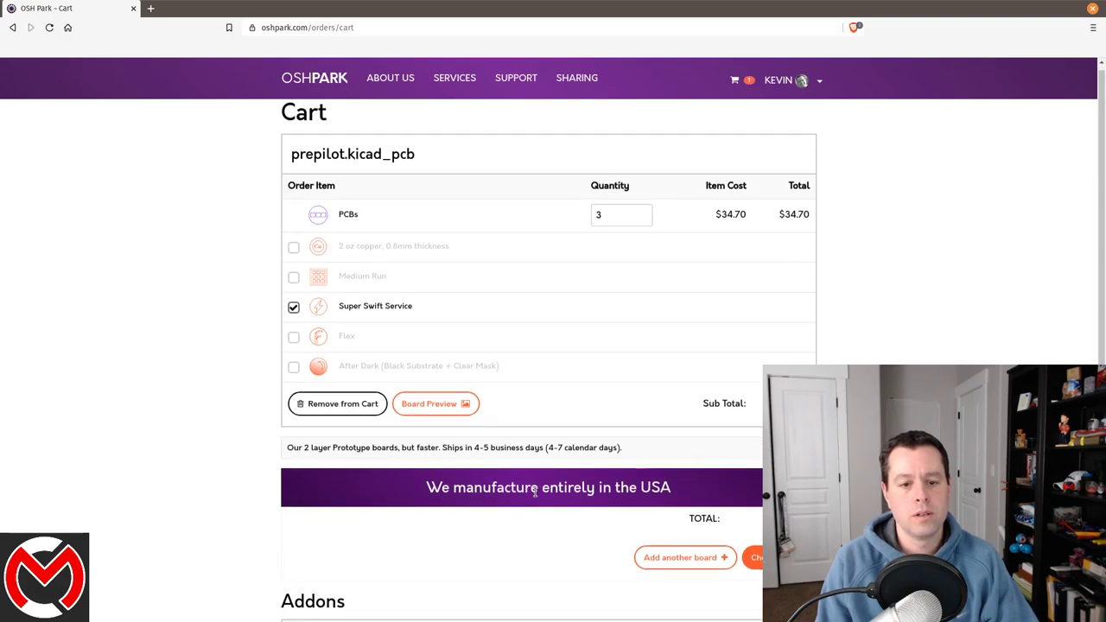
scroll(535, 491, "down", 1)
scroll(535, 492, "down", 1)
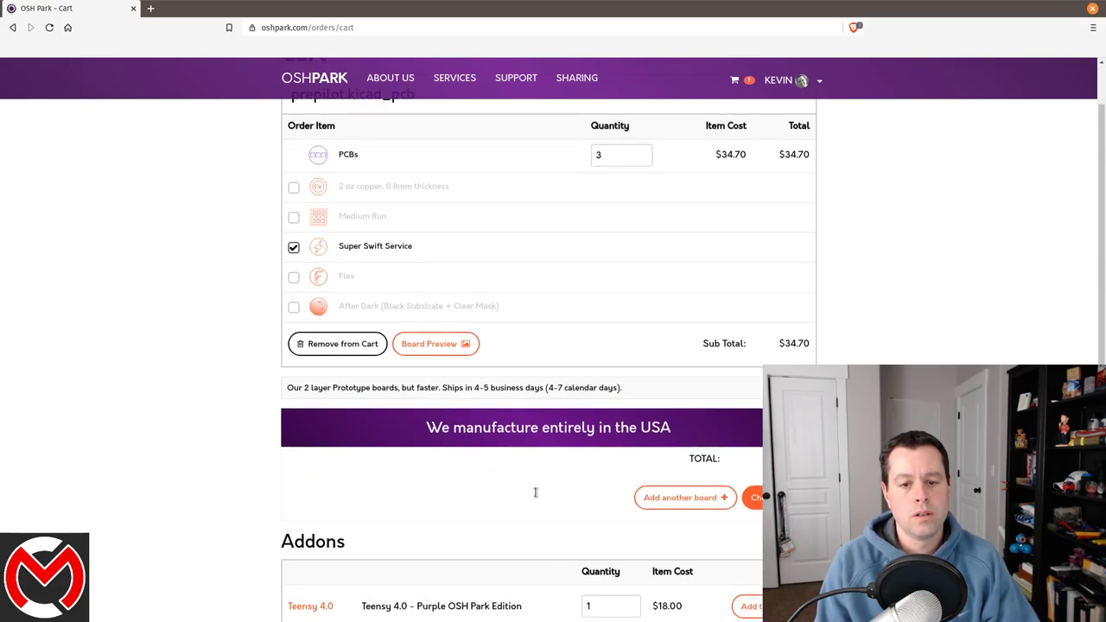
scroll(535, 492, "down", 3)
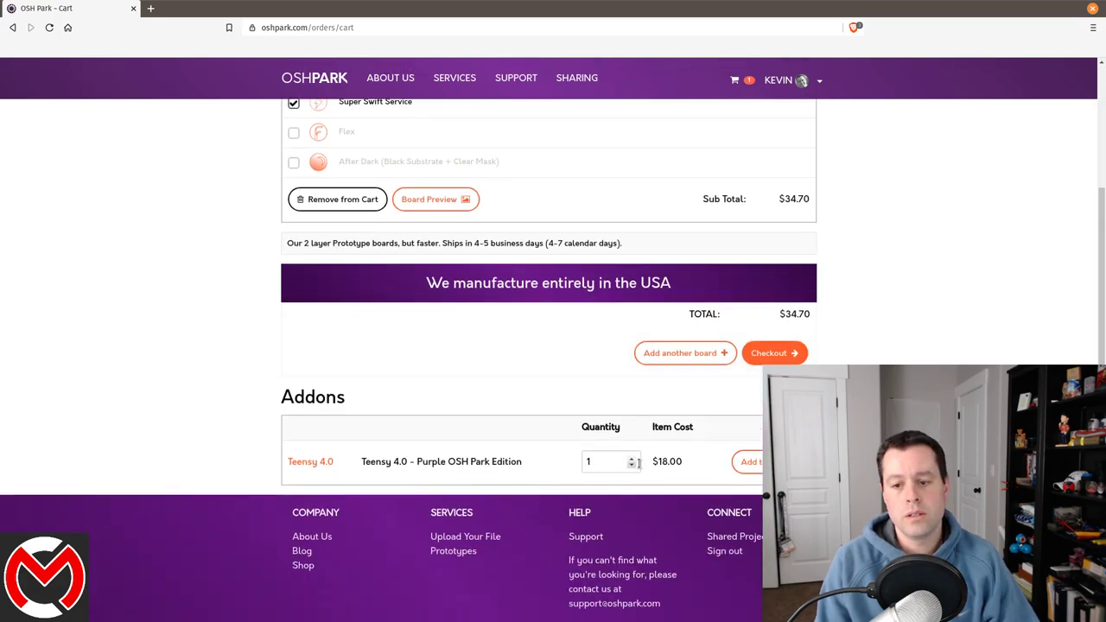
Check out the cart, sort shipping by ETA and choose USPS Priority Mail at $6.70
left_click(777, 354)
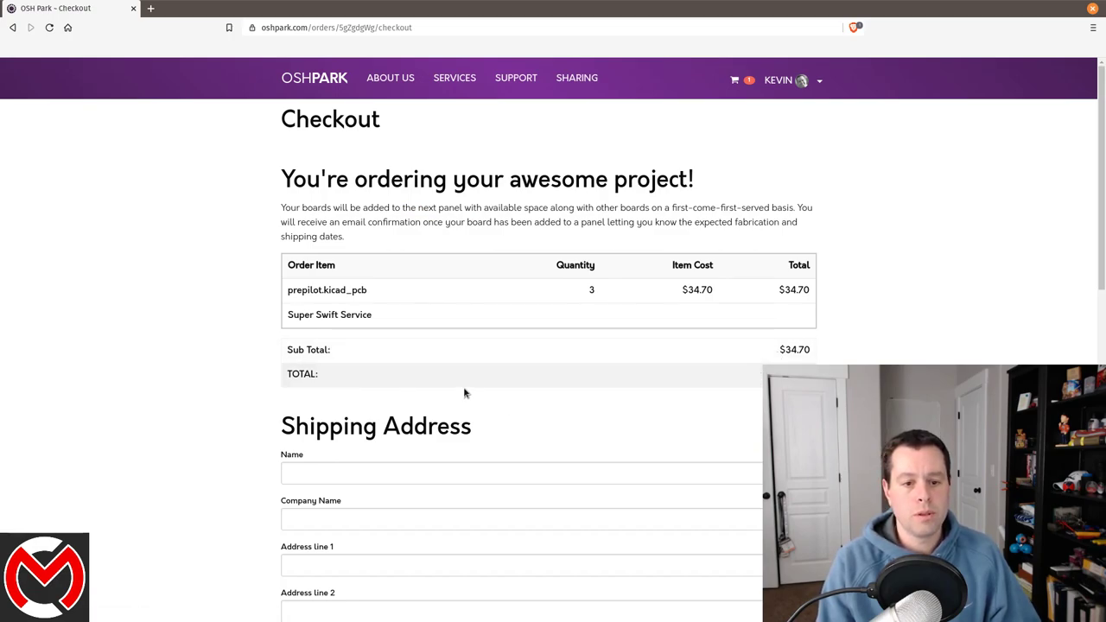
scroll(561, 366, "down", 3)
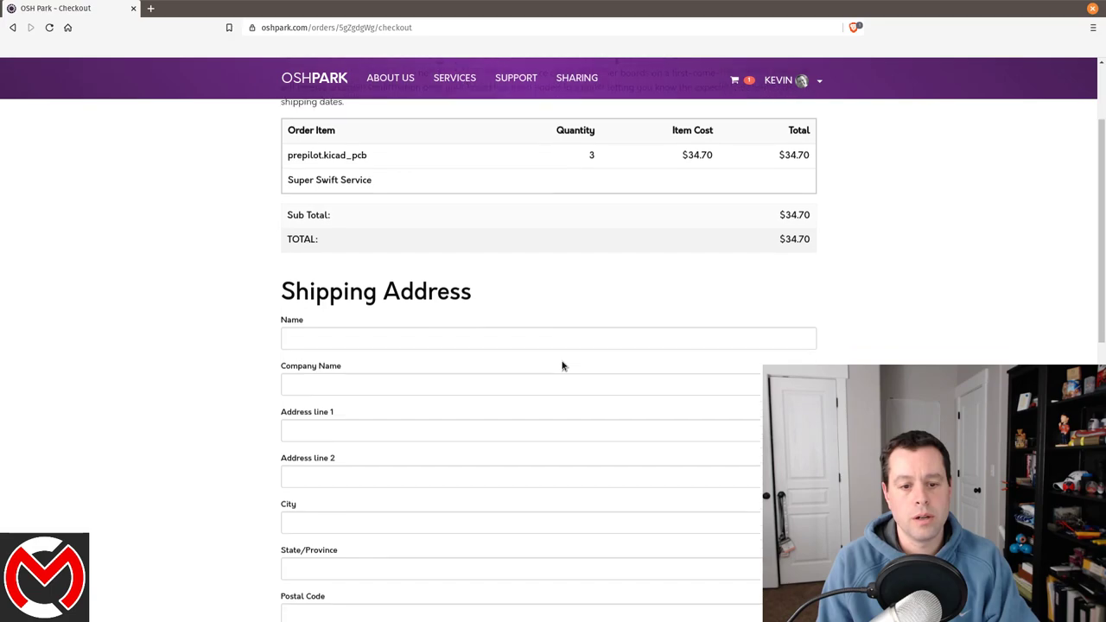
scroll(562, 366, "down", 5)
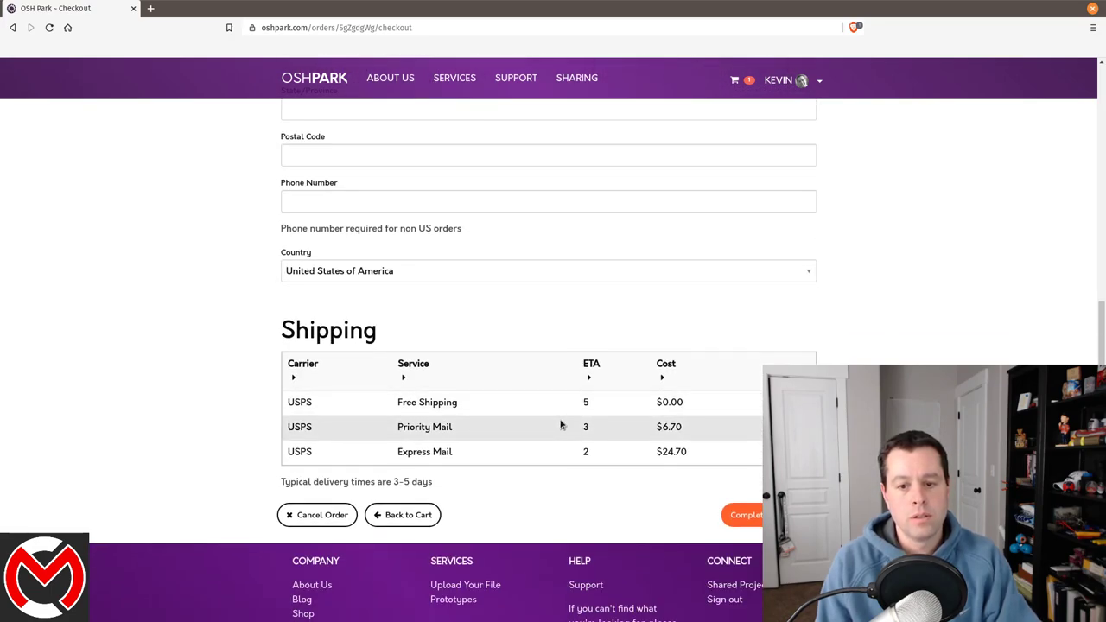
left_click(588, 379)
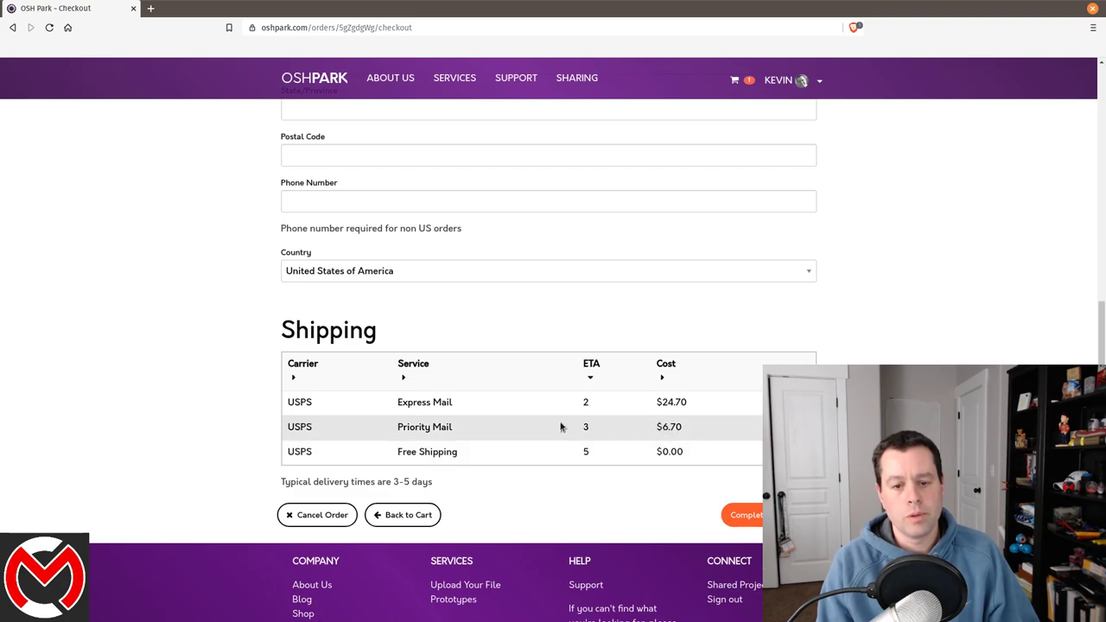
left_click(596, 436)
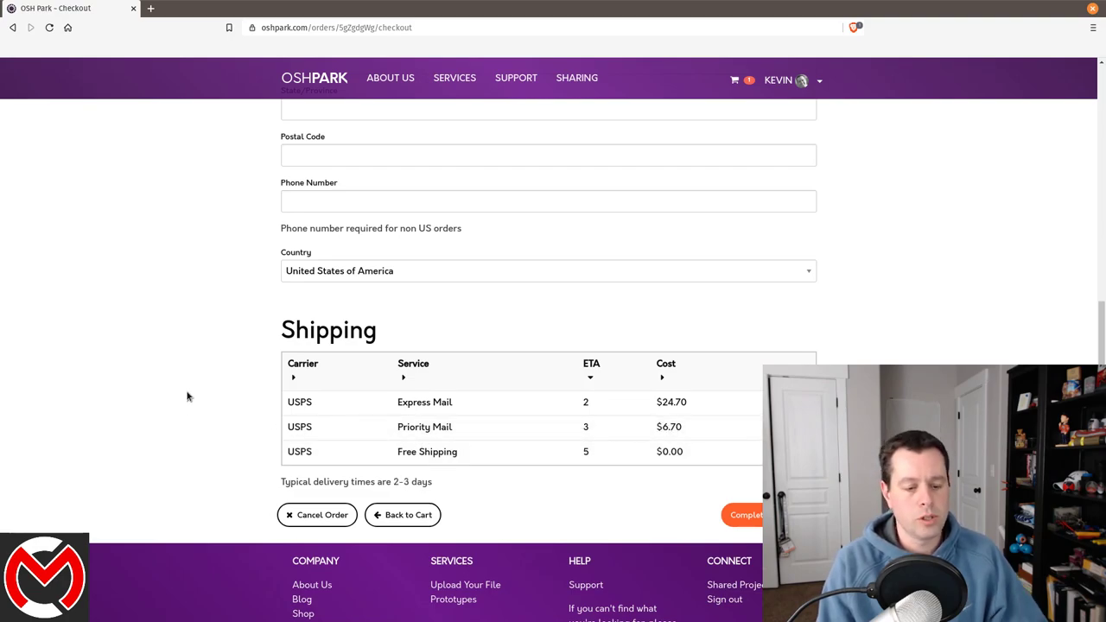
scroll(208, 373, "up", 6)
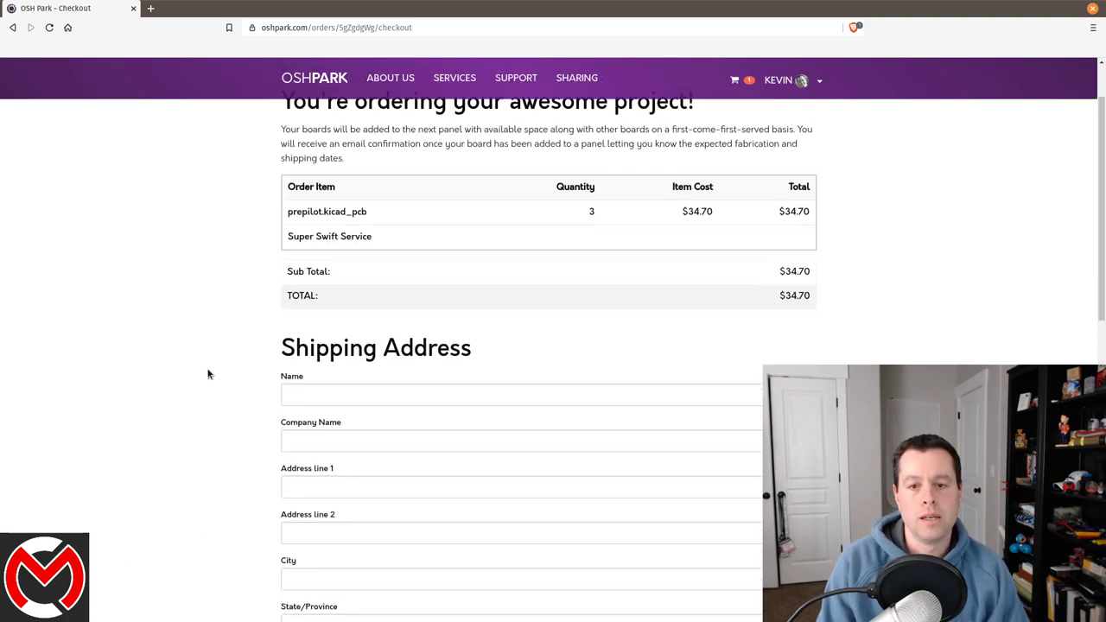
scroll(207, 373, "up", 1)
scroll(208, 373, "down", 2)
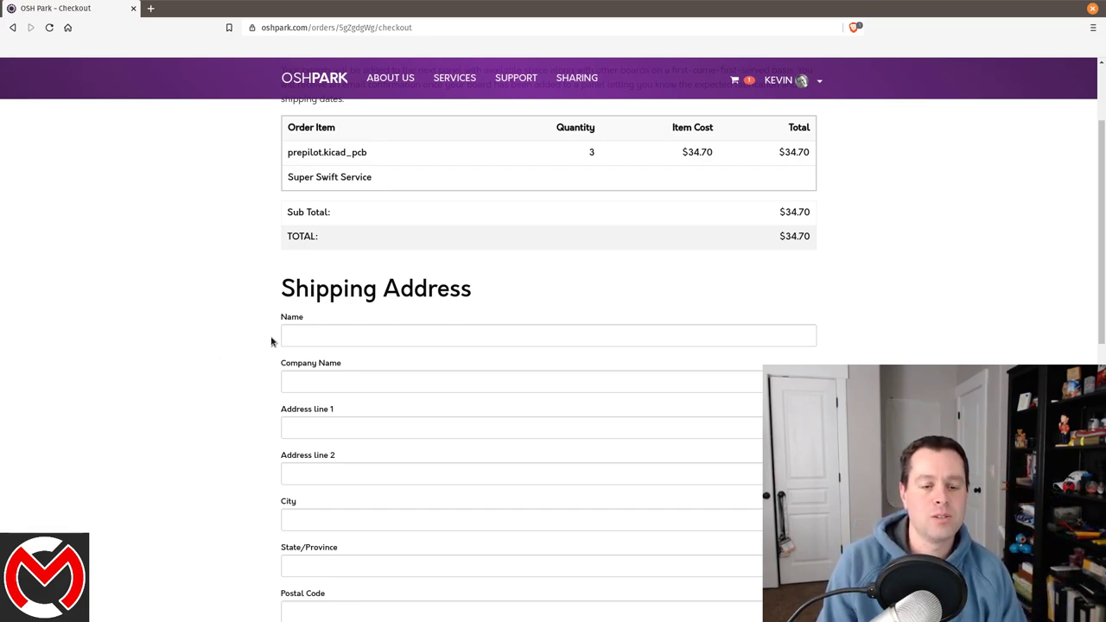
scroll(273, 340, "down", 8)
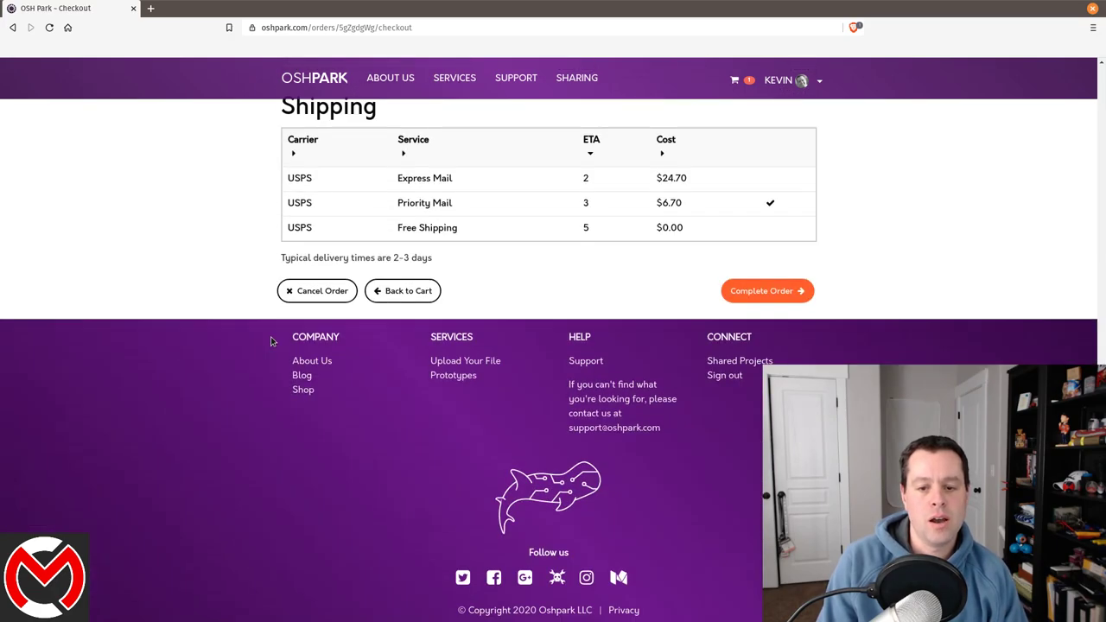
scroll(271, 341, "up", 10)
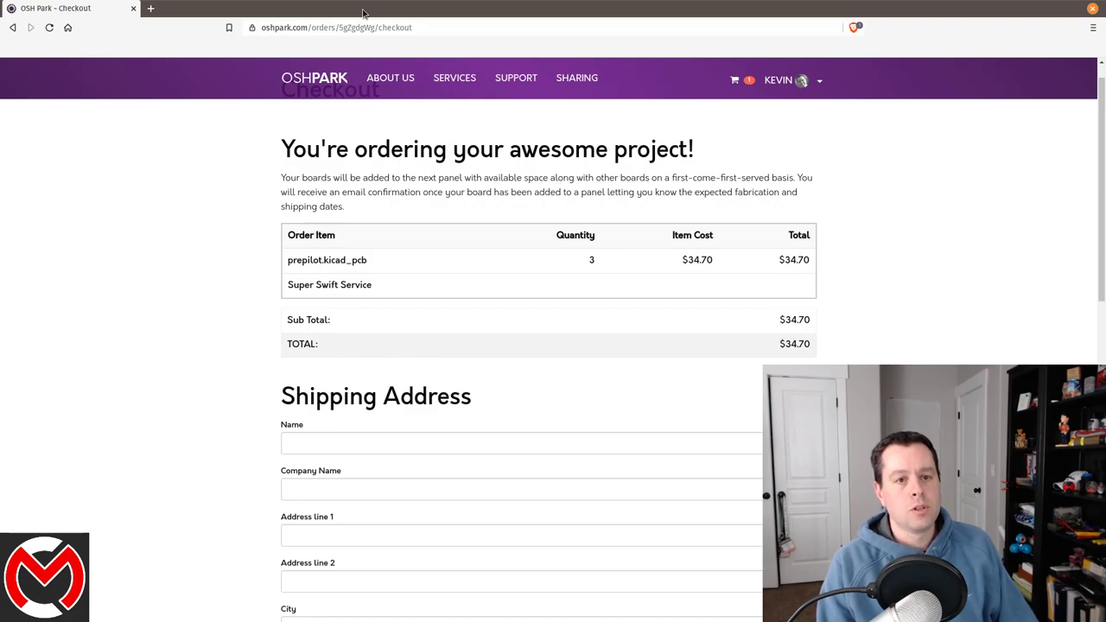
Move the browser aside and reopen main.kicad_pcb from the KiCad project manager
left_click_drag(78, 19, 52, 47)
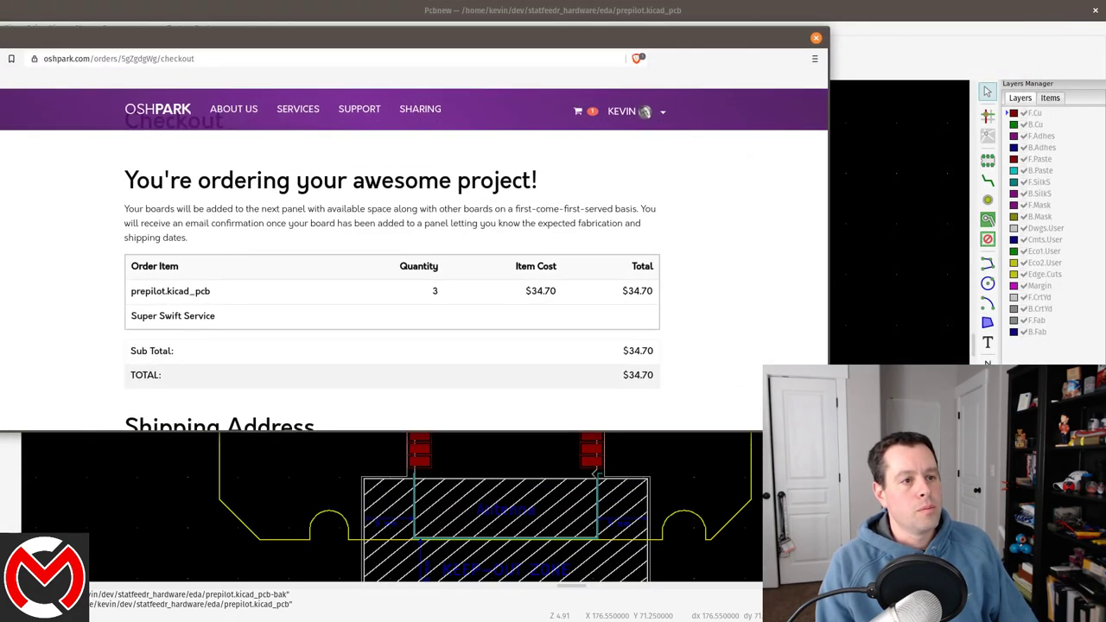
key("alt+Tab")
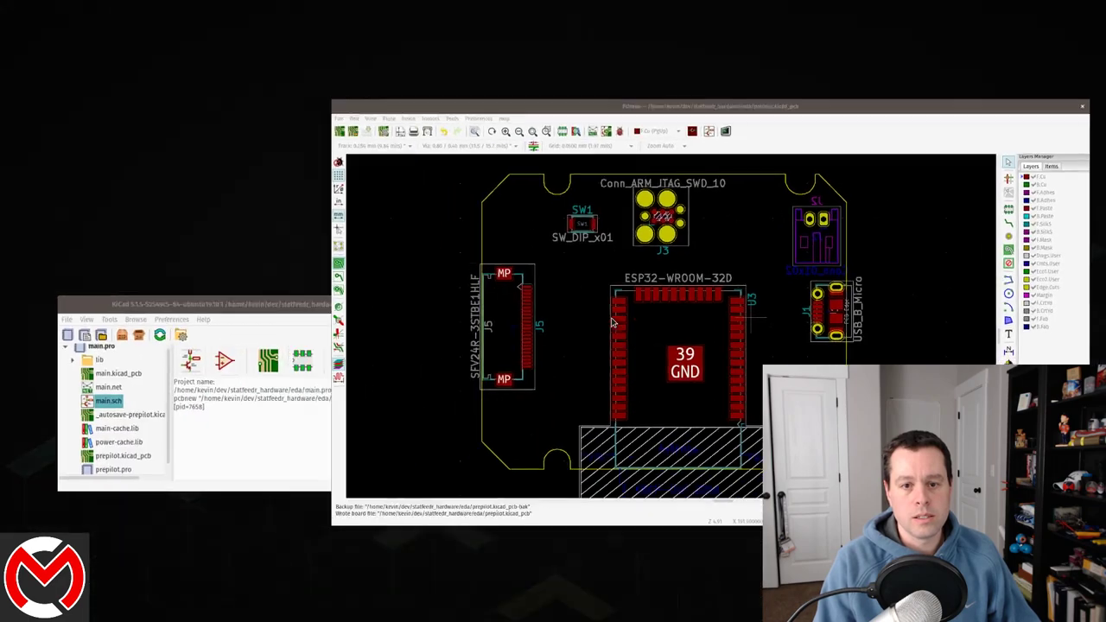
left_click(203, 449)
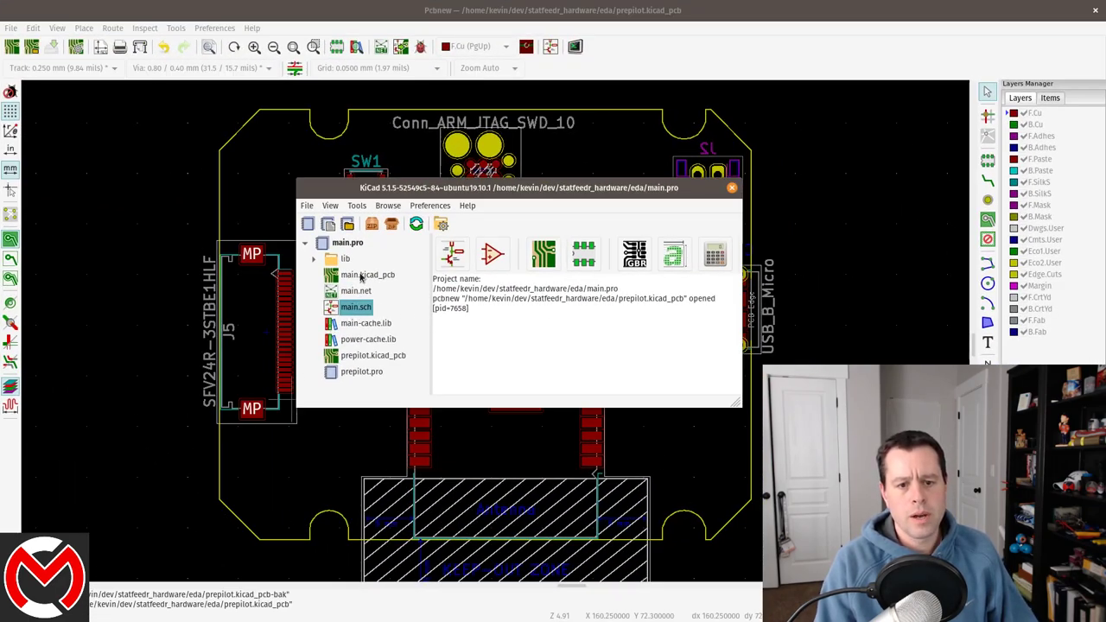
double_click(362, 277)
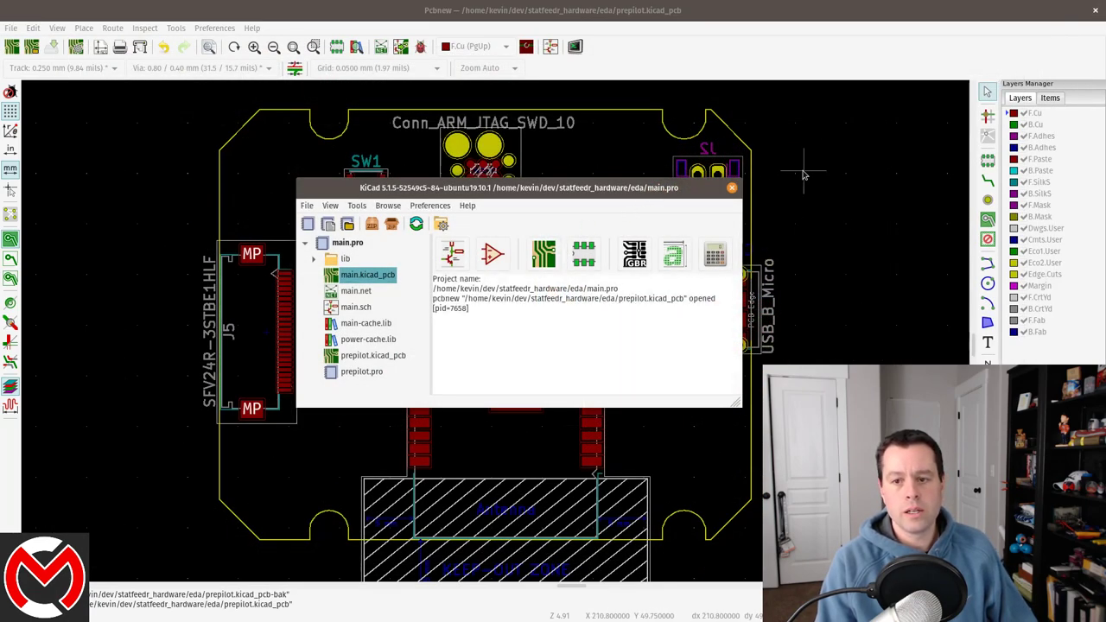
left_click(819, 172)
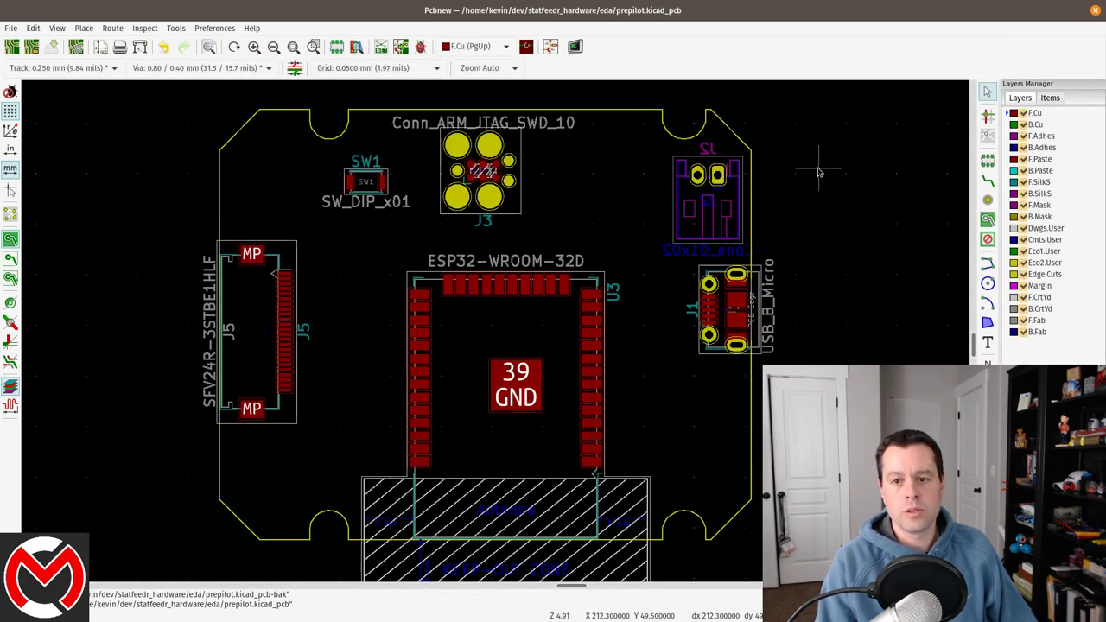